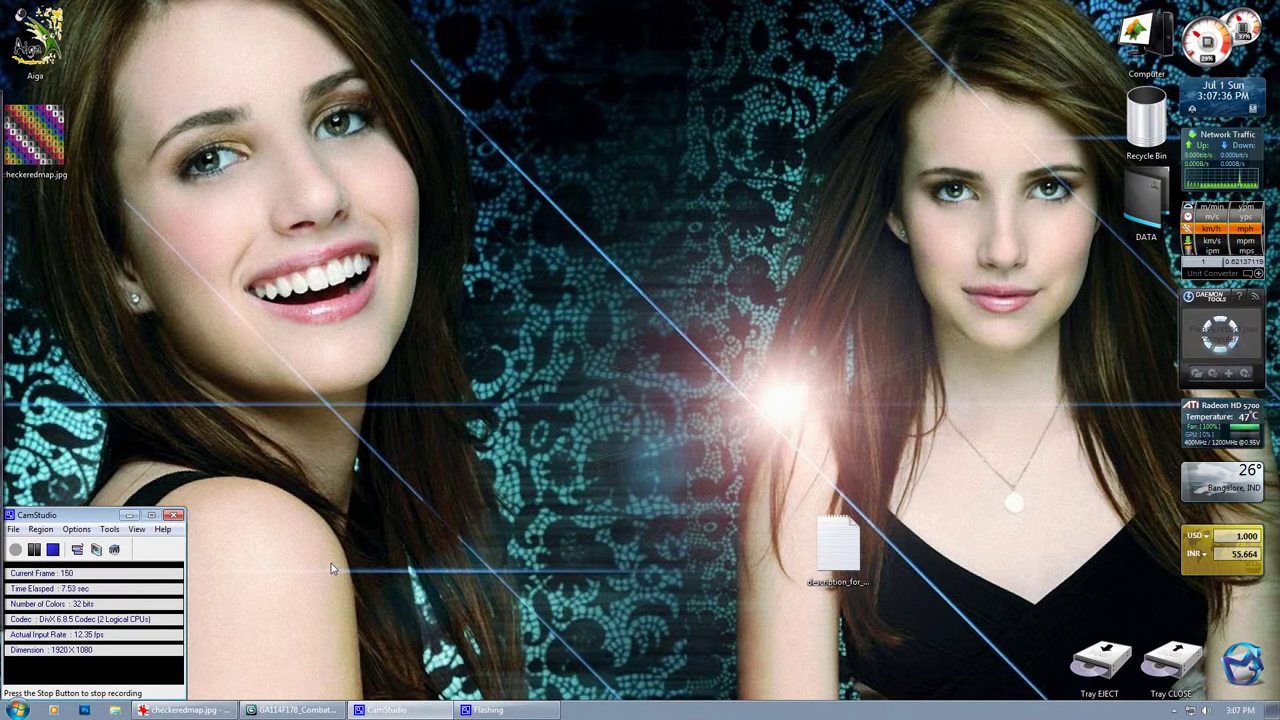
# Switch to the 3ds Max scene and examine the colored number map on the tank hull
pyautogui.click(298, 709)
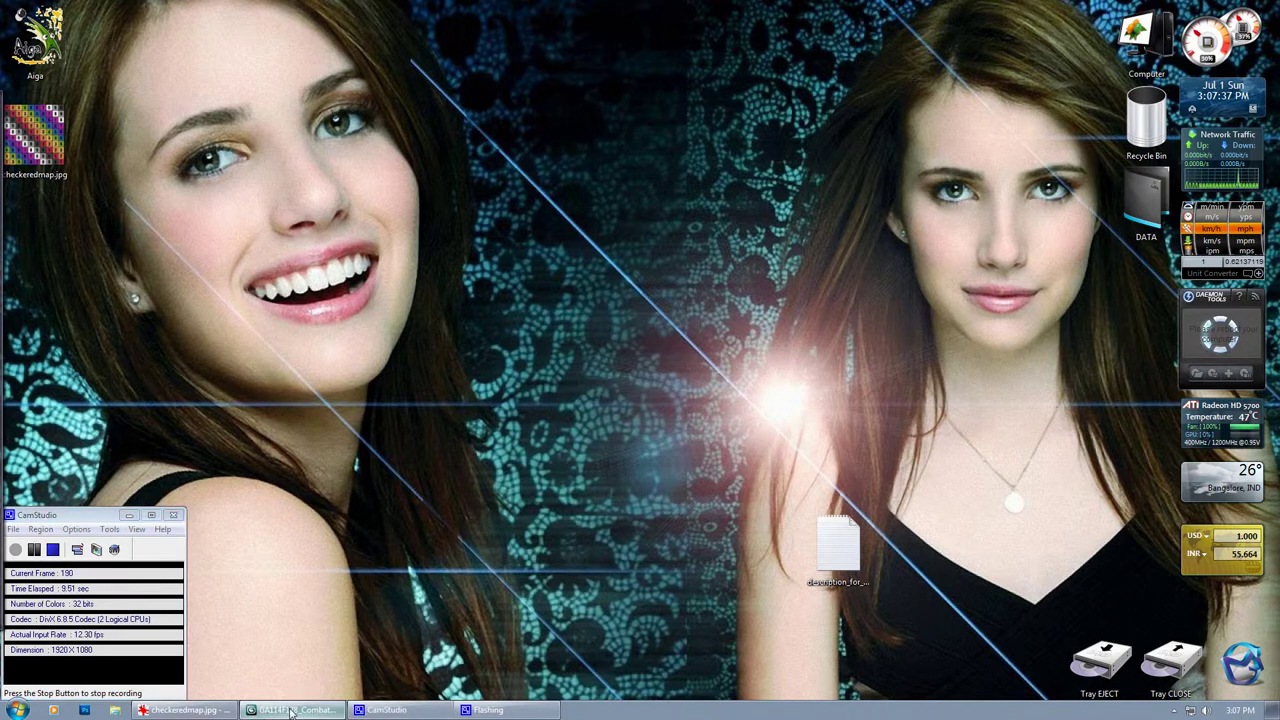
pyautogui.click(445, 97)
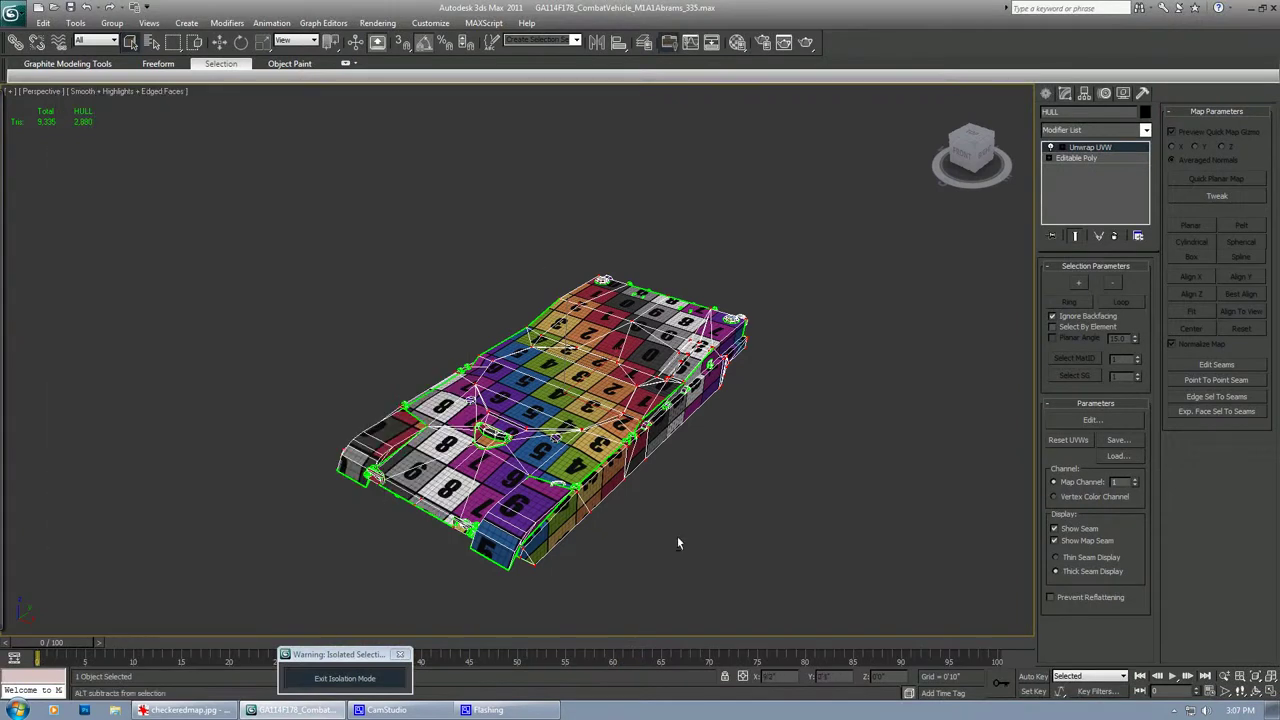
pyautogui.keyDown('alt'); pyautogui.moveTo(667, 489); pyautogui.dragTo(888, 406, button='middle'); pyautogui.keyUp('alt')
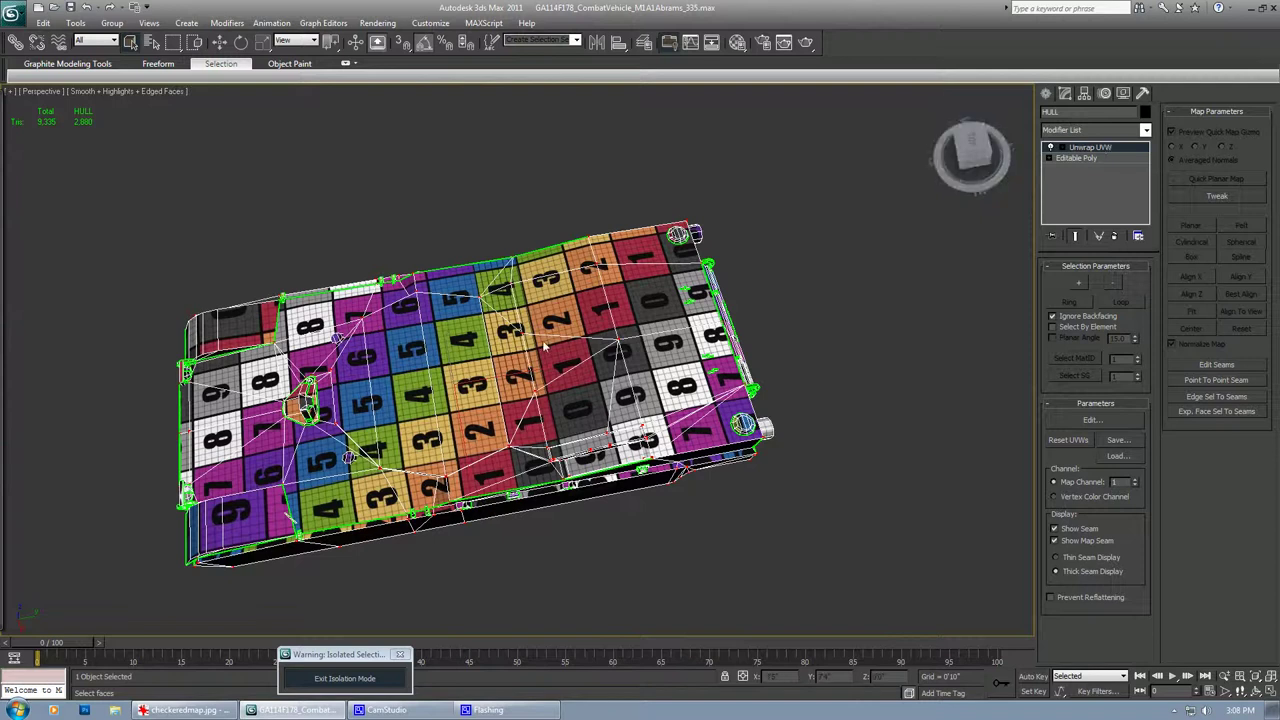
pyautogui.moveTo(546, 333); pyautogui.dragTo(608, 300, button='middle')
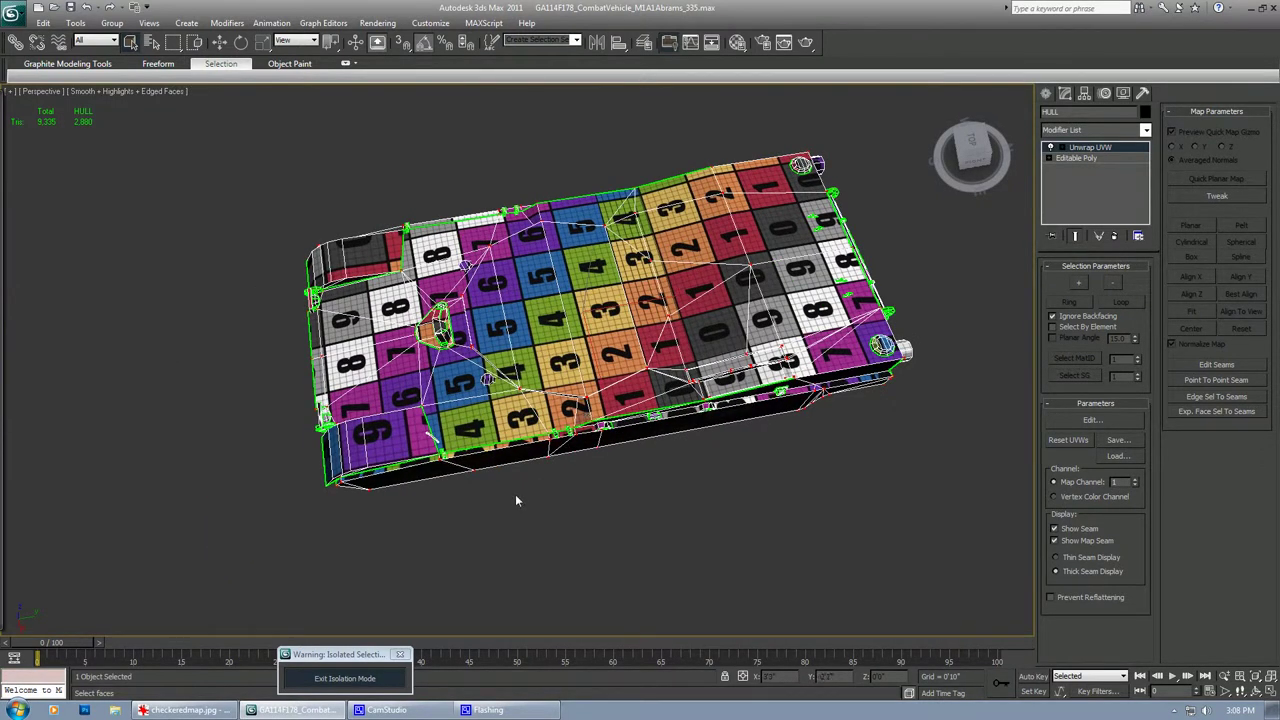
pyautogui.moveTo(543, 514); pyautogui.dragTo(573, 515, button='middle')
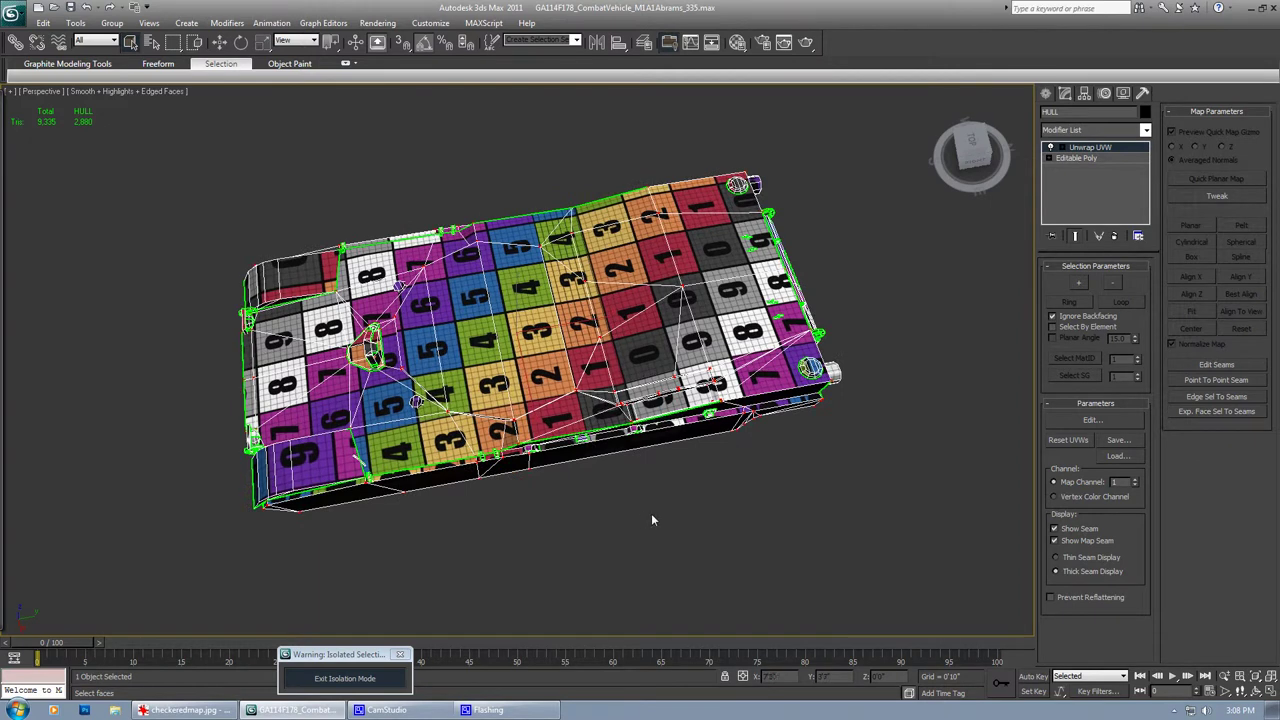
# Assign the black-and-white checker material to the hull for comparison
pyautogui.press('m')
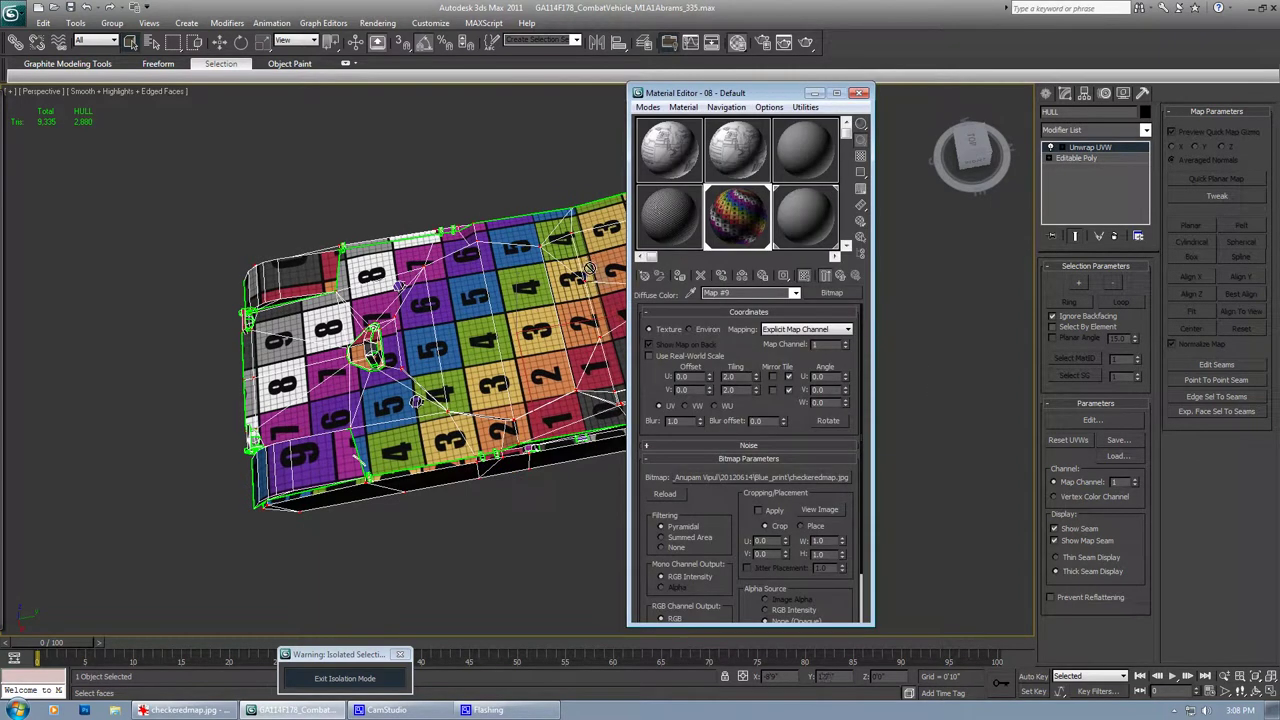
pyautogui.moveTo(482, 369); pyautogui.dragTo(298, 330, button='middle')
pyautogui.click(814, 94)
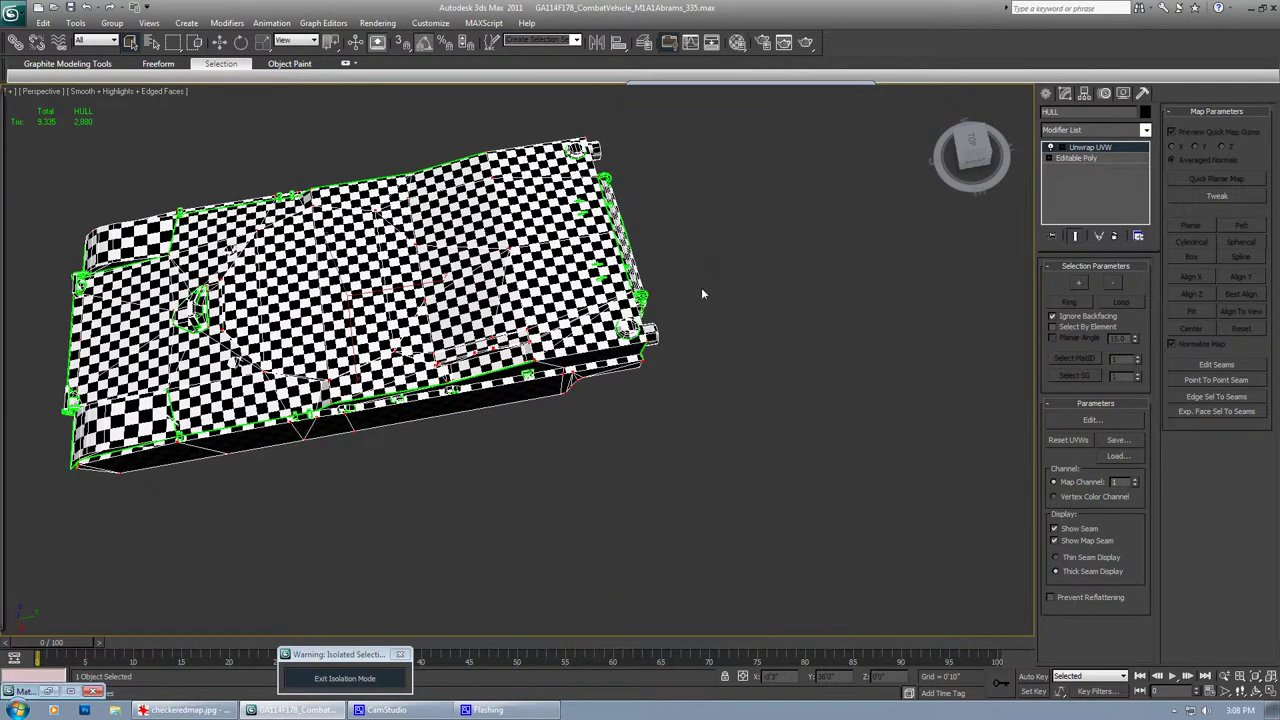
# Examine the black-and-white checker pattern along the hull's upper surface and side for stretching
pyautogui.moveTo(497, 302); pyautogui.dragTo(532, 372, button='middle')
pyautogui.scroll(5, 560, 396)
pyautogui.scroll(-5, 577, 345)
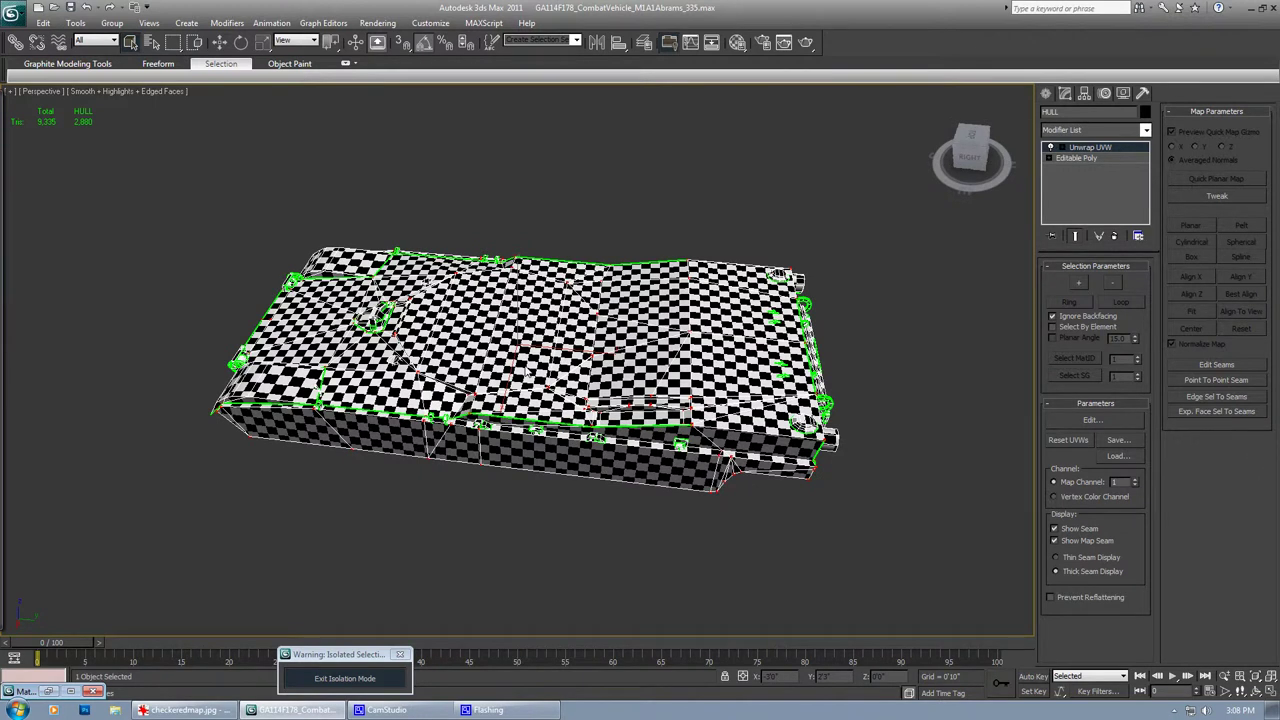
pyautogui.moveTo(642, 333); pyautogui.dragTo(611, 293, button='middle')
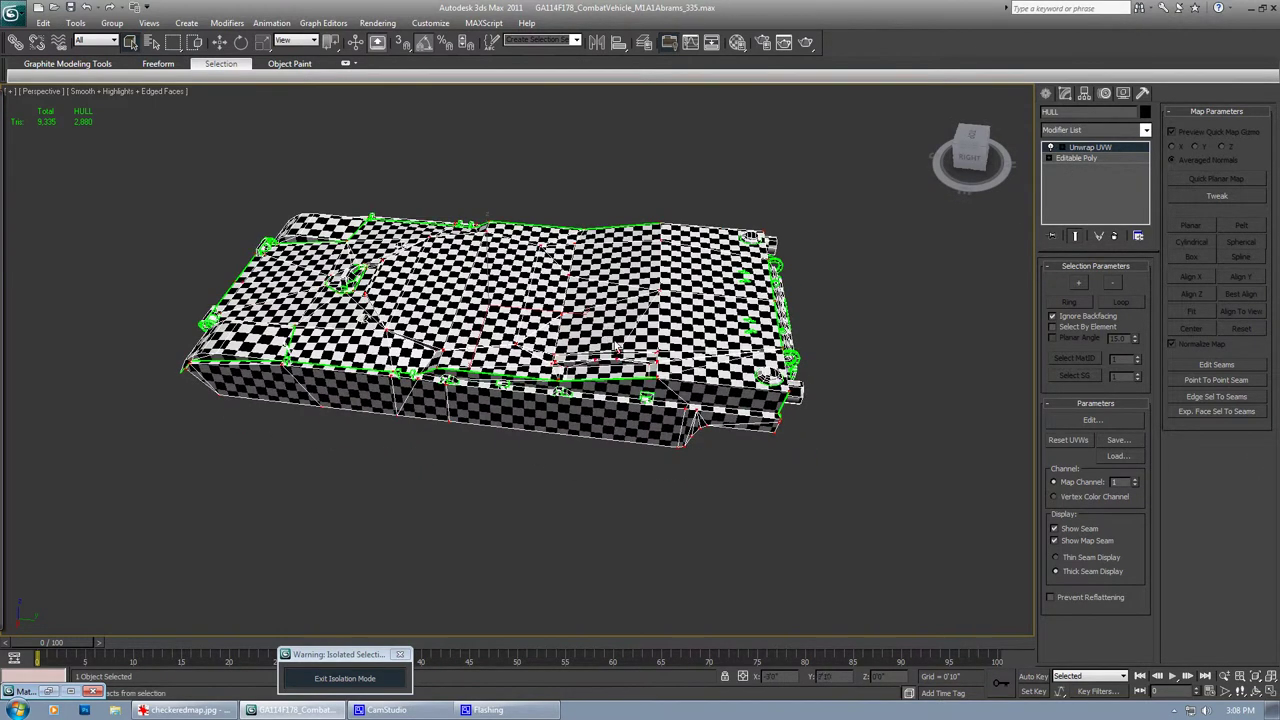
pyautogui.scroll(5, 618, 348)
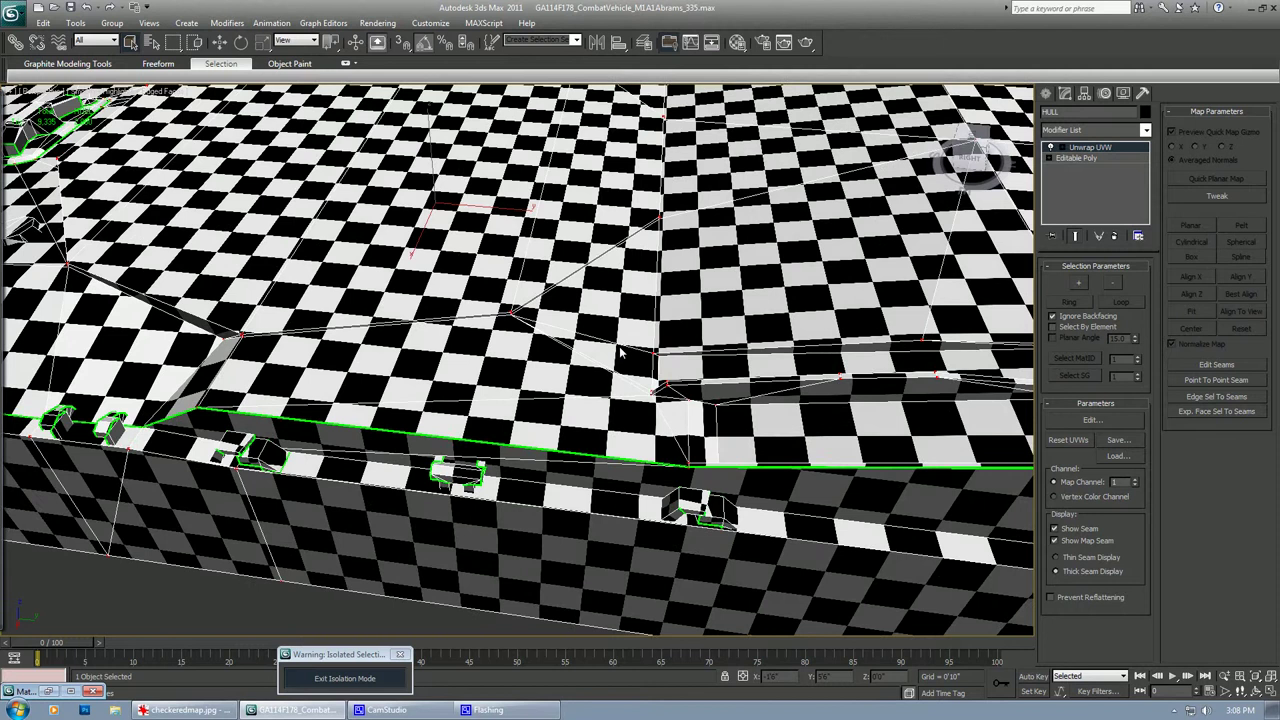
pyautogui.moveTo(596, 343); pyautogui.dragTo(683, 343, button='middle')
pyautogui.scroll(-5, 683, 343)
pyautogui.keyDown('alt'); pyautogui.moveTo(590, 350); pyautogui.dragTo(668, 354, button='middle'); pyautogui.keyUp('alt')
pyautogui.scroll(5, 543, 414)
pyautogui.keyDown('alt'); pyautogui.moveTo(543, 414); pyautogui.dragTo(543, 378, button='middle'); pyautogui.keyUp('alt')
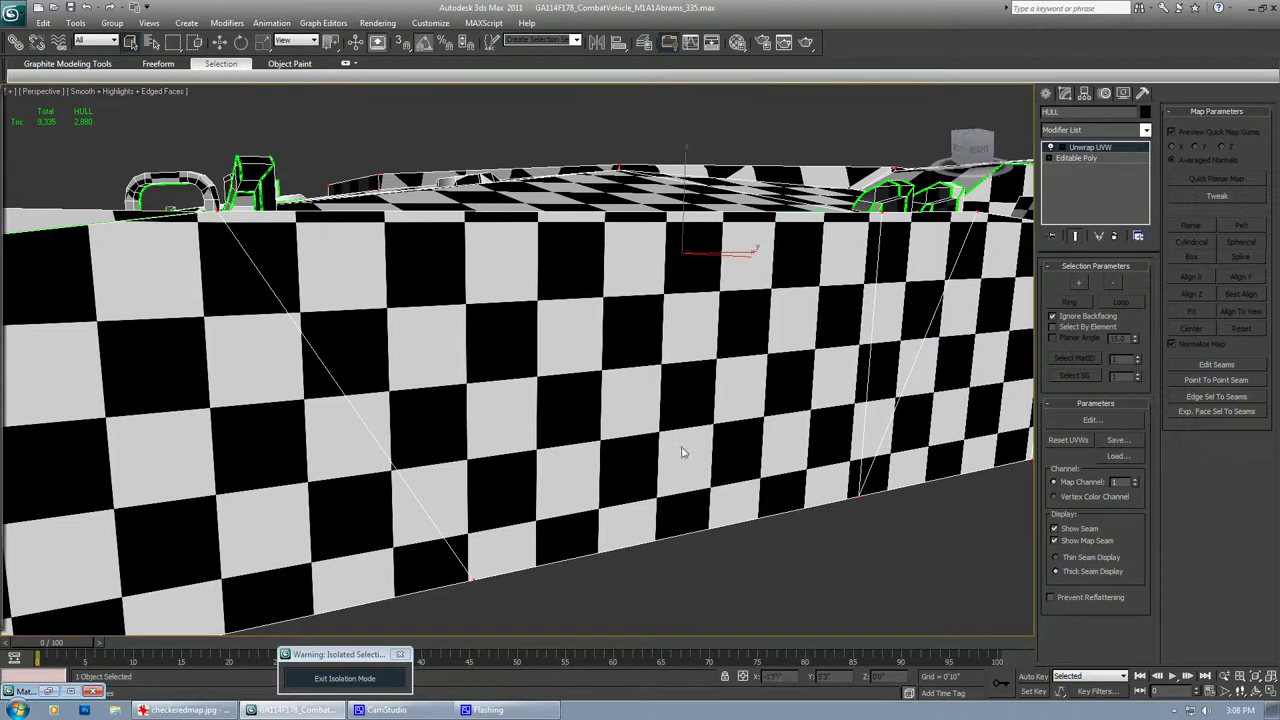
# Examine the checker pattern over the hull's top deck and front fenders, comparing square size and direction
pyautogui.scroll(-8, 648, 365)
pyautogui.keyDown('alt'); pyautogui.moveTo(648, 365); pyautogui.dragTo(565, 434, button='middle'); pyautogui.keyUp('alt')
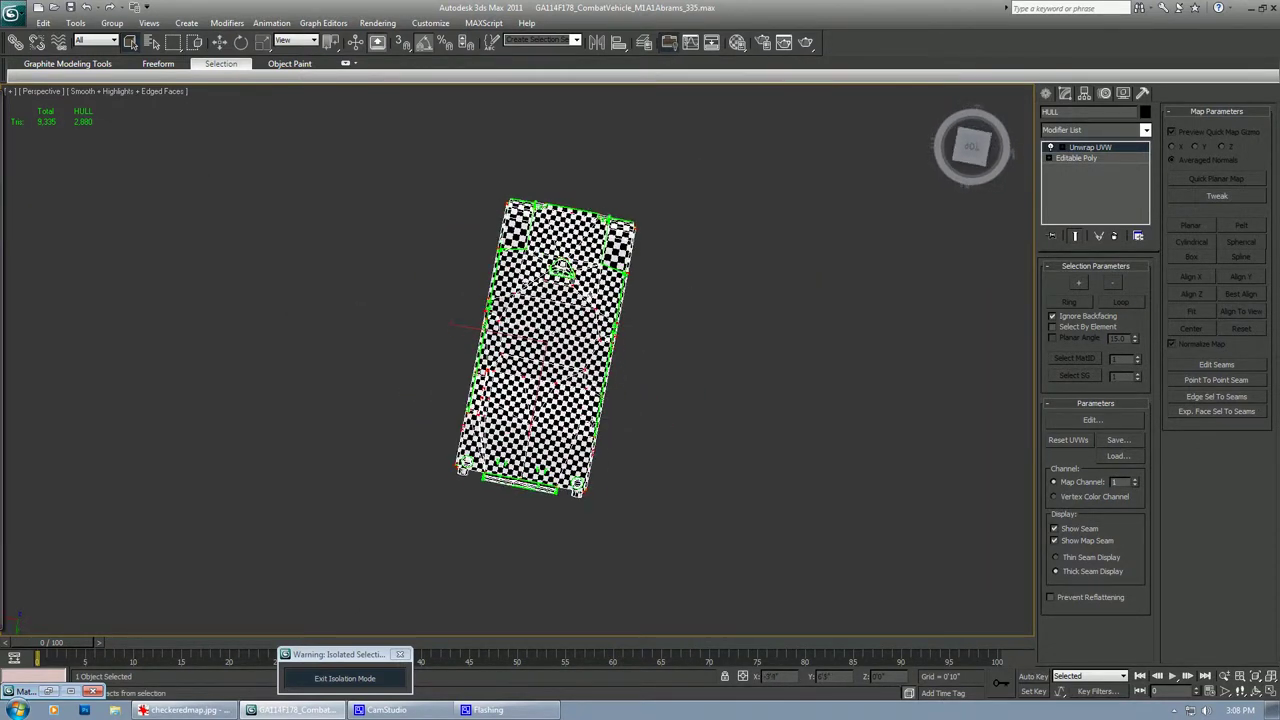
pyautogui.moveTo(629, 406); pyautogui.dragTo(579, 354, button='middle')
pyautogui.scroll(5, 654, 389)
pyautogui.moveTo(475, 343); pyautogui.dragTo(655, 438, button='middle')
pyautogui.scroll(5, 501, 395)
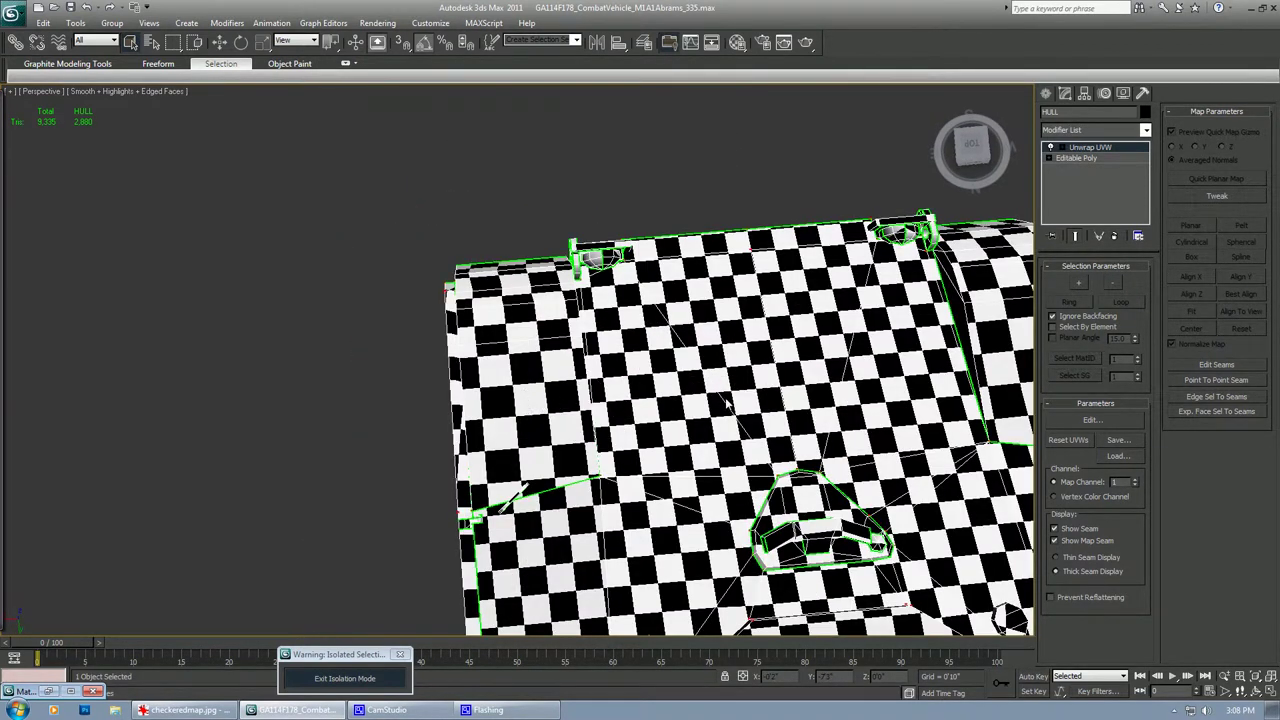
pyautogui.keyDown('alt'); pyautogui.moveTo(727, 401); pyautogui.dragTo(653, 368, button='middle'); pyautogui.keyUp('alt')
pyautogui.keyDown('alt'); pyautogui.moveTo(596, 317); pyautogui.dragTo(619, 377, button='middle'); pyautogui.keyUp('alt')
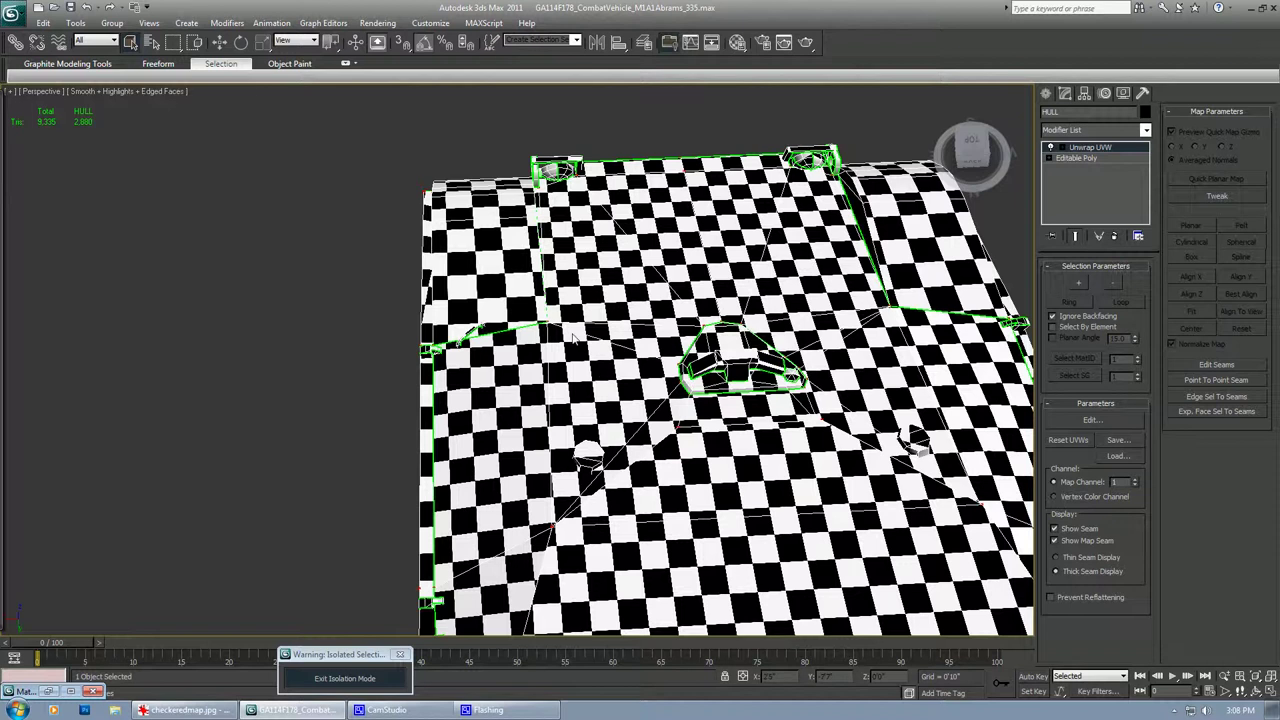
pyautogui.keyDown('alt'); pyautogui.moveTo(604, 370); pyautogui.dragTo(725, 471, button='middle'); pyautogui.keyUp('alt')
pyautogui.scroll(-6, 630, 408)
pyautogui.scroll(-2, 643, 402)
pyautogui.scroll(5, 746, 414)
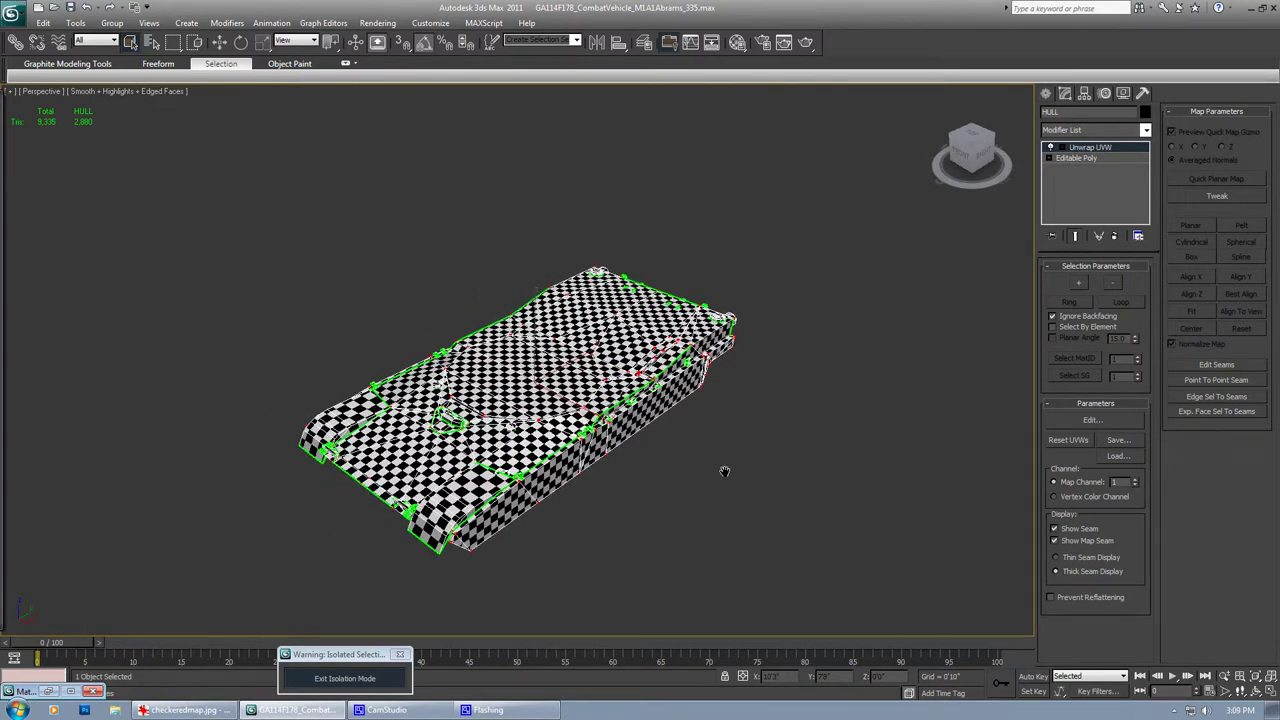
pyautogui.moveTo(774, 411)
pyautogui.keyDown('alt'); pyautogui.mouseDown(button='middle')
pyautogui.moveTo(746, 426)
pyautogui.moveTo(759, 418)
pyautogui.mouseUp(button='middle'); pyautogui.keyUp('alt')
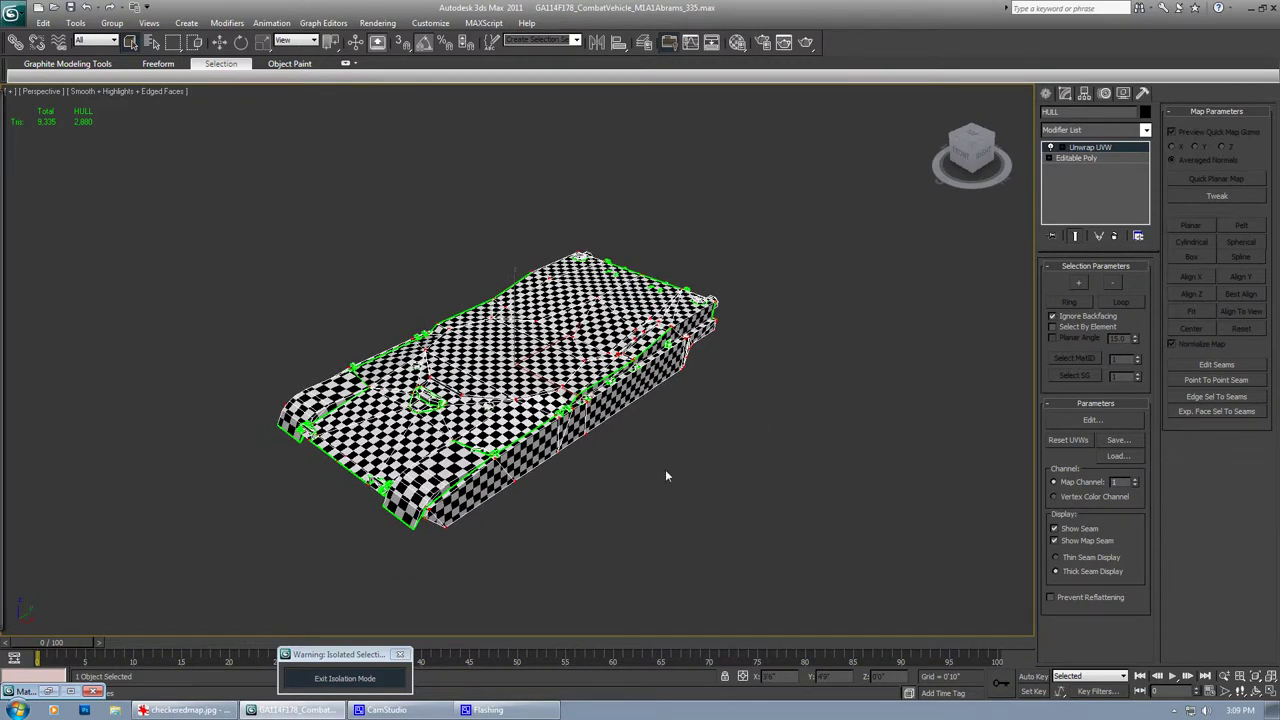
# Review checkeredmap.jpg in IrfanView and assign the colored number-map material to the hull in 3ds Max
pyautogui.click(182, 709)
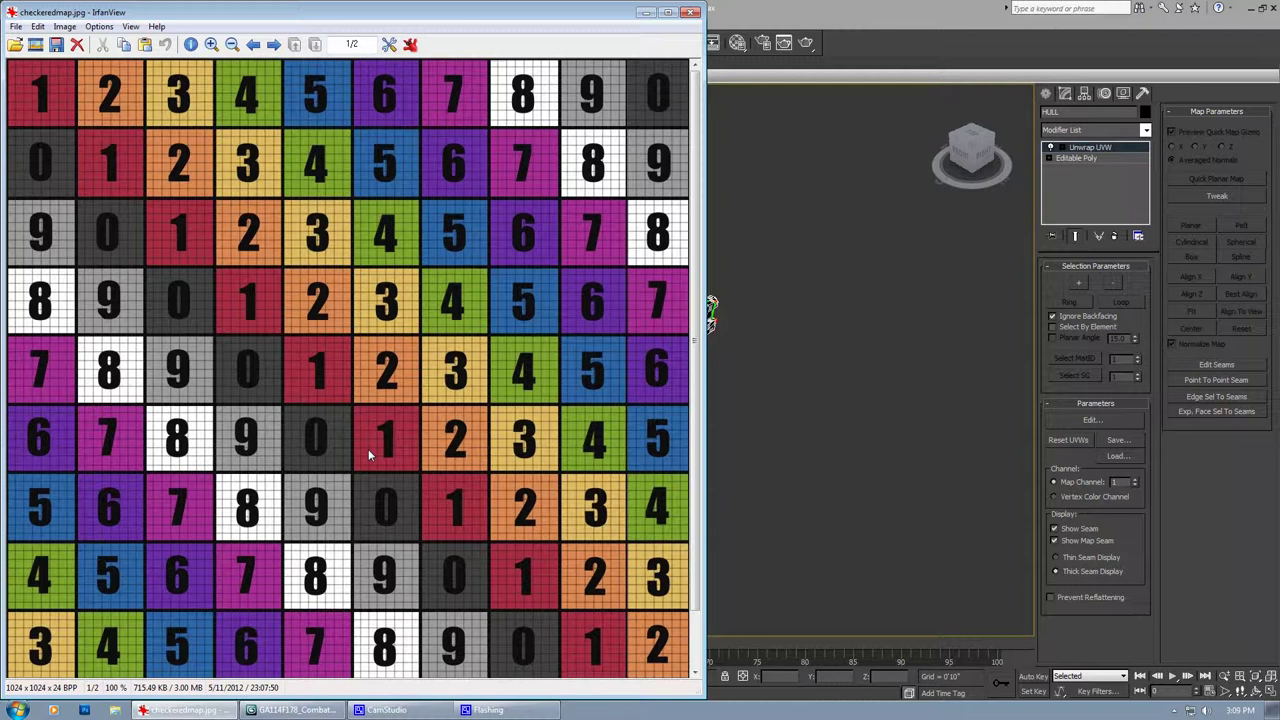
pyautogui.click(690, 12)
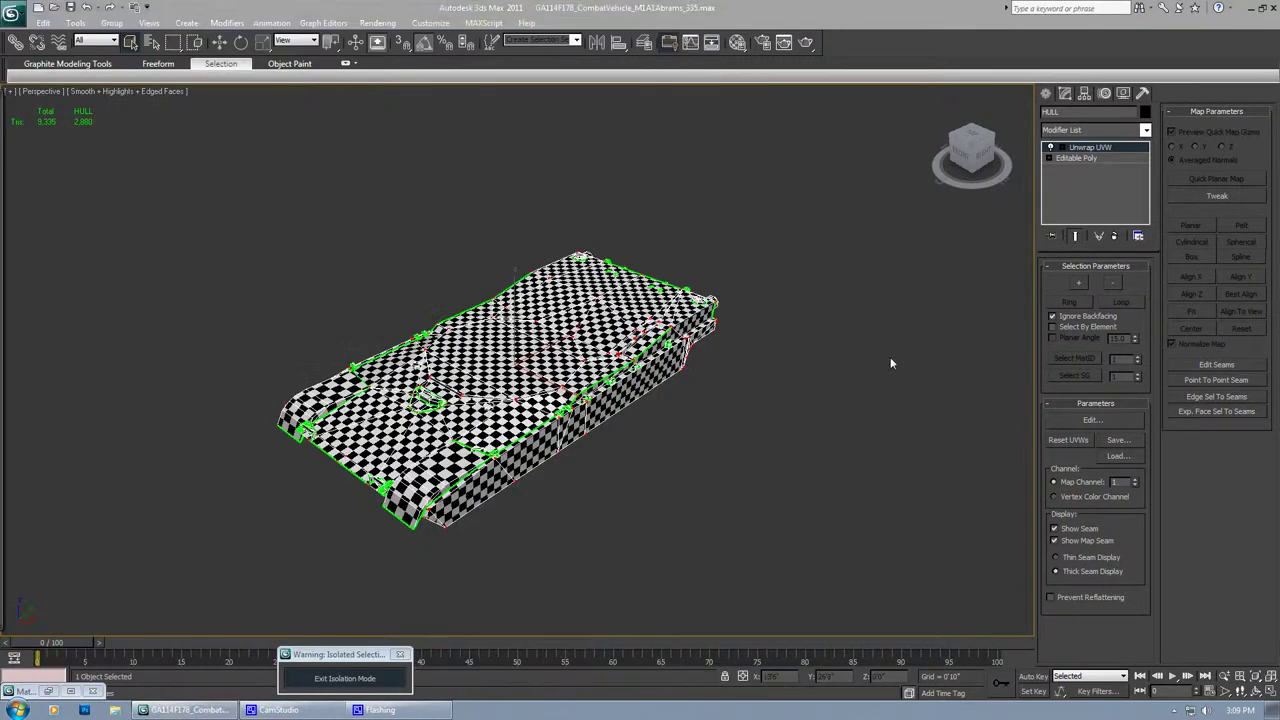
pyautogui.press('m')
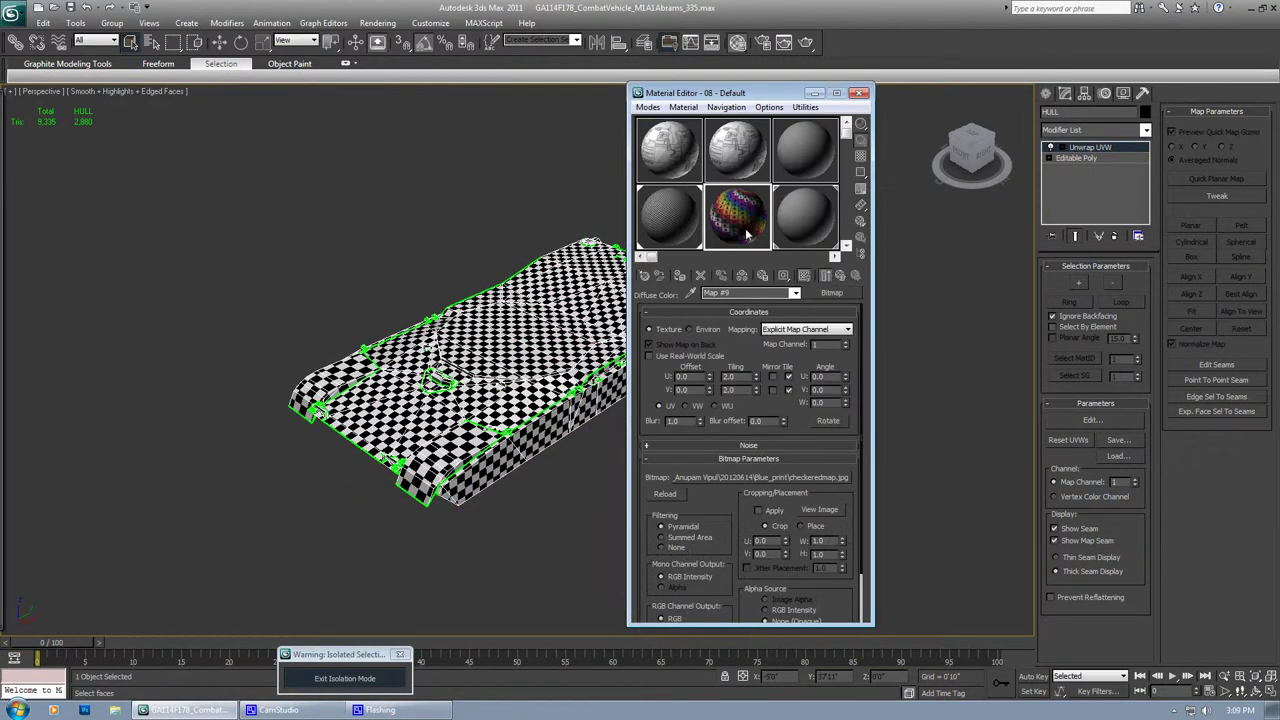
pyautogui.moveTo(748, 231); pyautogui.dragTo(547, 411)
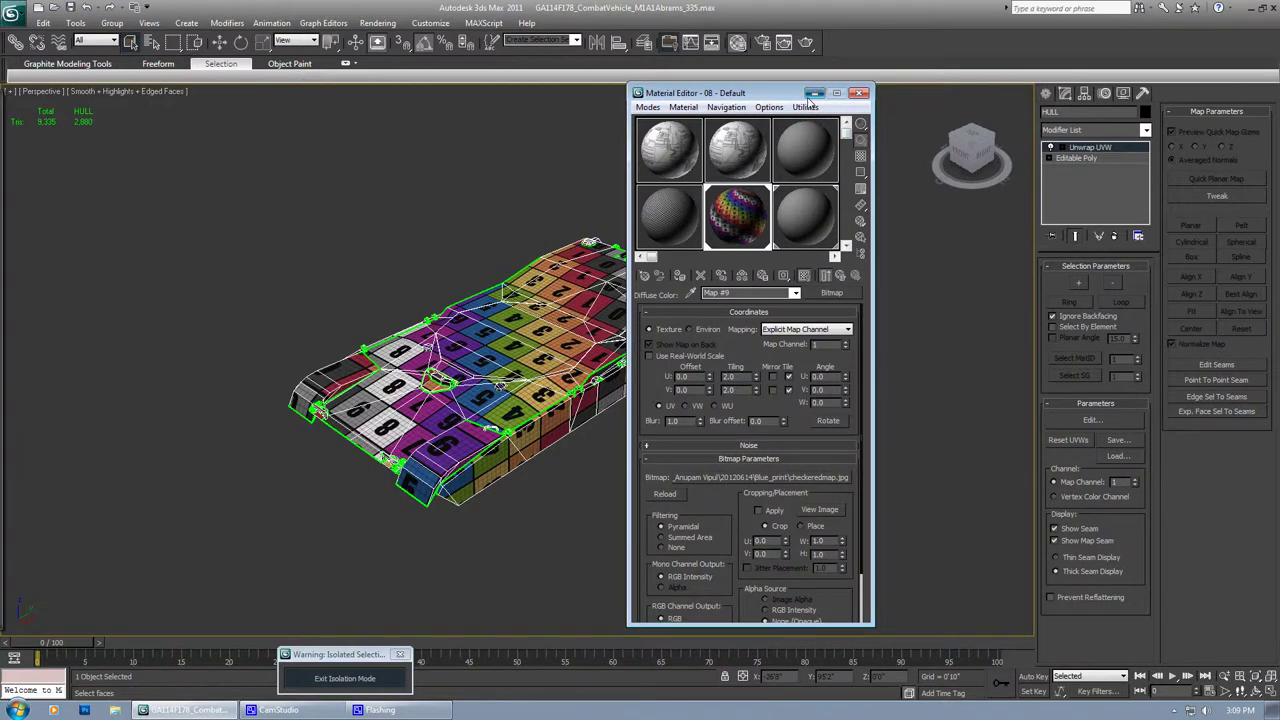
pyautogui.click(815, 93)
# Examine the direction and order of the numbered squares on the hull's top and side
pyautogui.keyDown('alt'); pyautogui.moveTo(808, 320); pyautogui.dragTo(665, 389, button='middle'); pyautogui.keyUp('alt')
pyautogui.keyDown('alt'); pyautogui.moveTo(868, 296); pyautogui.dragTo(790, 313, button='middle'); pyautogui.keyUp('alt')
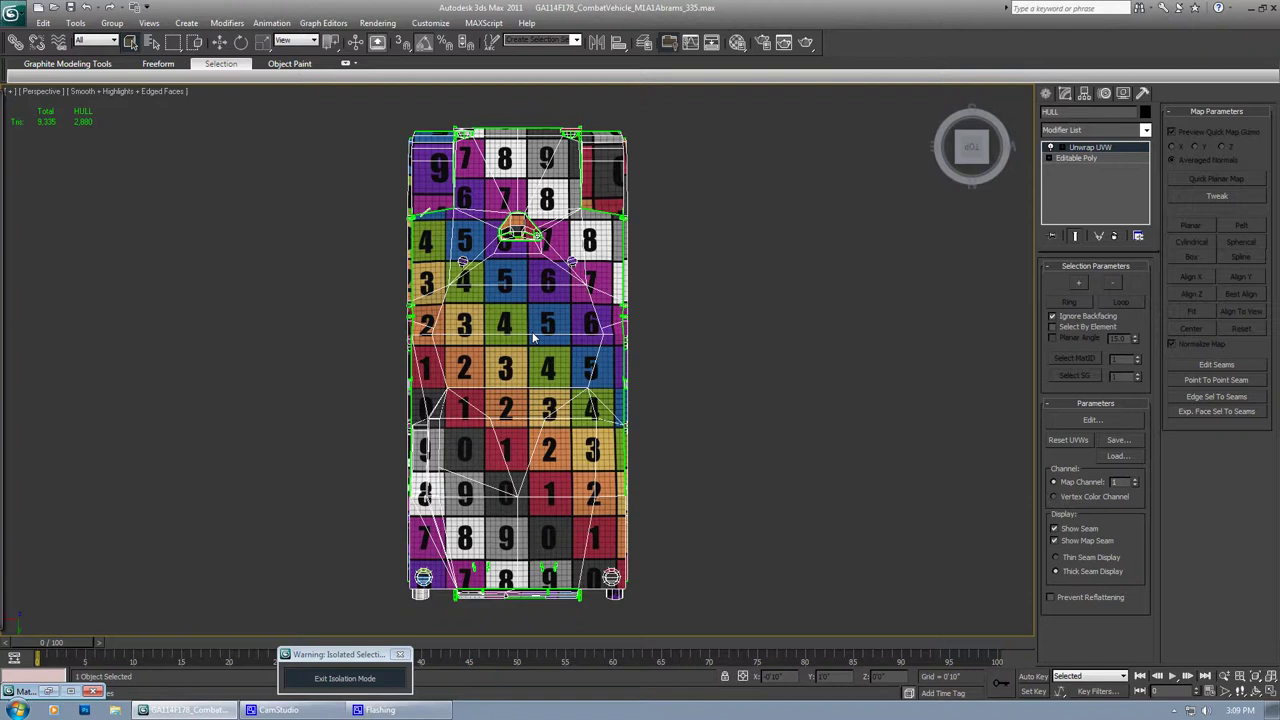
pyautogui.keyDown('alt'); pyautogui.moveTo(545, 308); pyautogui.dragTo(668, 283, button='middle'); pyautogui.keyUp('alt')
pyautogui.keyDown('alt'); pyautogui.moveTo(499, 450); pyautogui.dragTo(572, 455, button='middle'); pyautogui.keyUp('alt')
pyautogui.scroll(3, 589, 447)
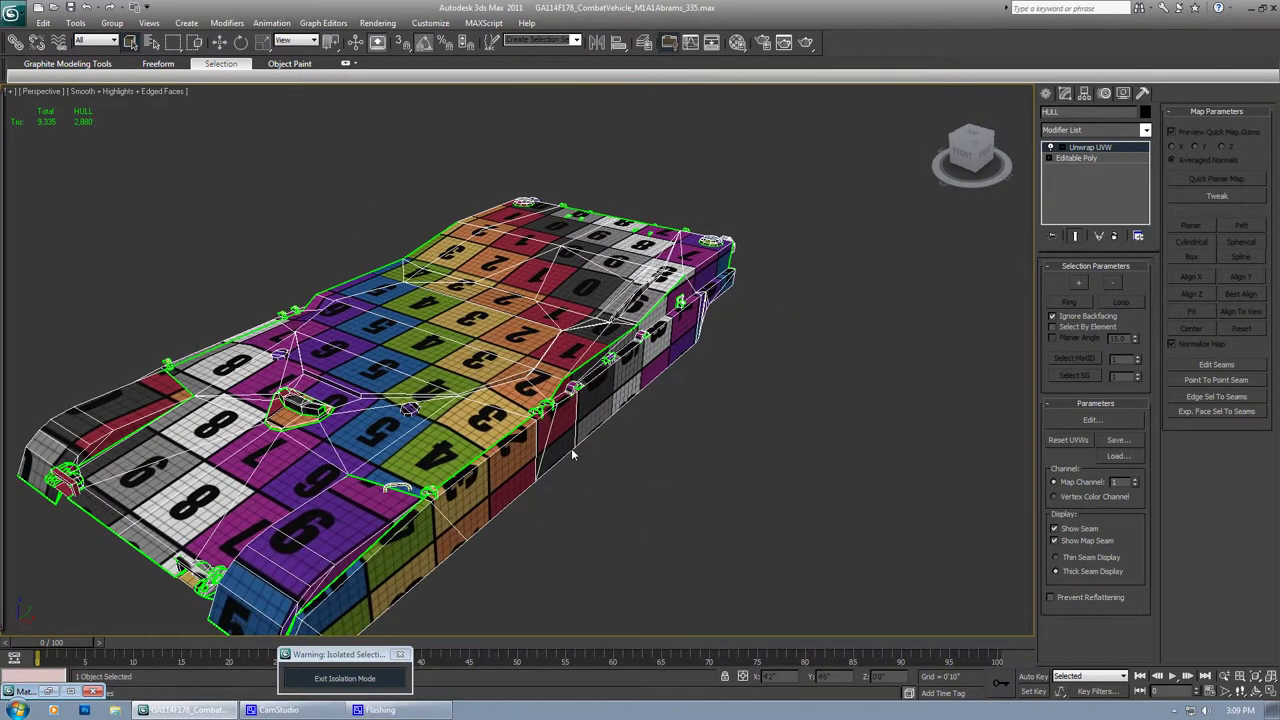
# Exit isolation mode and view the textured hull together with the complete tank
pyautogui.click(388, 685)
pyautogui.moveTo(559, 516)
pyautogui.mouseDown(button='middle')
pyautogui.moveTo(566, 577)
pyautogui.moveTo(623, 478)
pyautogui.moveTo(653, 488)
pyautogui.moveTo(538, 484)
pyautogui.moveTo(594, 517)
pyautogui.moveTo(579, 525)
pyautogui.mouseUp(button='middle')
pyautogui.scroll(-5, 555, 565)
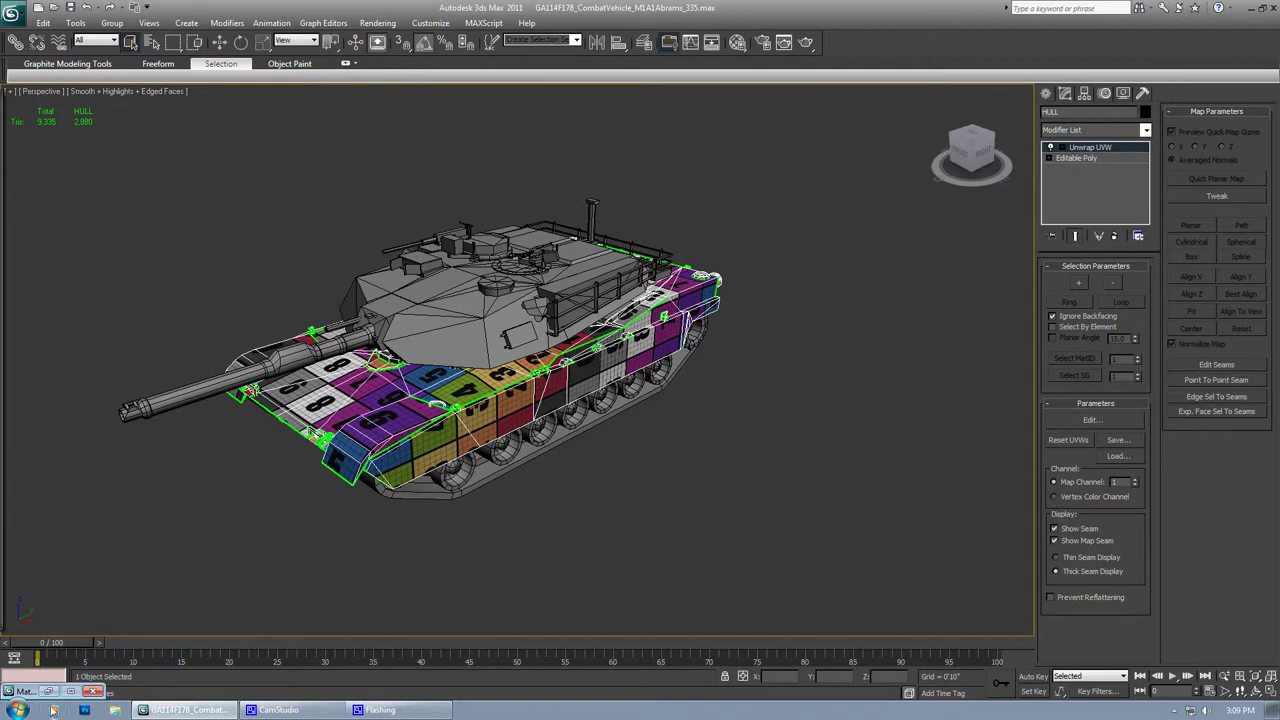
pyautogui.keyDown('alt'); pyautogui.moveTo(636, 456); pyautogui.dragTo(635, 475, button='middle'); pyautogui.keyUp('alt')
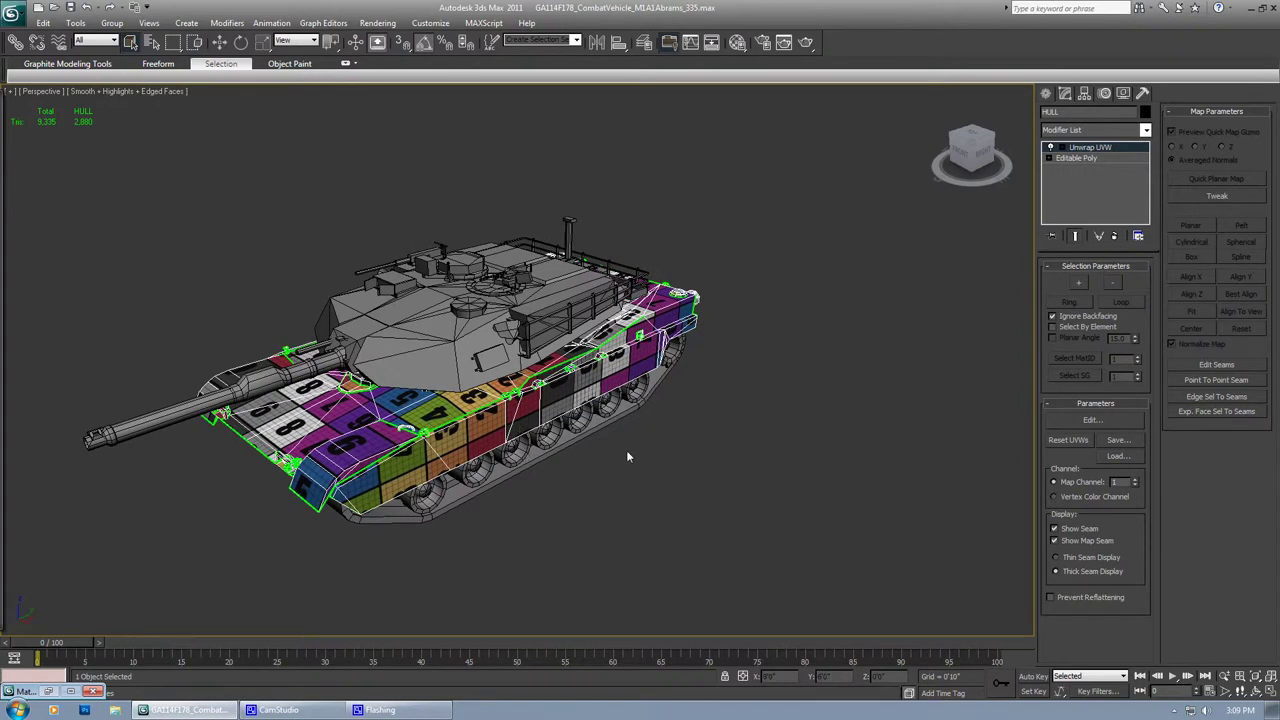
# Check the number map's material settings and examine its fine grid up close on the hull's side
pyautogui.press('m')
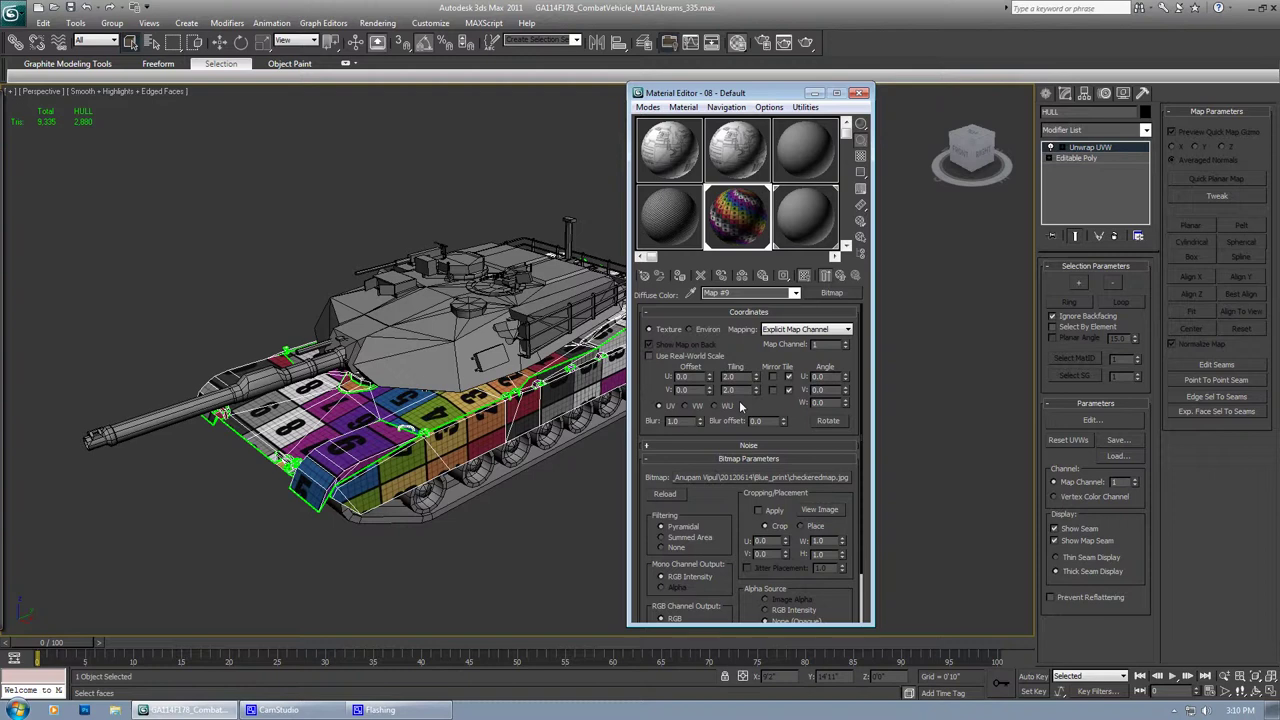
pyautogui.scroll(8, 402, 466)
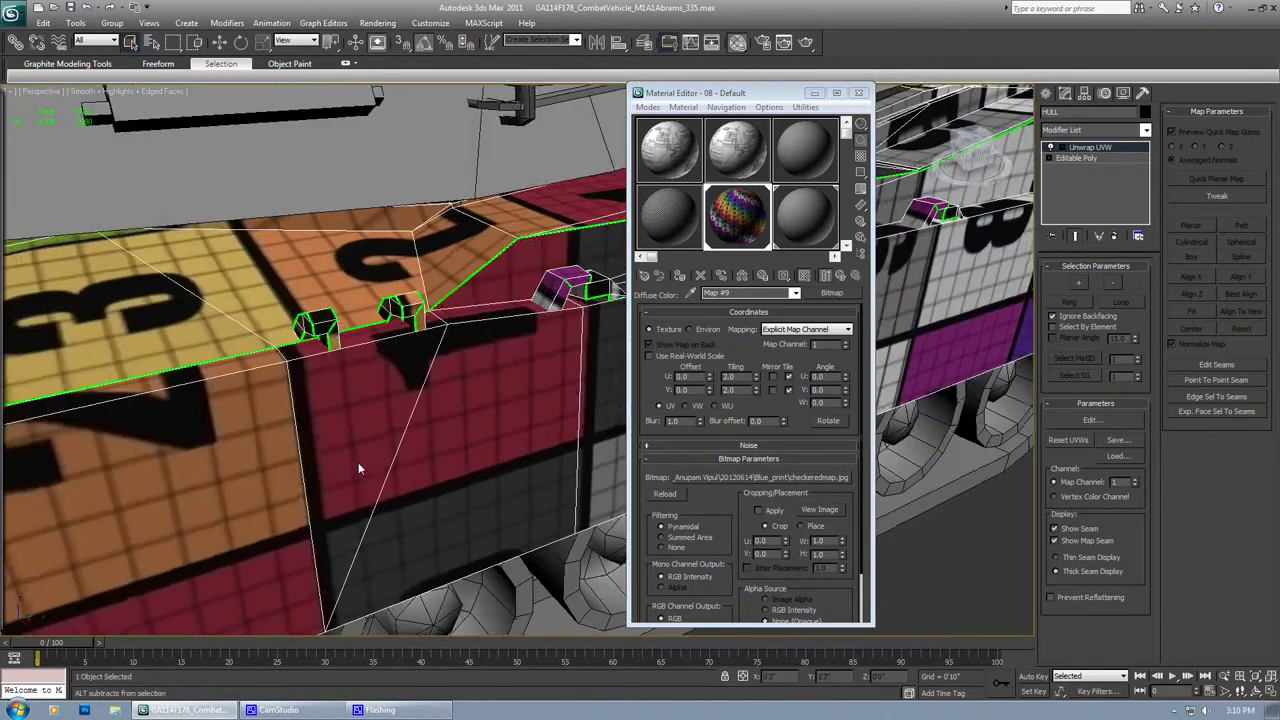
pyautogui.moveTo(358, 462); pyautogui.dragTo(360, 395, button='middle')
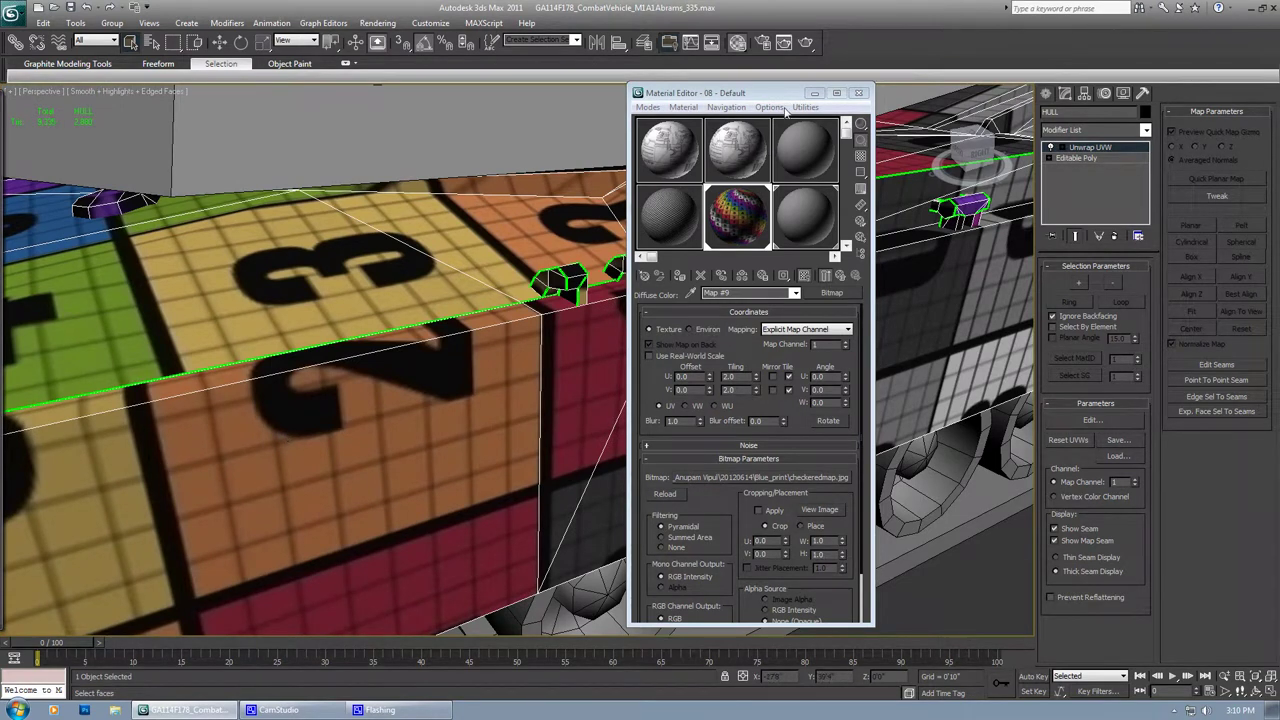
pyautogui.click(814, 93)
pyautogui.moveTo(442, 423); pyautogui.dragTo(464, 446, button='middle')
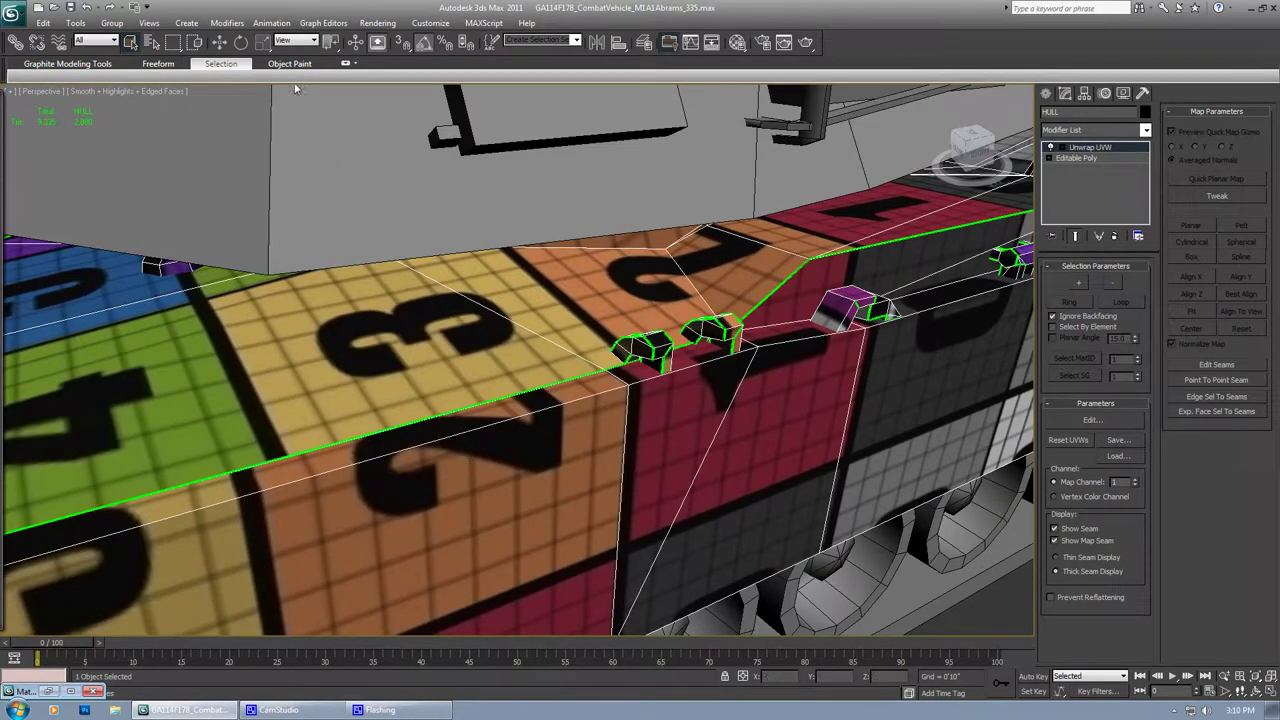
# Isolate the hull and inspect how the numbered squares line up between its top and side
pyautogui.hotkey('alt', 'q')
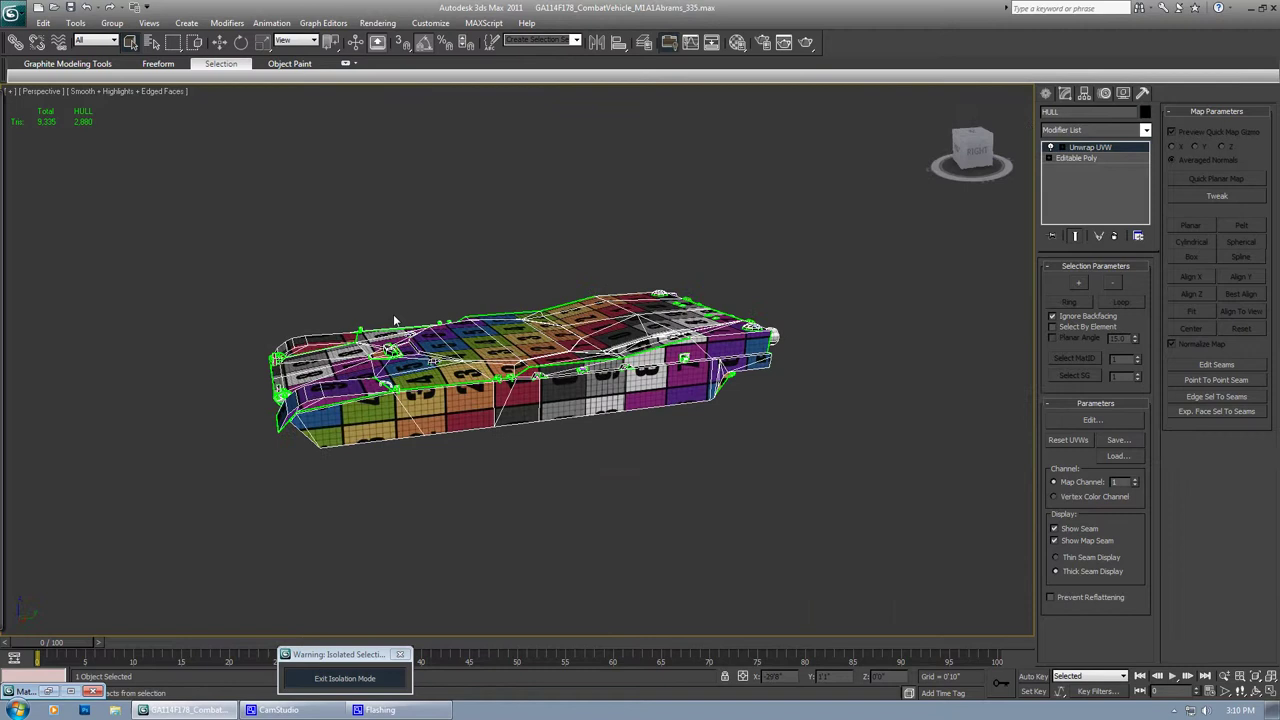
pyautogui.scroll(6, 450, 470)
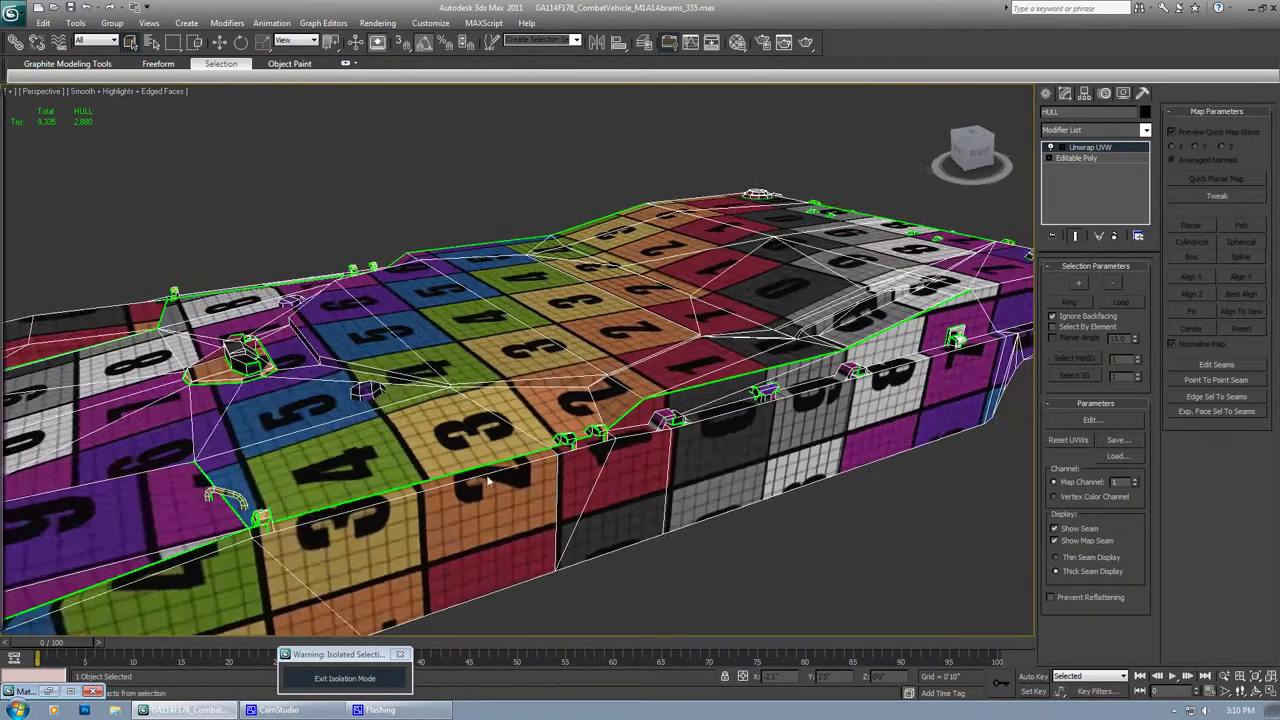
pyautogui.scroll(3, 488, 481)
pyautogui.keyDown('alt'); pyautogui.moveTo(532, 460); pyautogui.dragTo(436, 283, button='middle'); pyautogui.keyUp('alt')
pyautogui.scroll(-5, 497, 428)
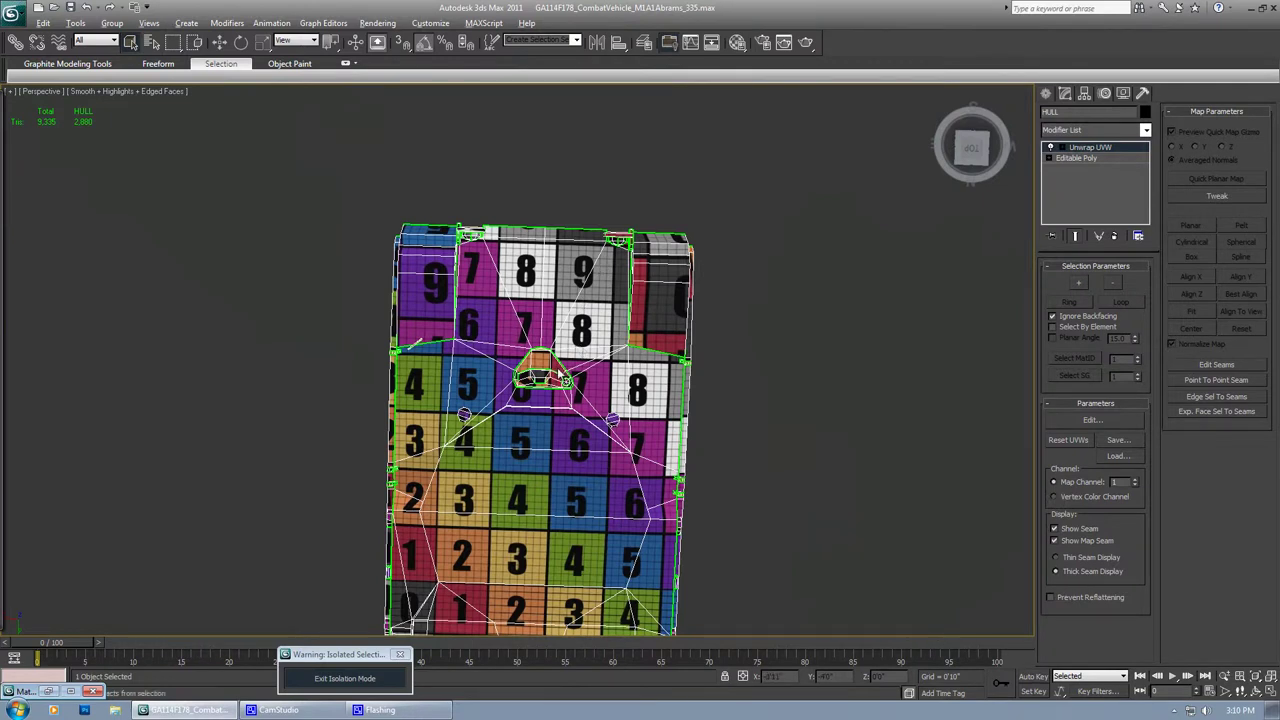
# Examine the numbered squares across the hull's top, underside and side for orientation and continuity
pyautogui.keyDown('alt'); pyautogui.moveTo(562, 374); pyautogui.dragTo(270, 265, button='middle'); pyautogui.keyUp('alt')
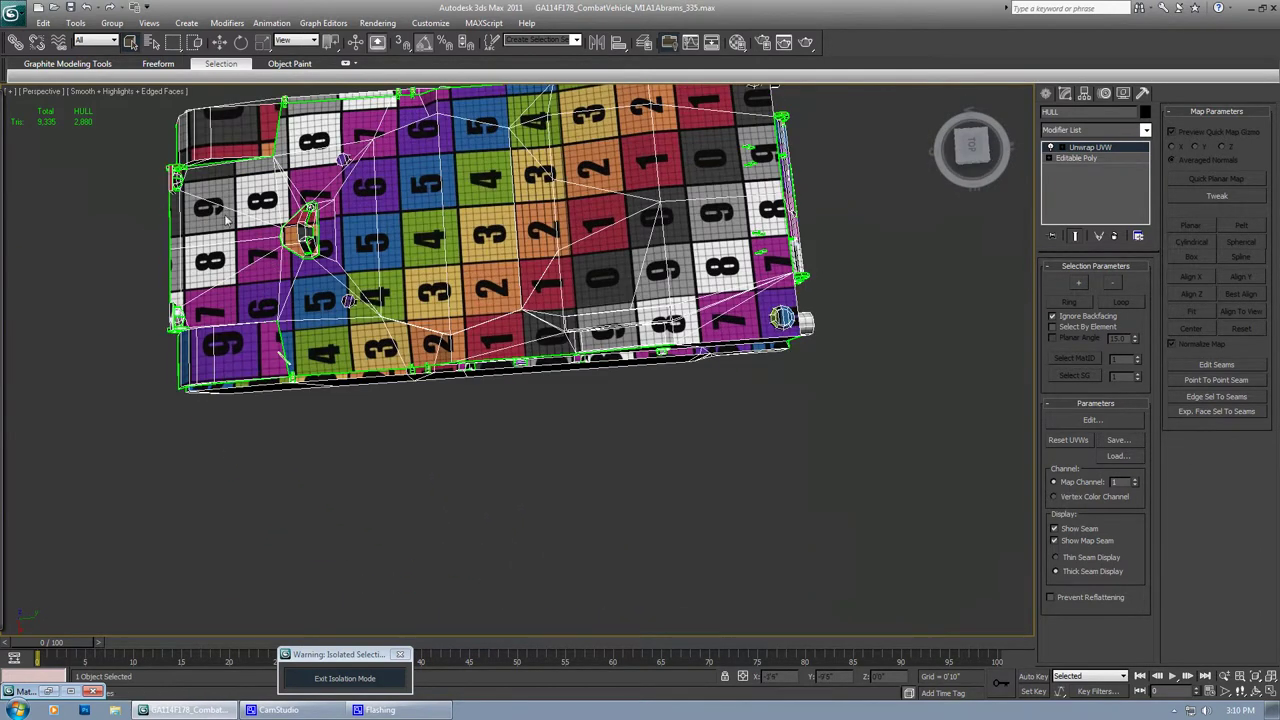
pyautogui.keyDown('alt'); pyautogui.moveTo(236, 211); pyautogui.dragTo(421, 465, button='middle'); pyautogui.keyUp('alt')
pyautogui.keyDown('alt'); pyautogui.moveTo(418, 413); pyautogui.dragTo(439, 272, button='middle'); pyautogui.keyUp('alt')
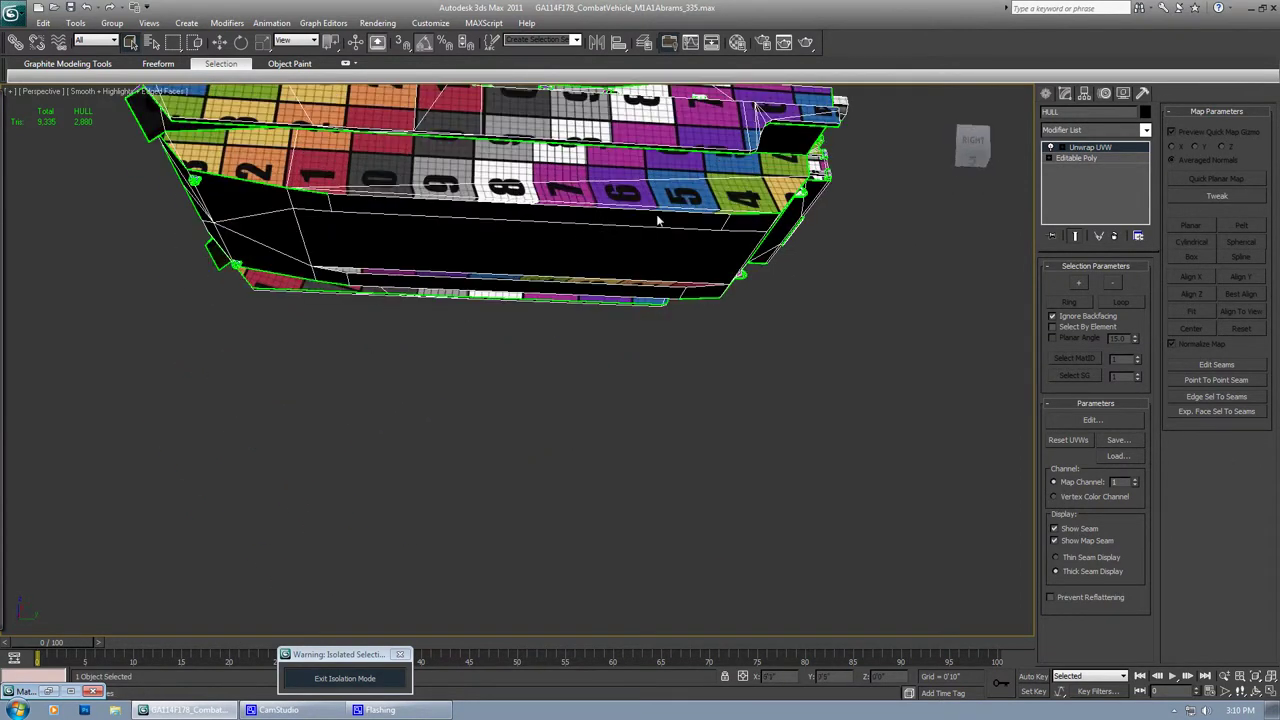
pyautogui.keyDown('alt'); pyautogui.moveTo(689, 251); pyautogui.dragTo(834, 397, button='middle'); pyautogui.keyUp('alt')
pyautogui.scroll(5, 563, 317)
pyautogui.scroll(-5, 757, 371)
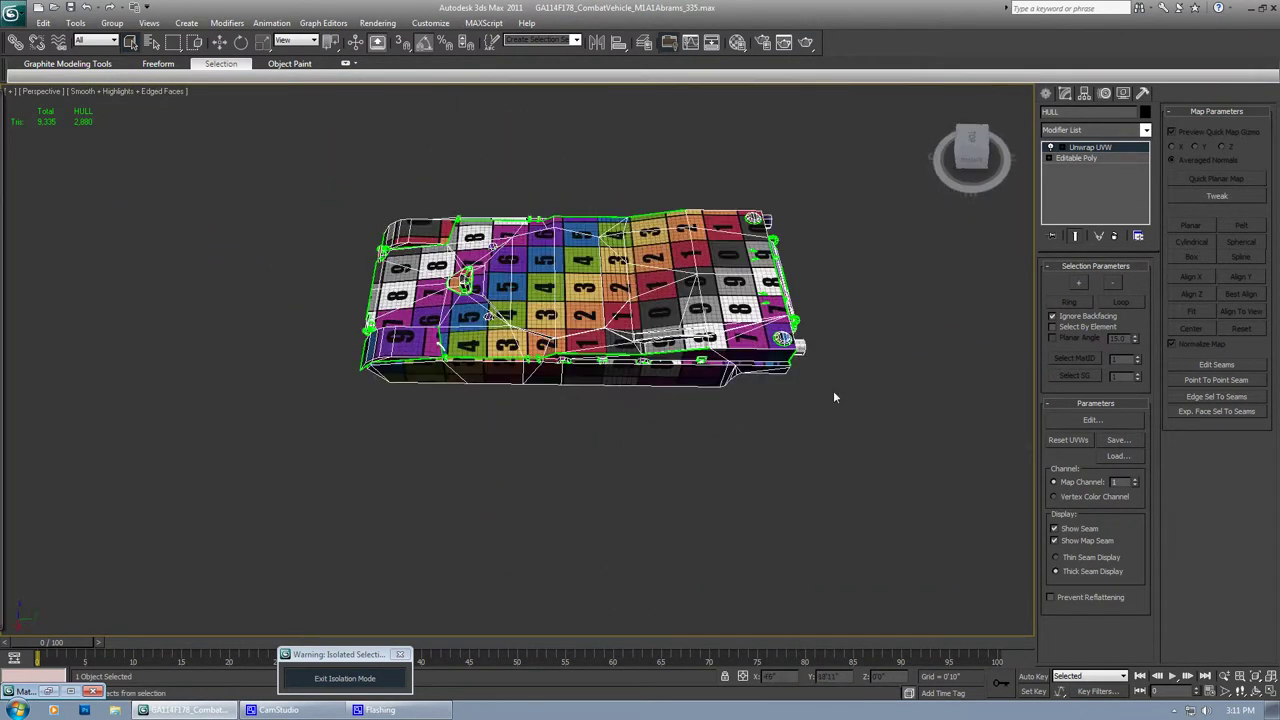
pyautogui.keyDown('alt'); pyautogui.moveTo(705, 408); pyautogui.dragTo(930, 400, button='middle'); pyautogui.keyUp('alt')
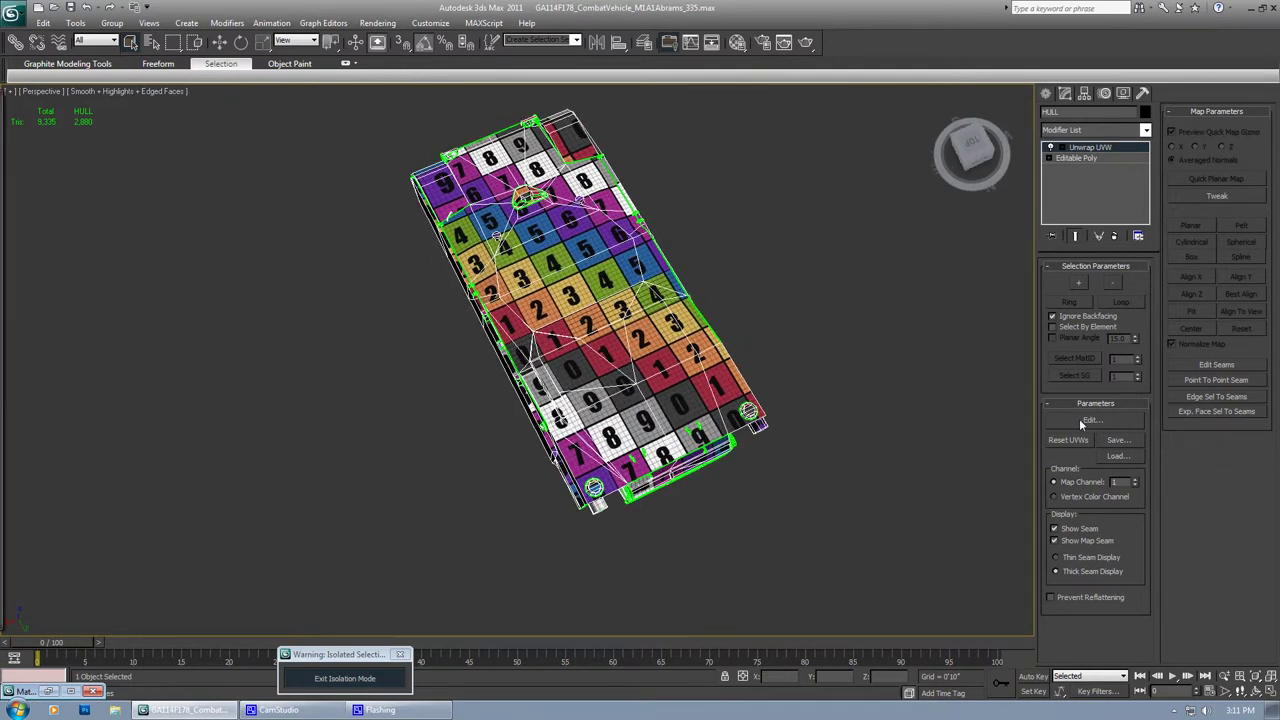
# Open the UV editor for the hull and select the whole top shell as a face element
pyautogui.moveTo(844, 449); pyautogui.dragTo(824, 477, button='middle')
pyautogui.scroll(5, 817, 477)
pyautogui.scroll(-1, 822, 476)
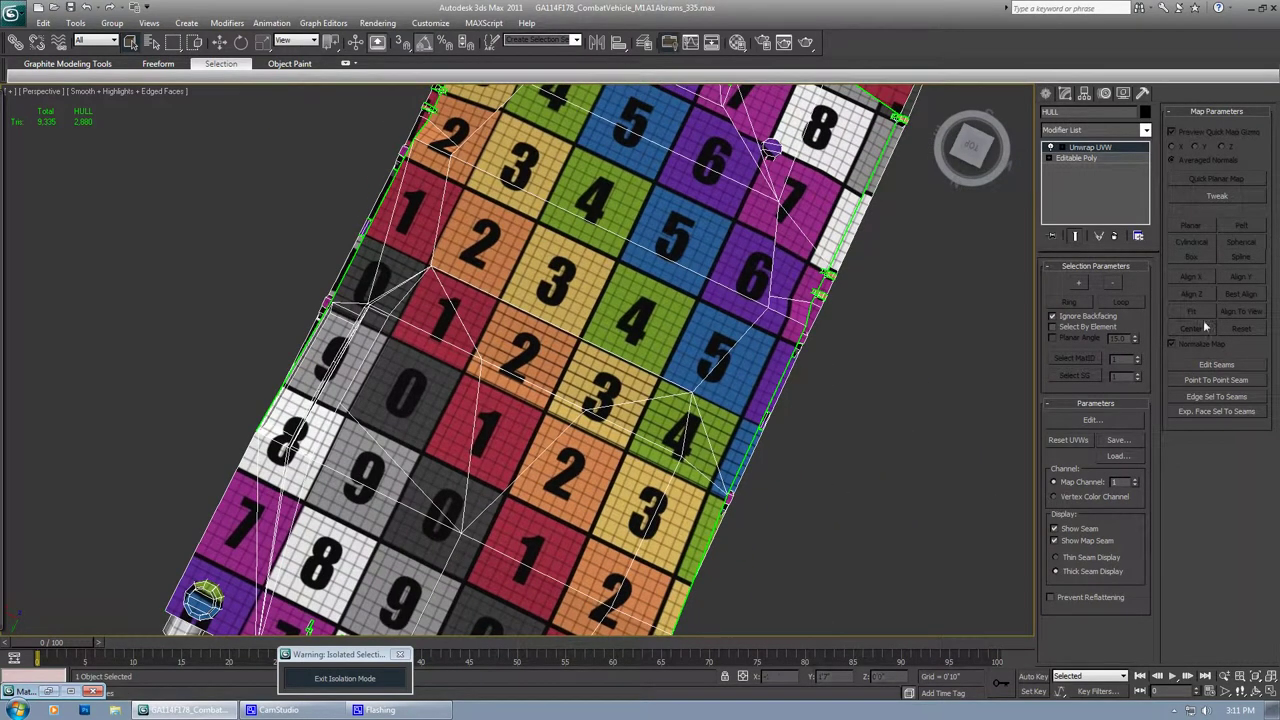
pyautogui.click(1092, 420)
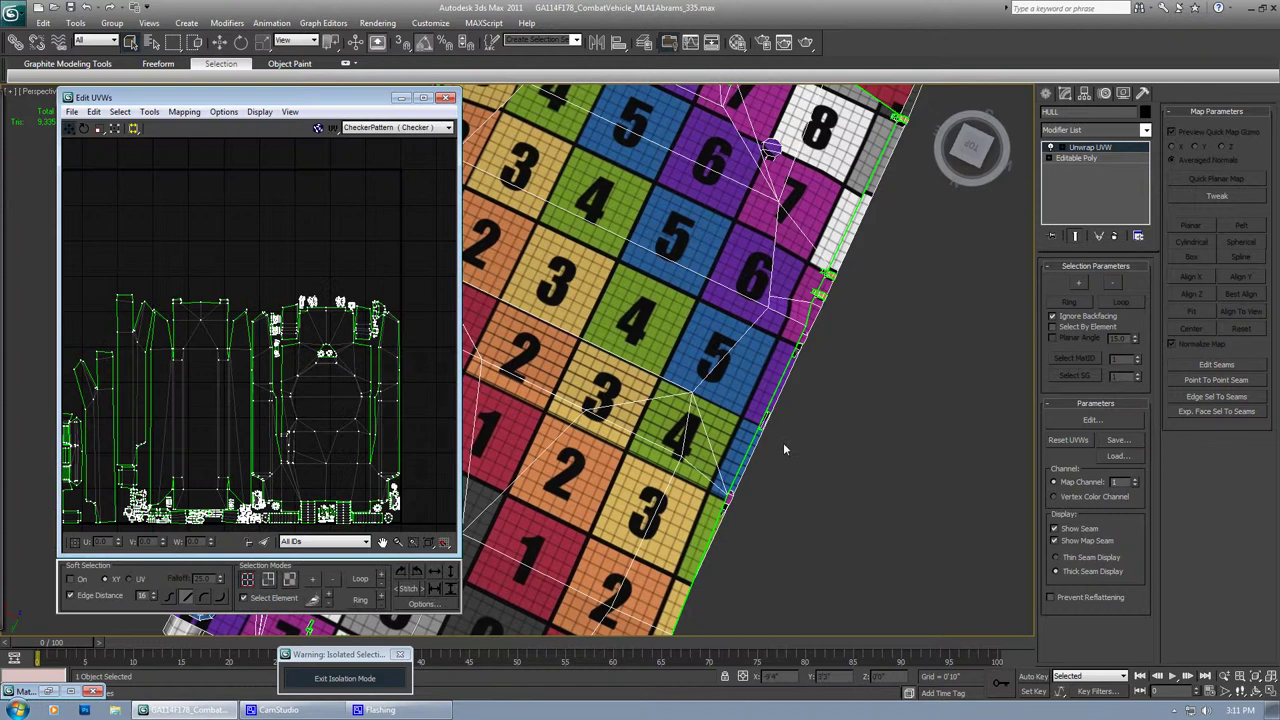
pyautogui.click(289, 579)
pyautogui.click(370, 477)
pyautogui.scroll(-2, 342, 440)
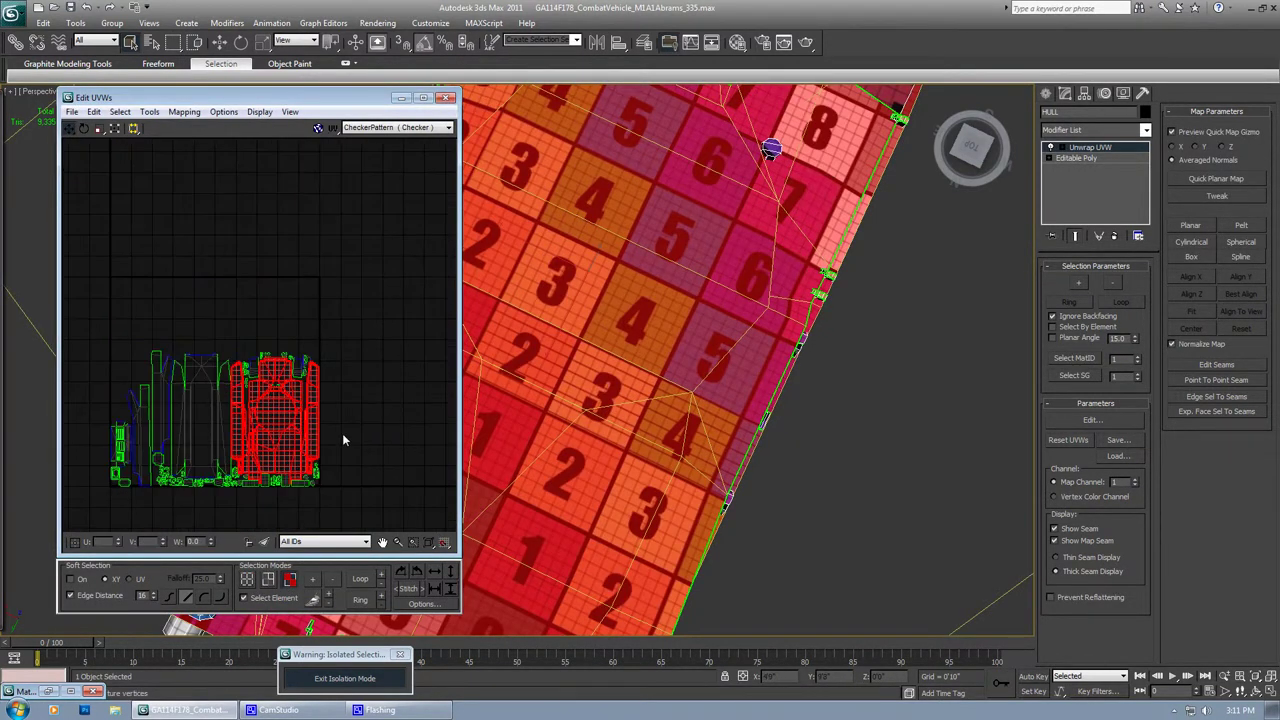
pyautogui.moveTo(343, 438); pyautogui.dragTo(315, 438, button='middle')
pyautogui.scroll(-4, 732, 455)
pyautogui.keyDown('alt'); pyautogui.moveTo(750, 463); pyautogui.dragTo(758, 457, button='middle'); pyautogui.keyUp('alt')
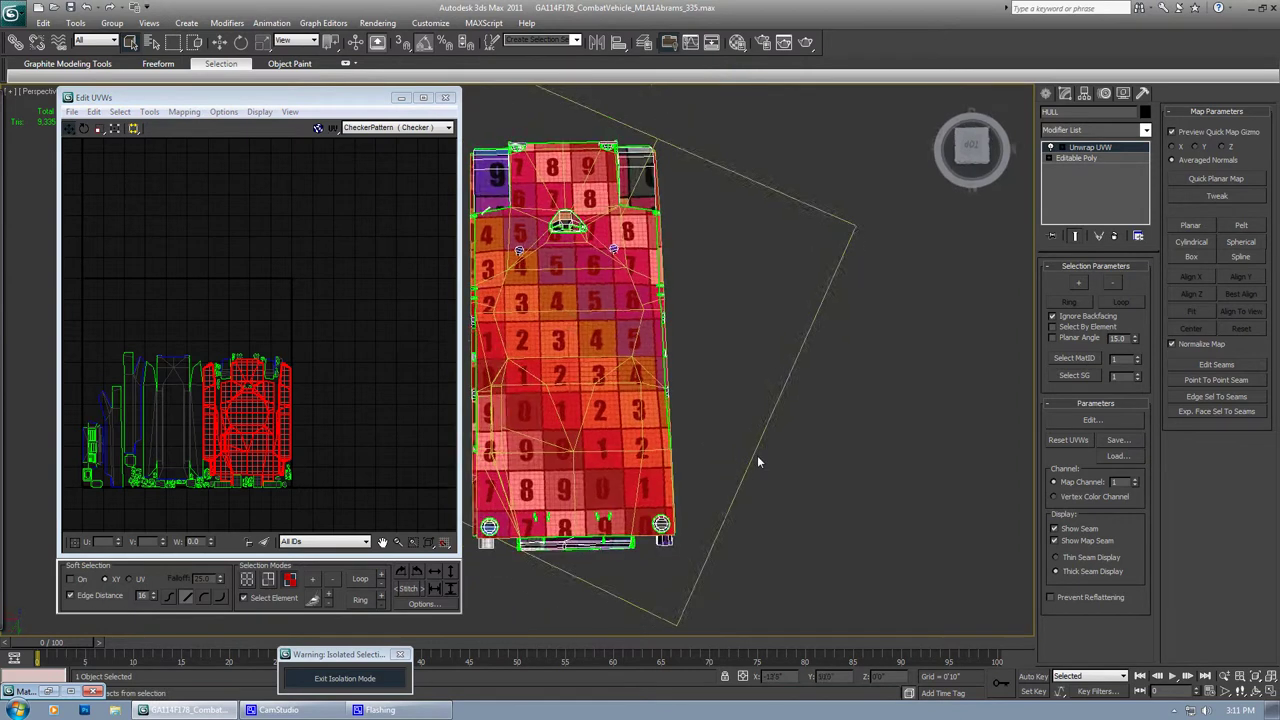
# Try flipping the selected top shell vertically, check the numbers on the hull, and undo the flip
pyautogui.scroll(5, 344, 404)
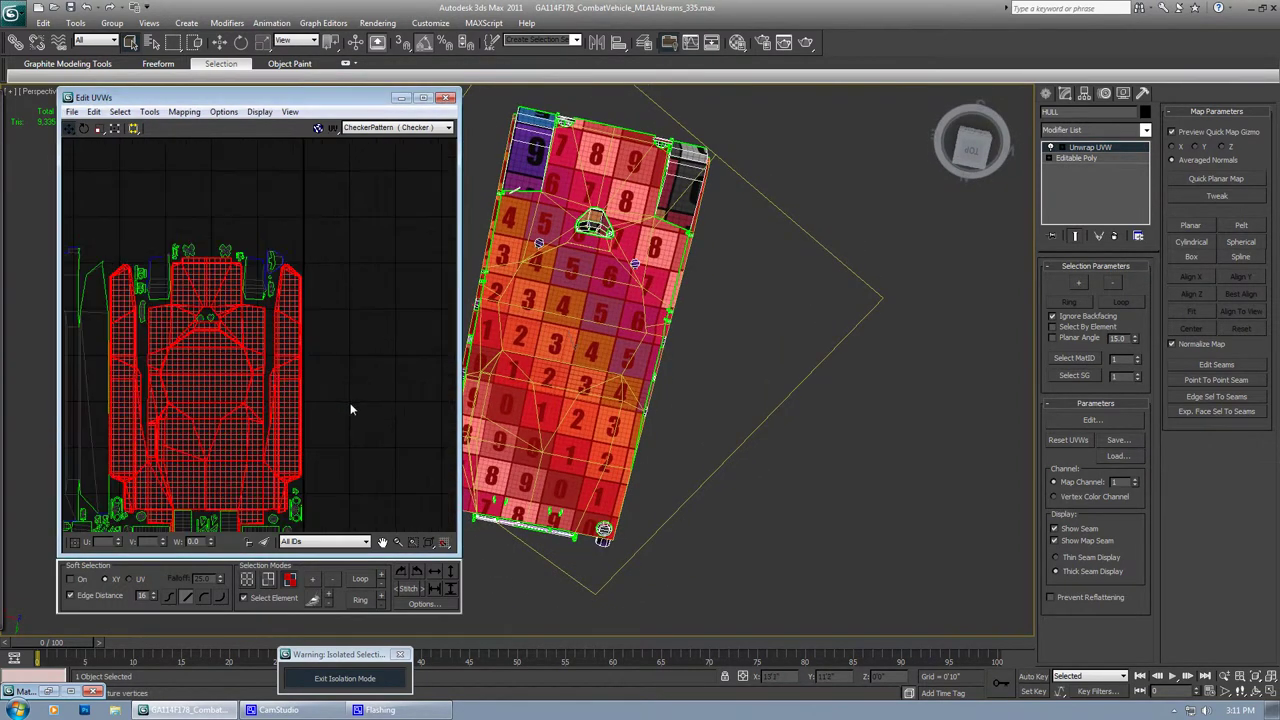
pyautogui.moveTo(312, 414); pyautogui.dragTo(352, 389, button='middle')
pyautogui.rightClick(258, 420)
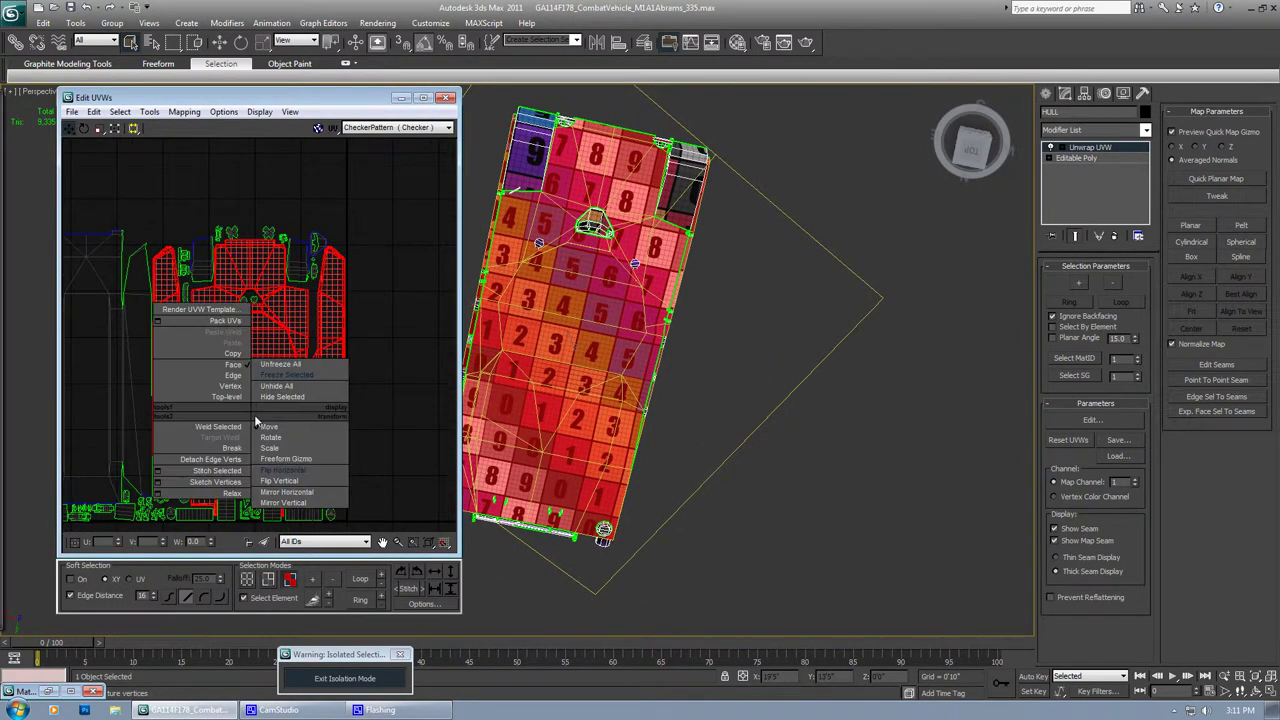
pyautogui.click(271, 482)
pyautogui.keyDown('alt'); pyautogui.moveTo(478, 378); pyautogui.dragTo(520, 376, button='middle'); pyautogui.keyUp('alt')
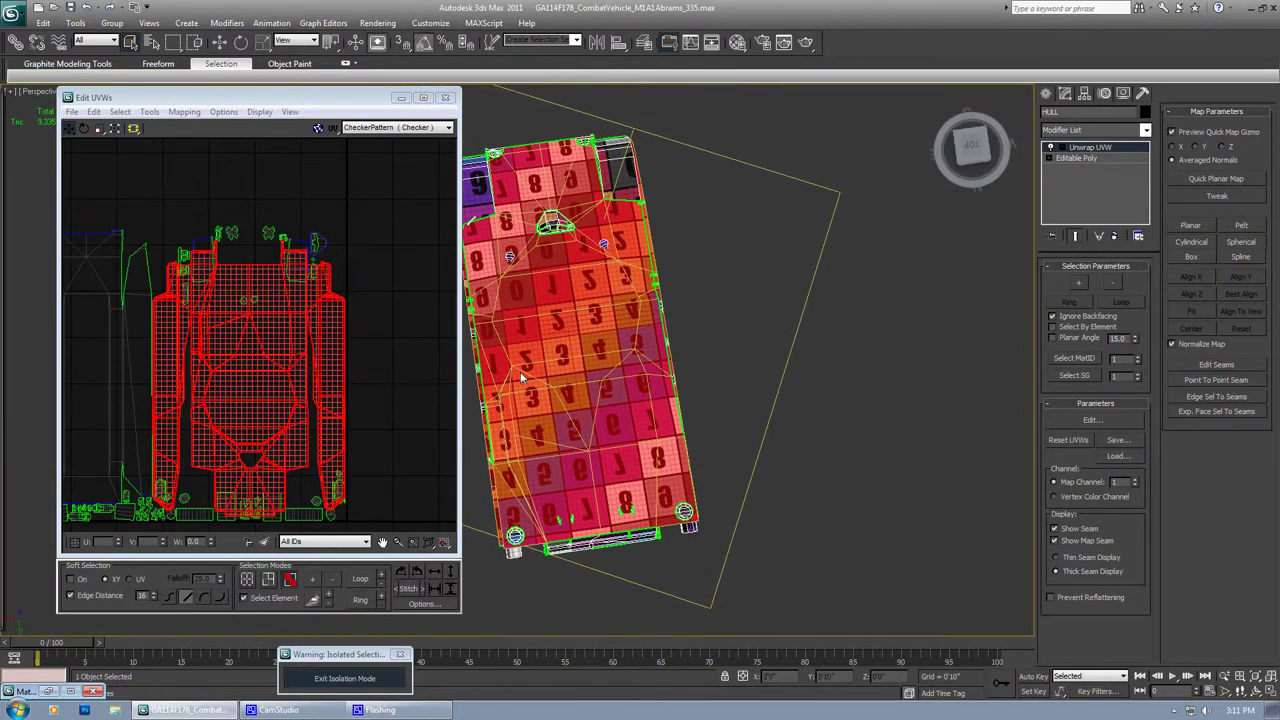
pyautogui.hotkey('ctrl', 'z')
# Try flipping the top shell horizontally, inspect the numbers on the hull for mirroring, and undo the flip
pyautogui.rightClick(333, 397)
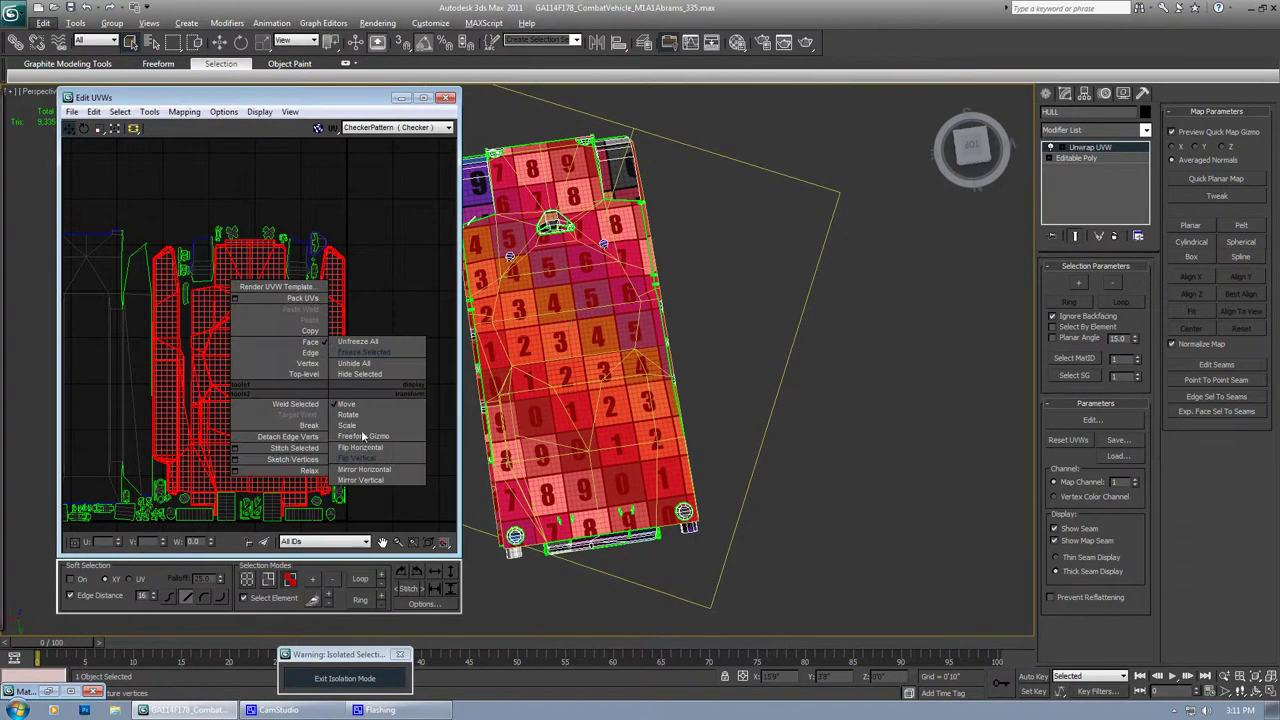
pyautogui.click(364, 447)
pyautogui.moveTo(388, 426); pyautogui.dragTo(364, 444, button='middle')
pyautogui.keyDown('alt'); pyautogui.moveTo(750, 430); pyautogui.dragTo(704, 332, button='middle'); pyautogui.keyUp('alt')
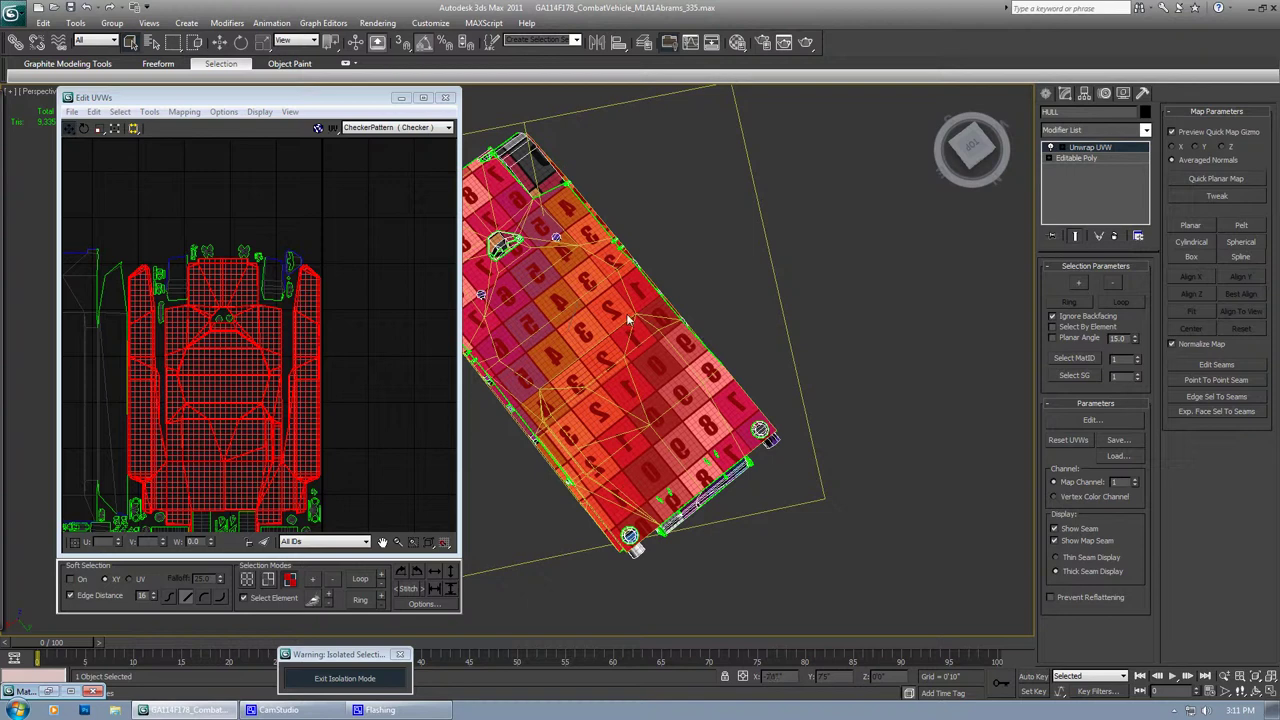
pyautogui.hotkey('ctrl', 'z')
# Clear the face selection, close the UV editor and view the whole numbered hull
pyautogui.click(415, 320)
pyautogui.keyDown('alt'); pyautogui.moveTo(675, 369); pyautogui.dragTo(613, 421, button='middle'); pyautogui.keyUp('alt')
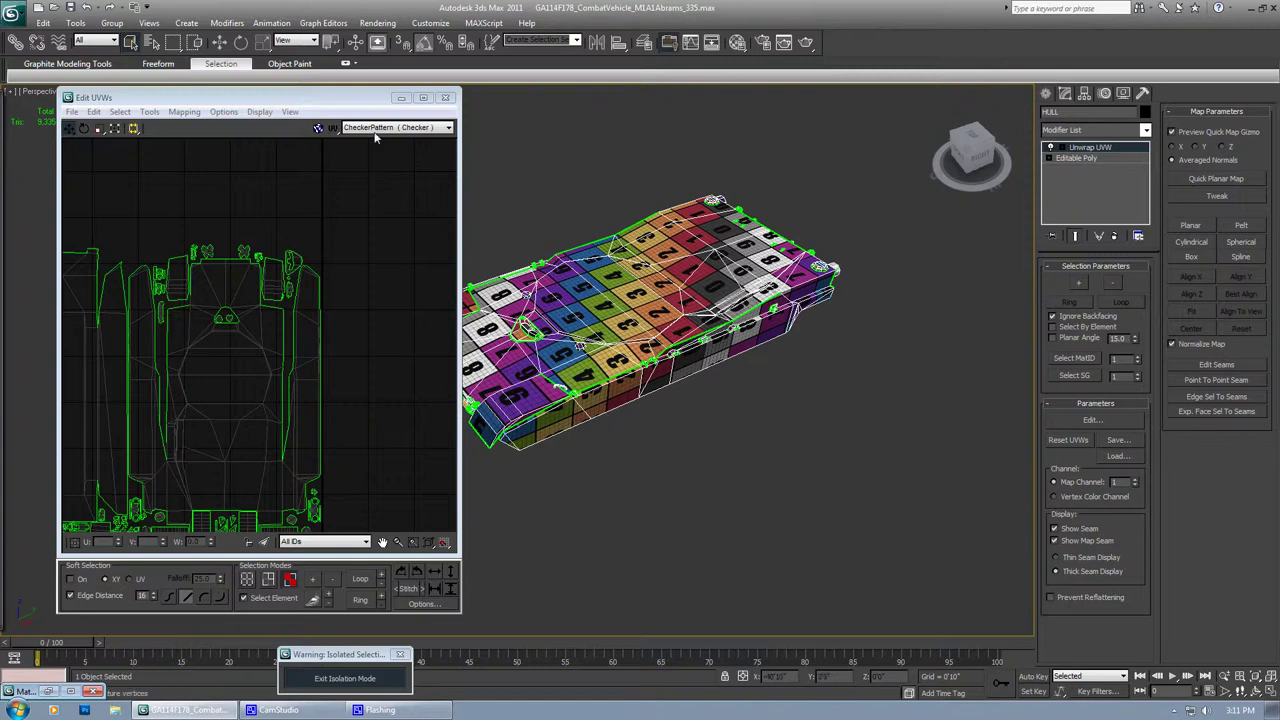
pyautogui.click(446, 99)
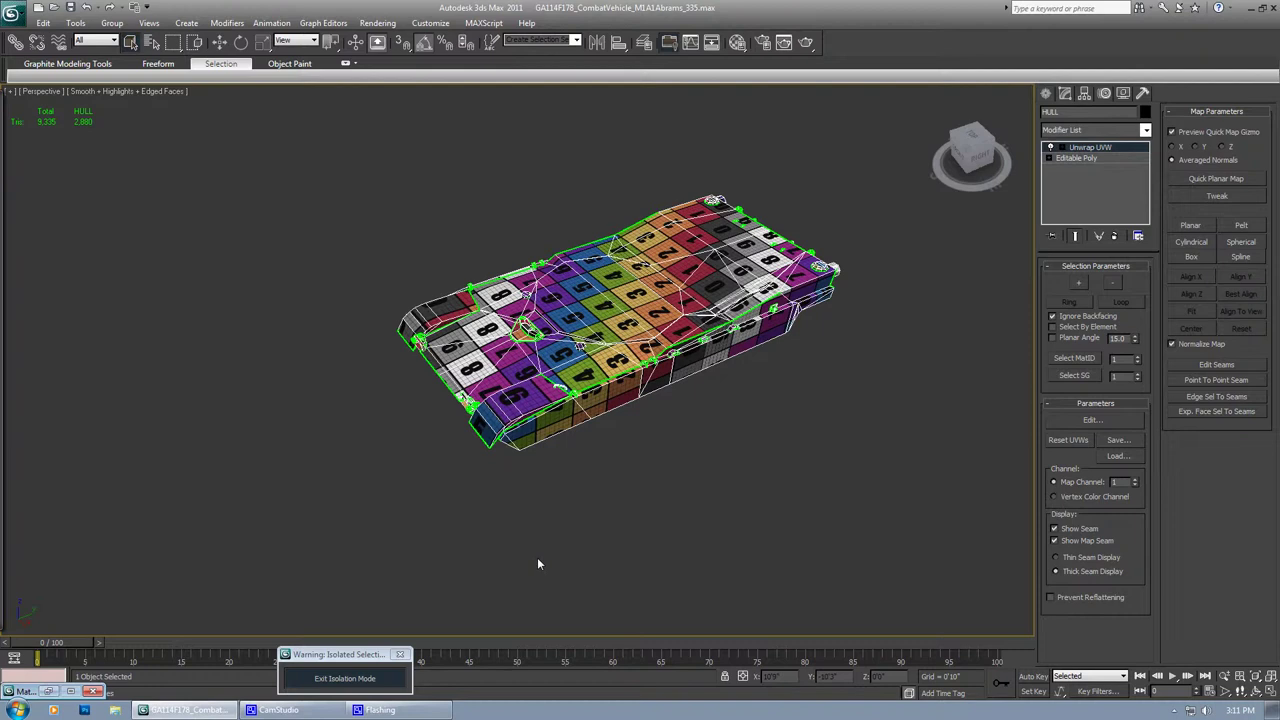
pyautogui.keyDown('alt'); pyautogui.moveTo(537, 560); pyautogui.dragTo(586, 542, button='middle'); pyautogui.keyUp('alt')
pyautogui.moveTo(795, 429); pyautogui.dragTo(748, 472, button='middle')
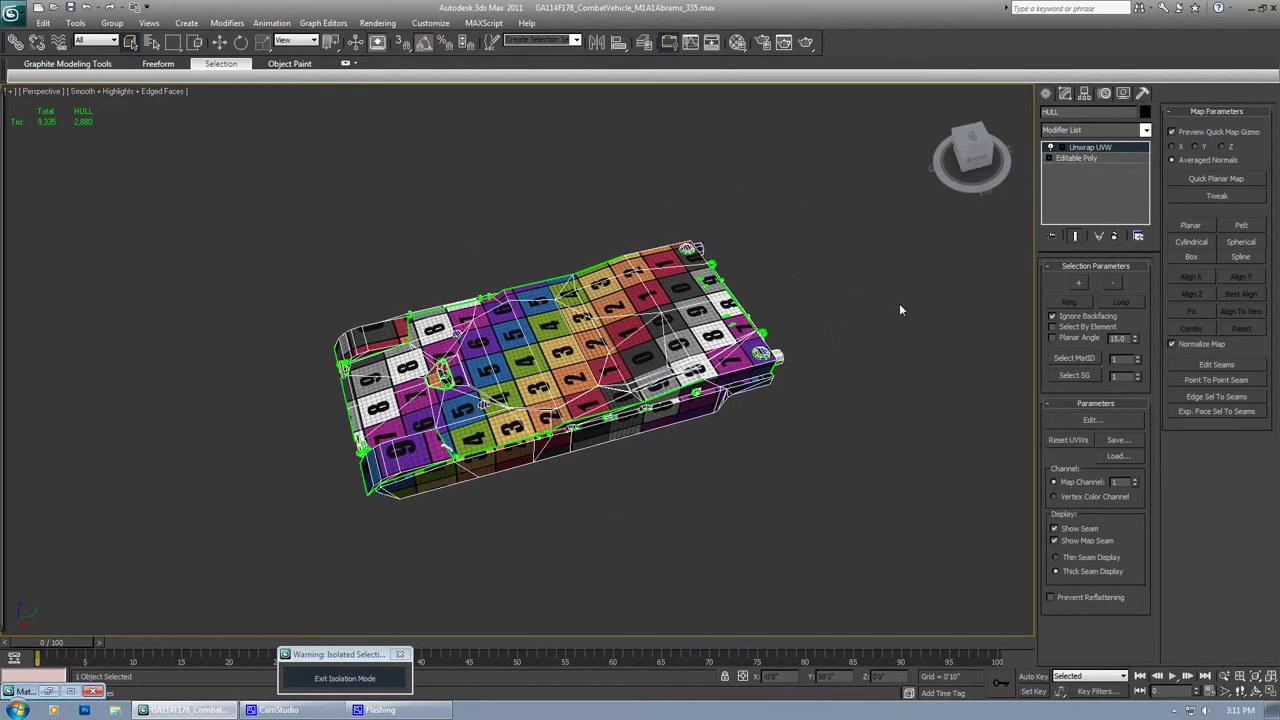
# Reopen the UV editor, enlarge it to full screen to examine the hull's shell layout, and restore its size
pyautogui.click(1090, 421)
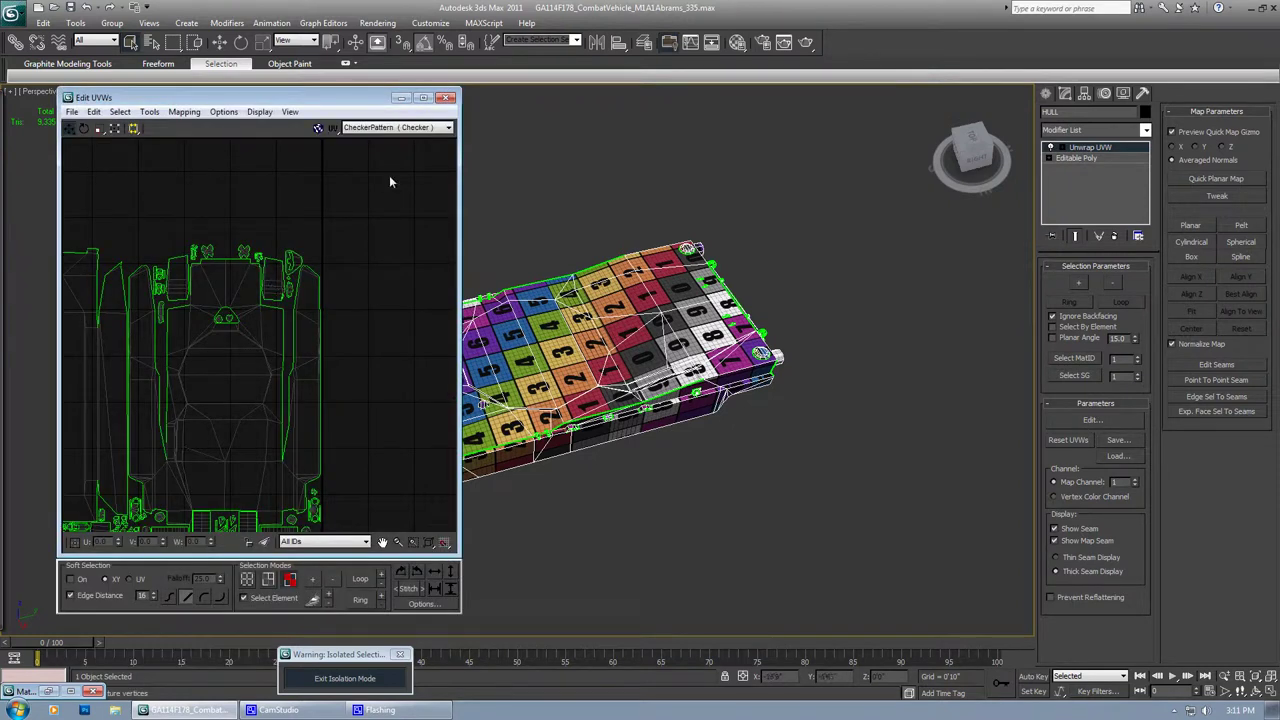
pyautogui.click(424, 99)
pyautogui.scroll(-3, 440, 110)
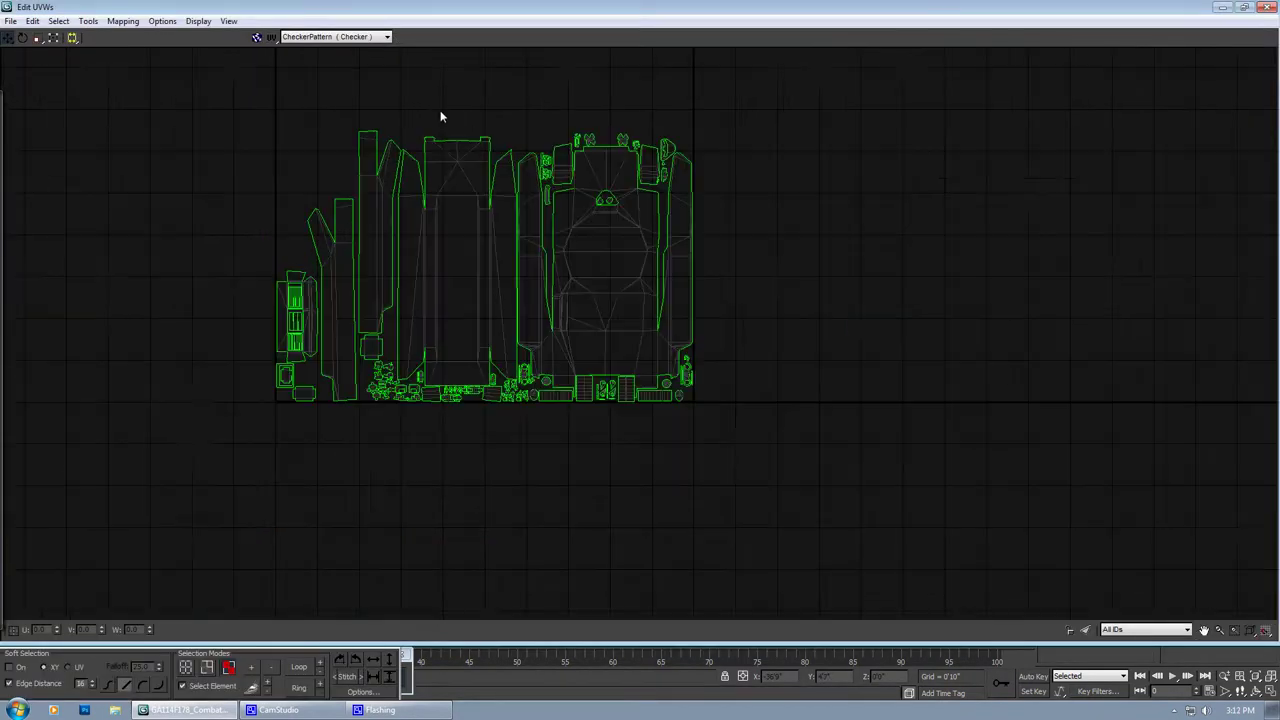
pyautogui.moveTo(968, 517); pyautogui.dragTo(708, 268, button='middle')
pyautogui.moveTo(531, 120); pyautogui.dragTo(809, 405, button='middle')
pyautogui.scroll(3, 792, 385)
pyautogui.moveTo(792, 335); pyautogui.dragTo(849, 373, button='middle')
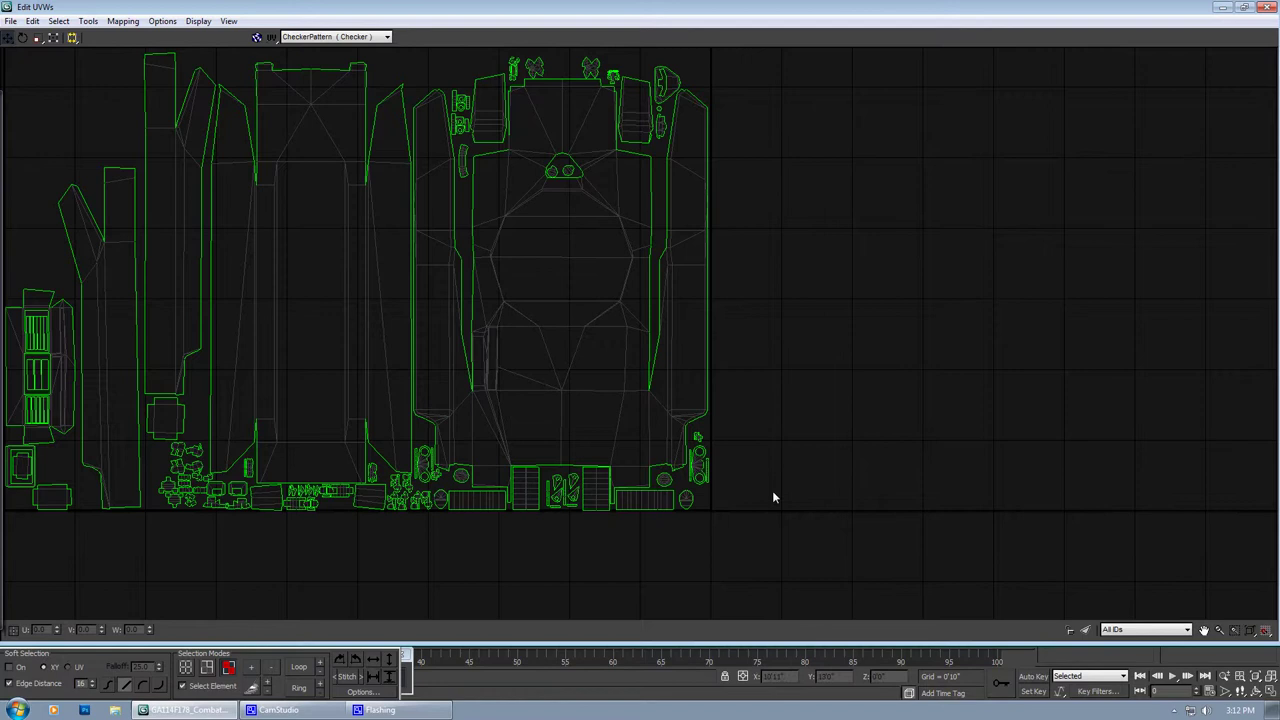
pyautogui.click(1243, 8)
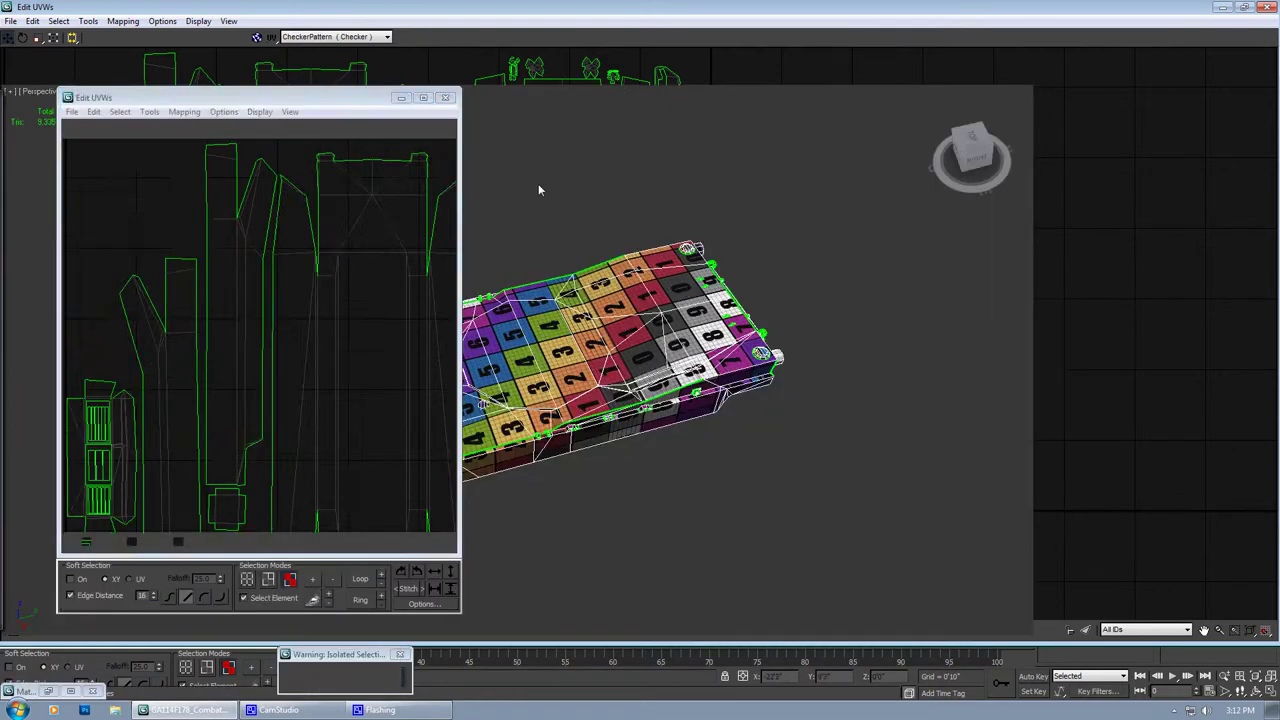
# Open the user interface customization, dismiss the named selections dialog, and show the Unwrap UVW group of keyboard shortcuts
pyautogui.click(430, 23)
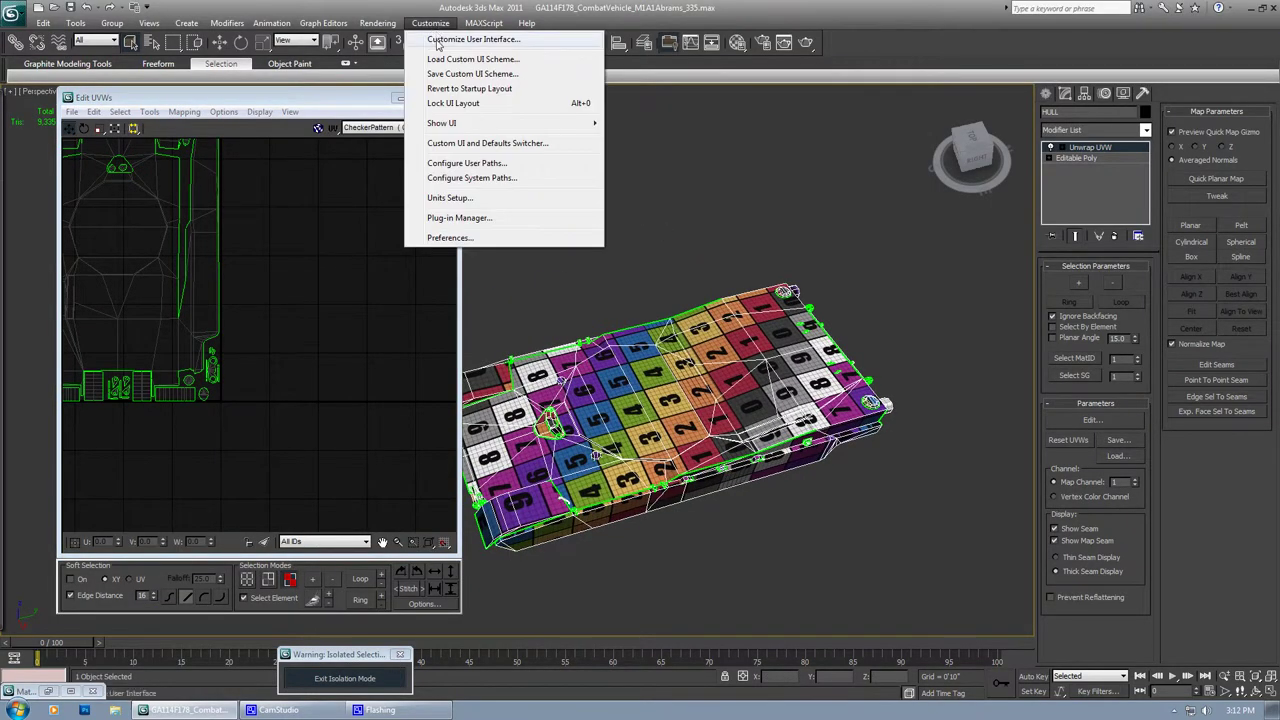
pyautogui.click(440, 40)
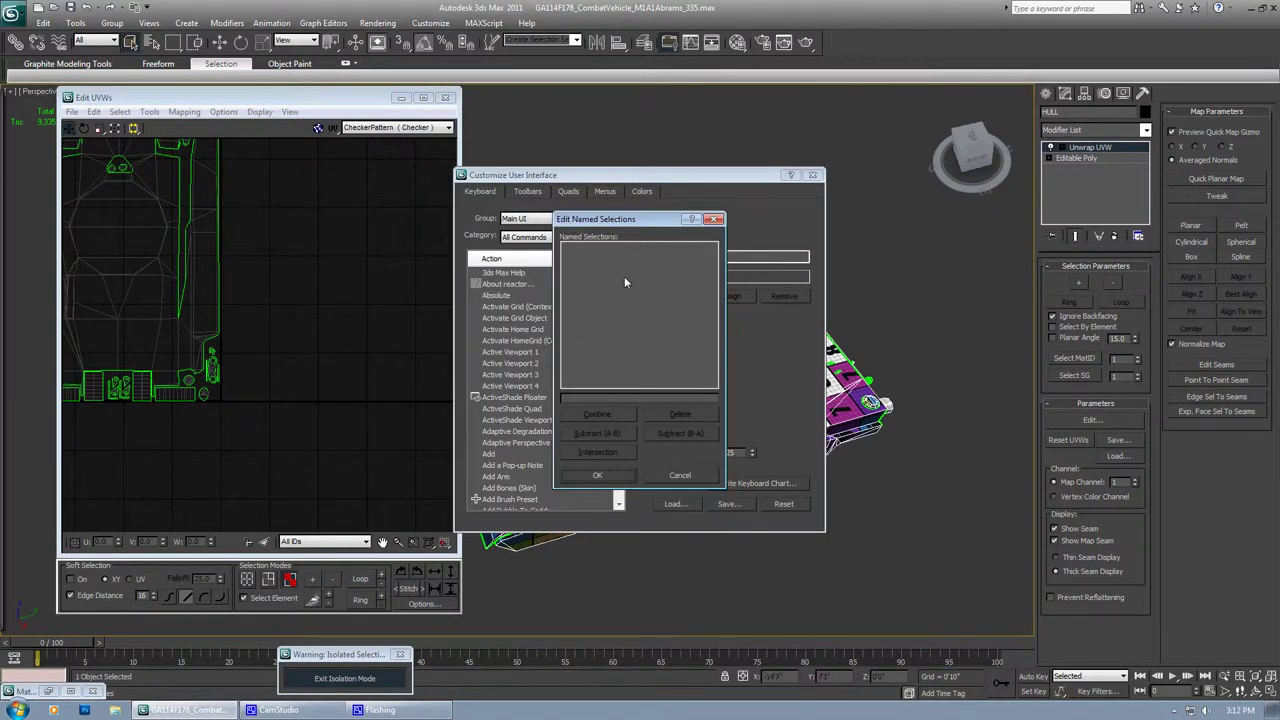
pyautogui.moveTo(614, 224); pyautogui.dragTo(300, 348)
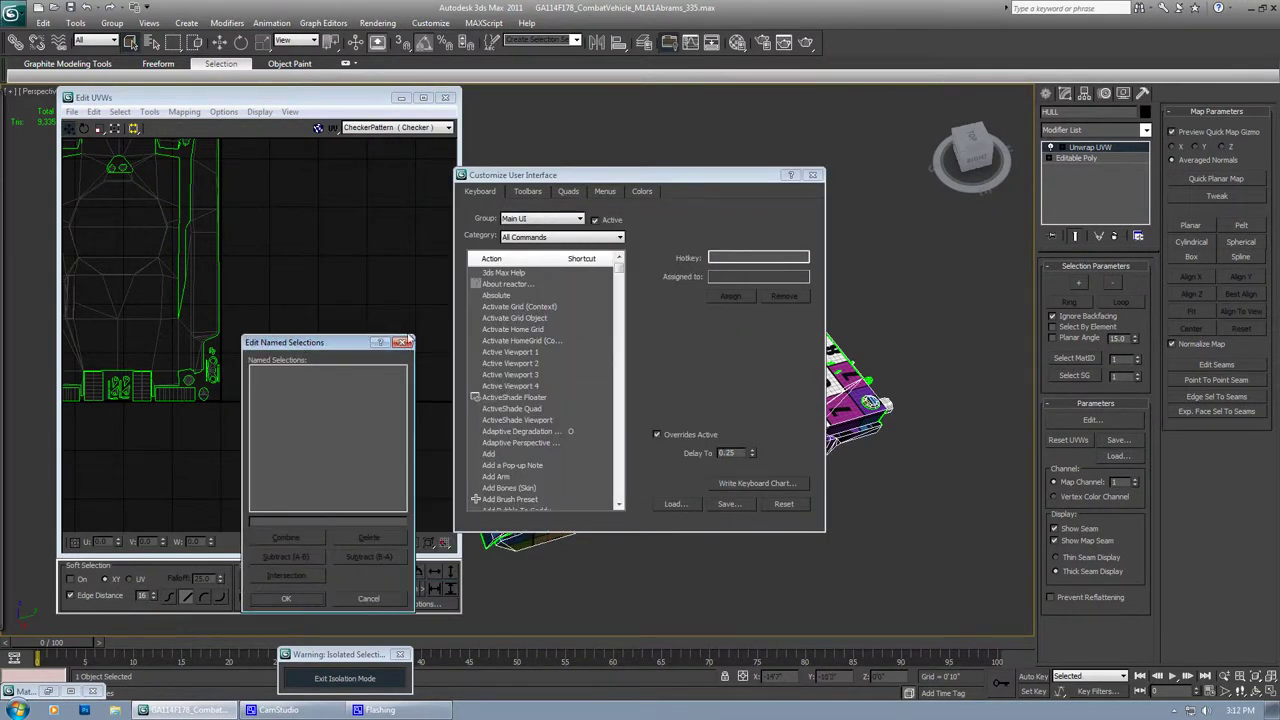
pyautogui.click(401, 342)
pyautogui.click(544, 219)
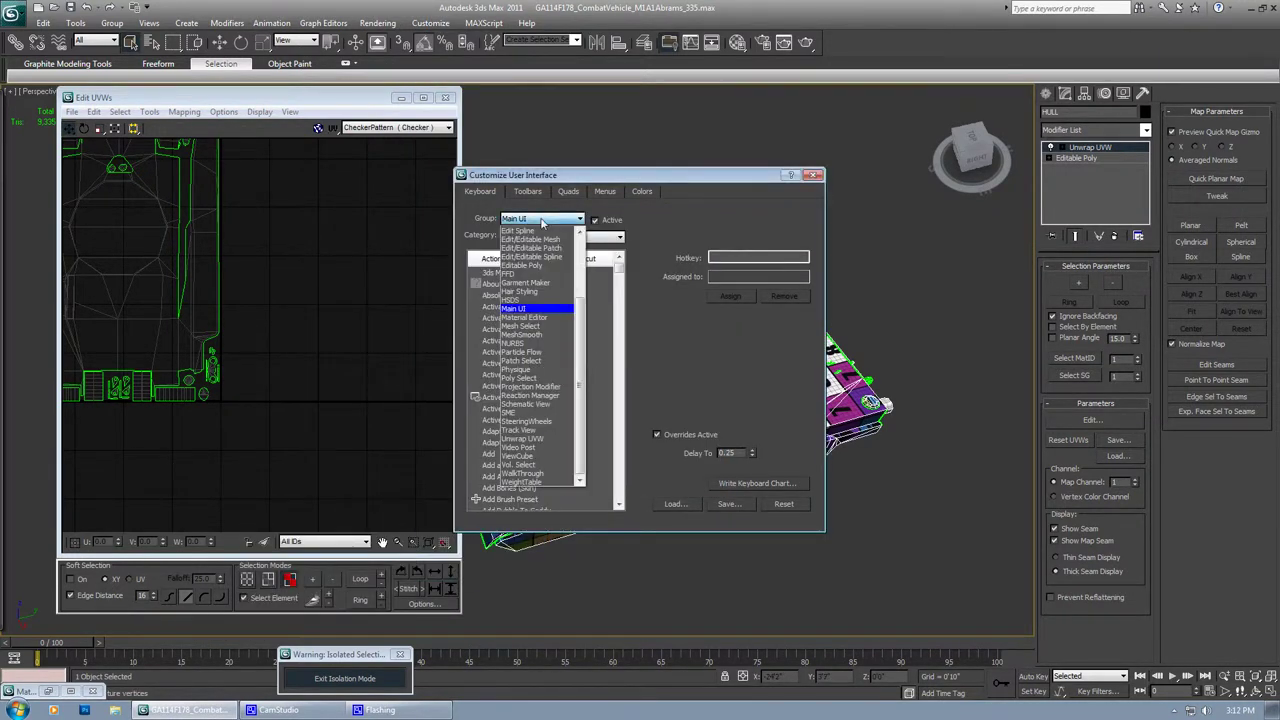
pyautogui.click(530, 439)
# Look up the TV Element Mode shortcut and view the shortcut file save dialog without saving
pyautogui.click(511, 454)
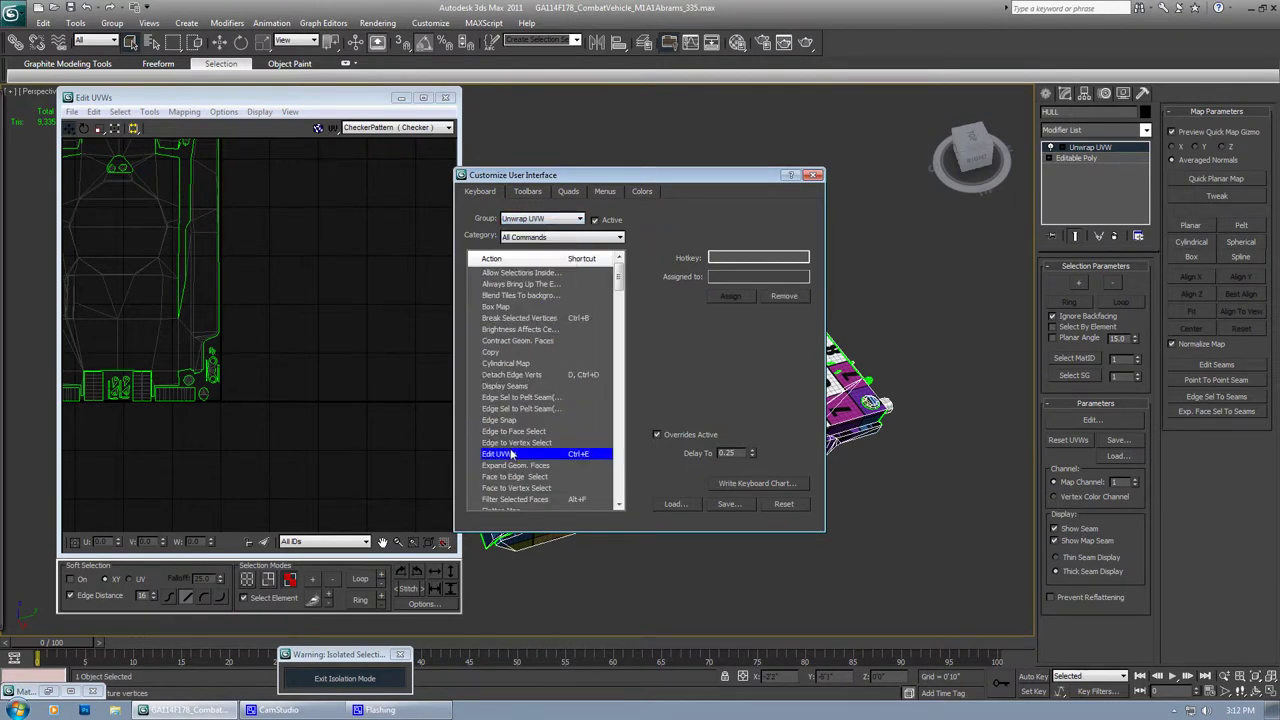
pyautogui.press('t')
pyautogui.press('v')
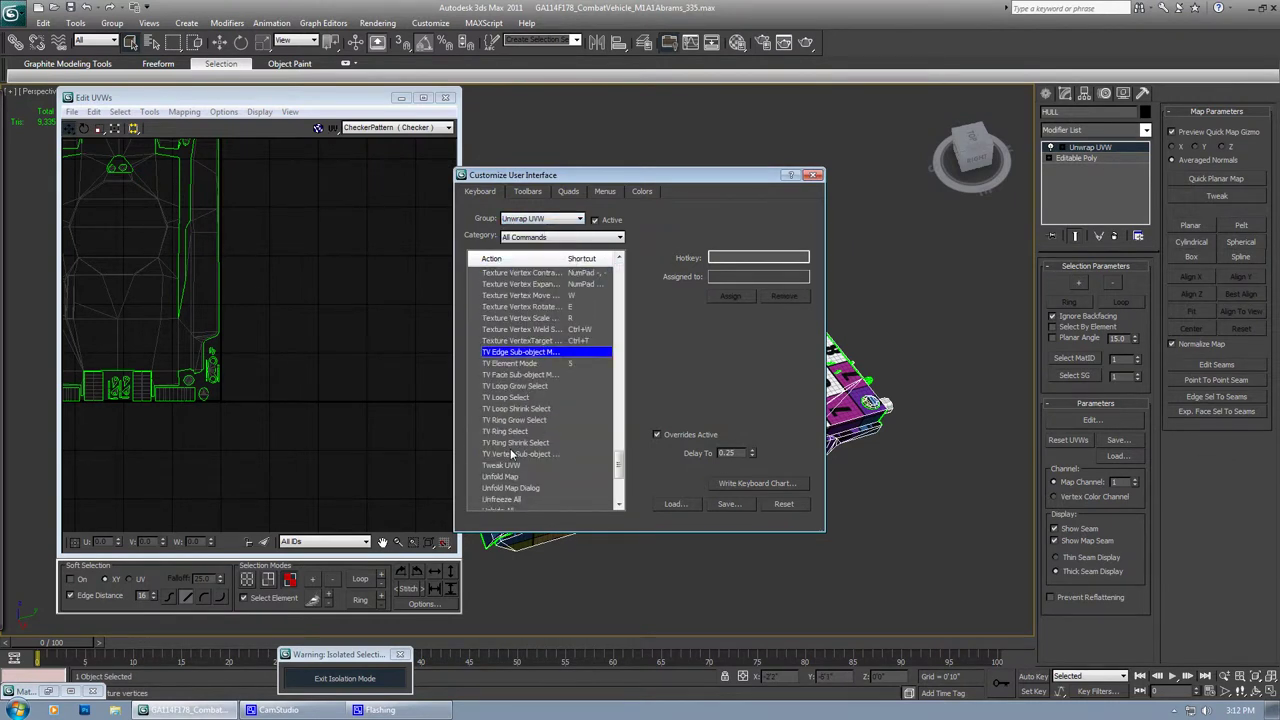
pyautogui.click(515, 366)
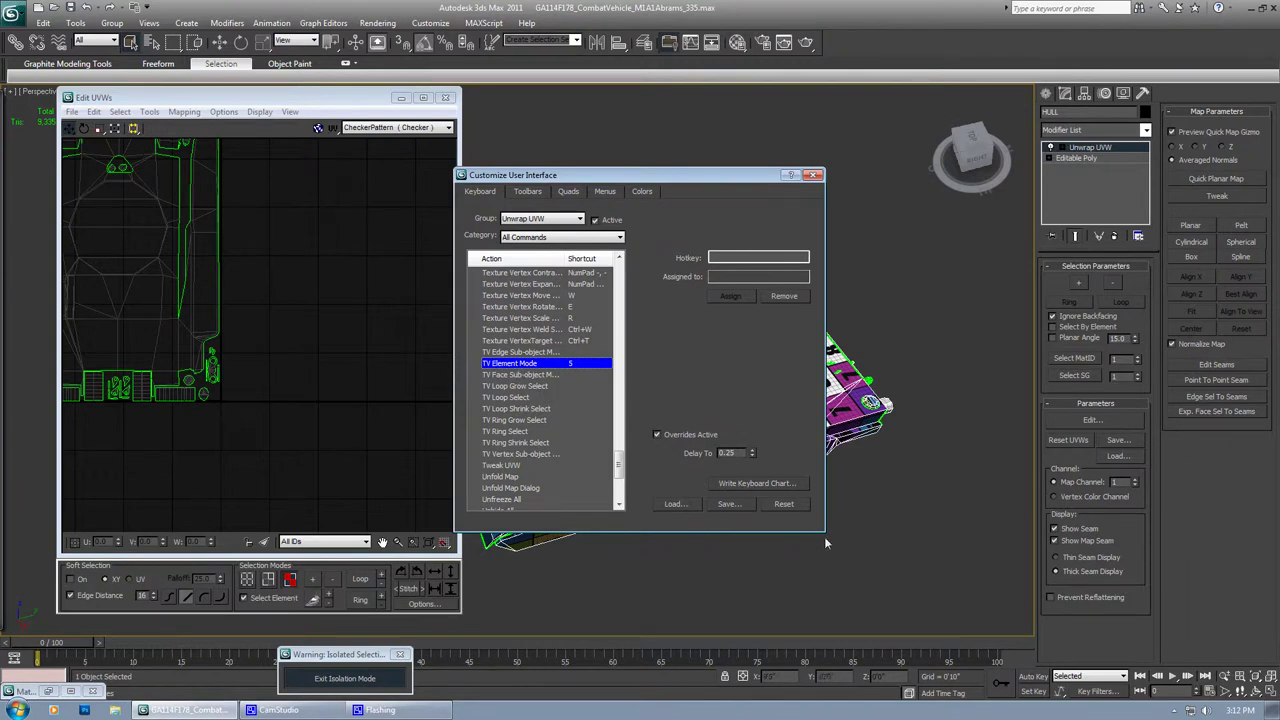
pyautogui.click(728, 505)
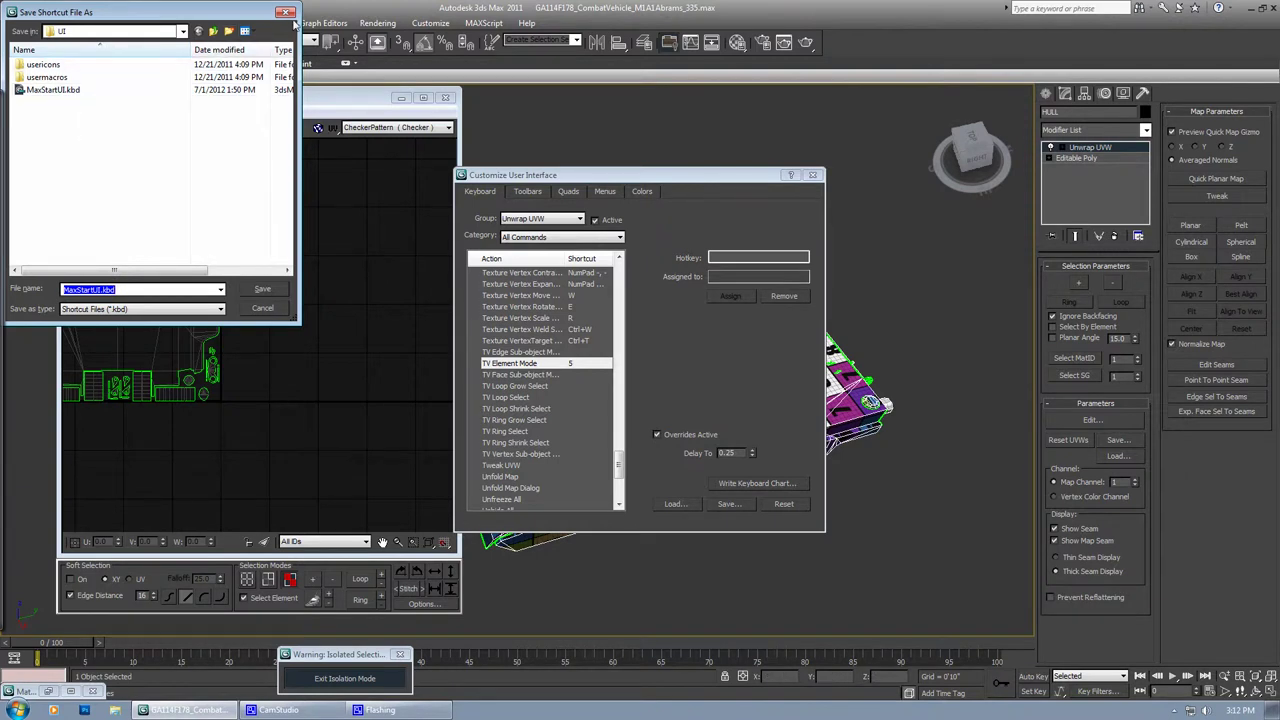
pyautogui.click(287, 13)
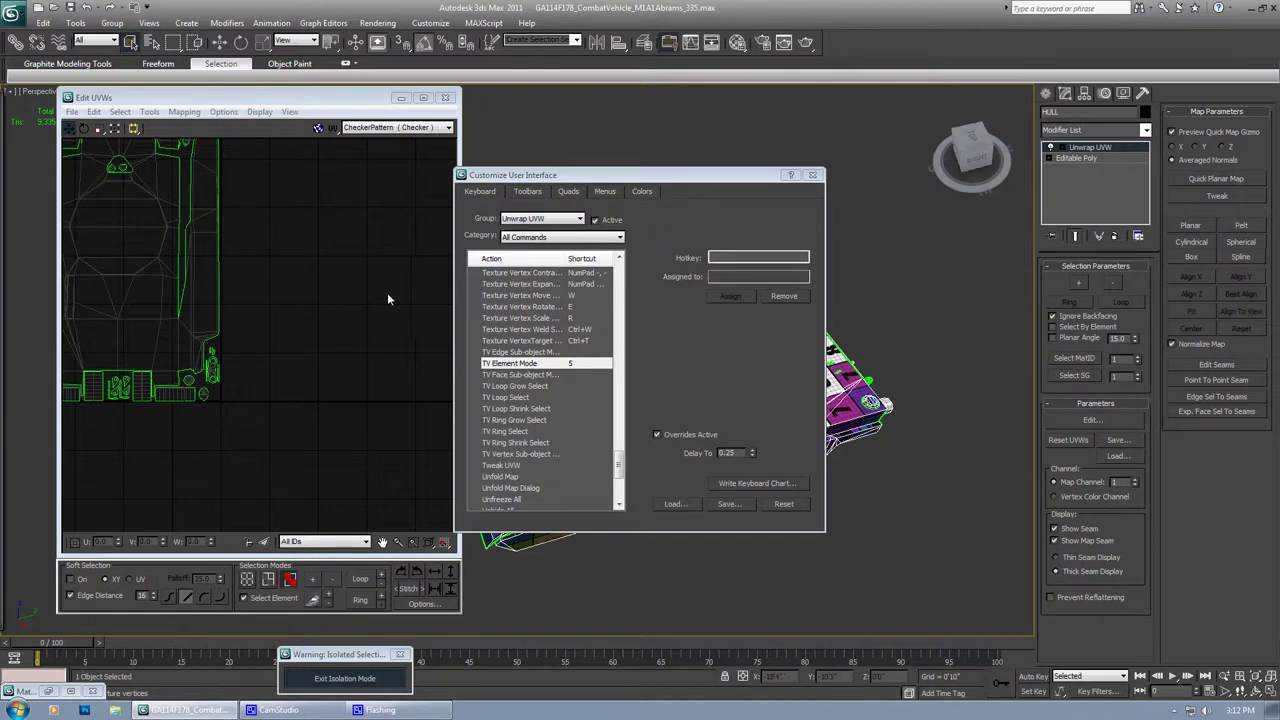
# Examine the arrangement of the hull's UV shells in the UV editor, from the full layout to the top shell
pyautogui.scroll(-5, 388, 299)
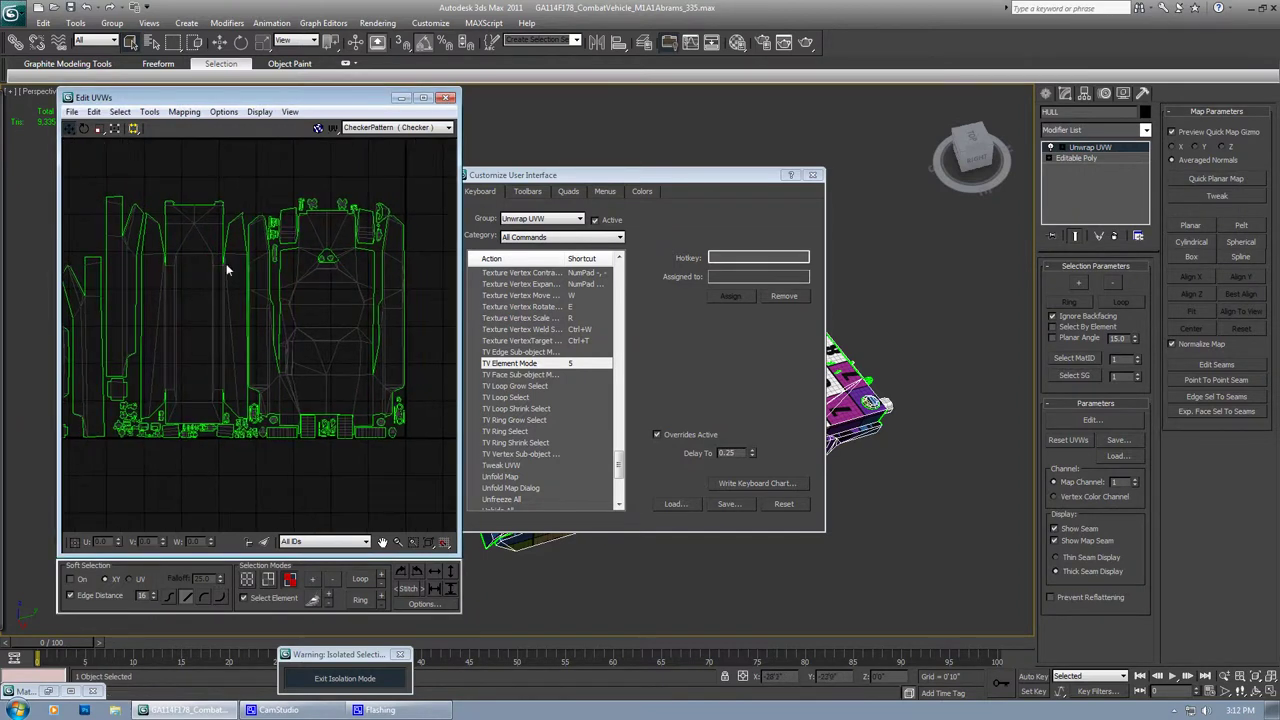
pyautogui.moveTo(227, 269); pyautogui.dragTo(342, 286, button='middle')
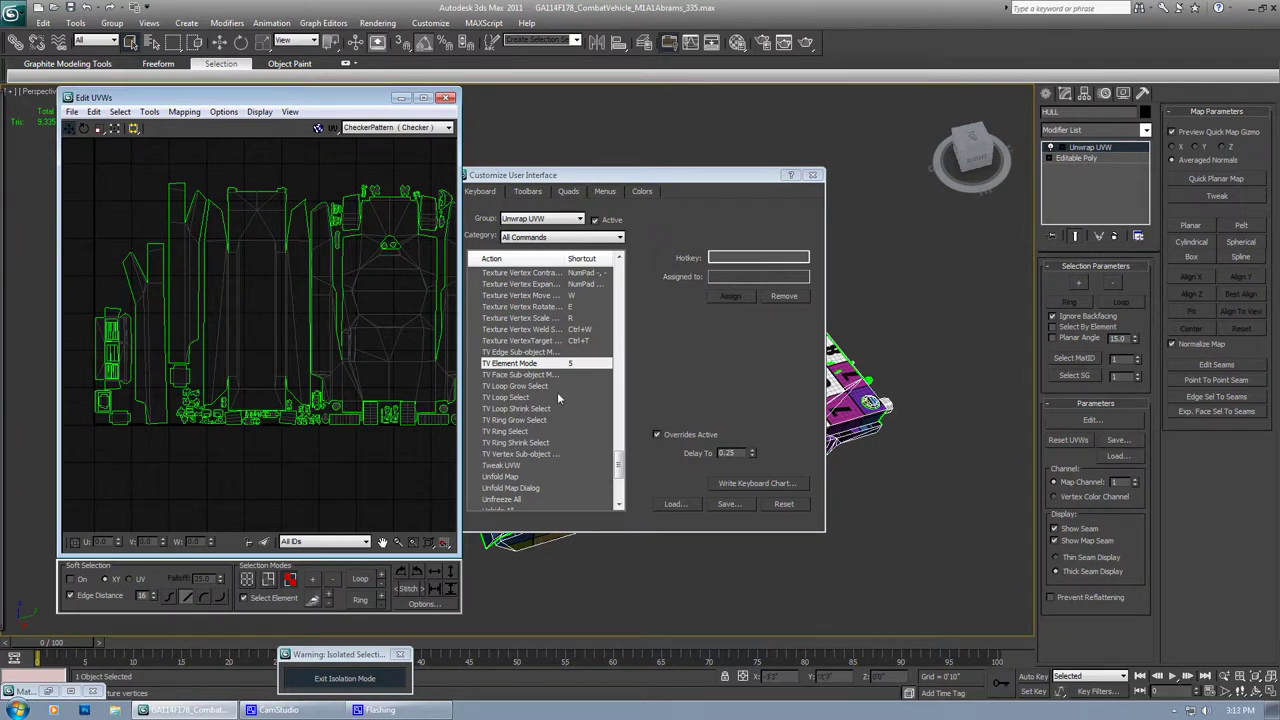
pyautogui.moveTo(378, 438); pyautogui.dragTo(330, 447, button='middle')
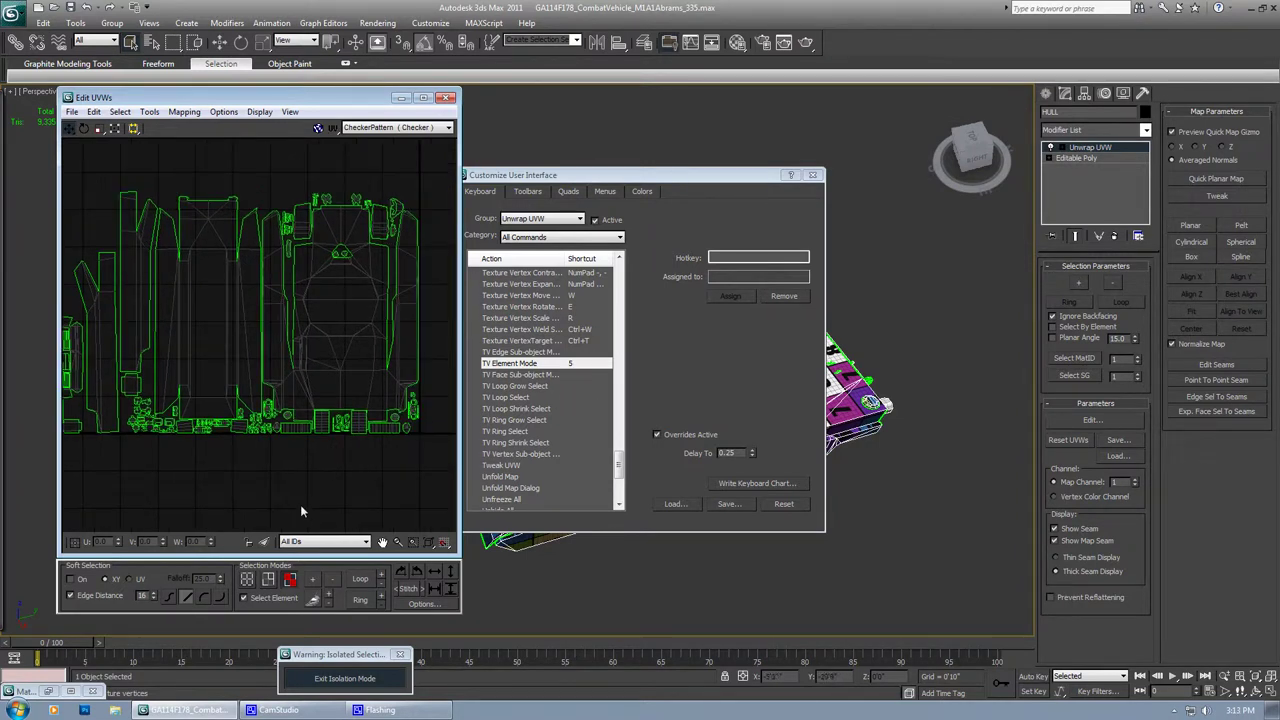
pyautogui.moveTo(424, 432); pyautogui.dragTo(363, 439, button='middle')
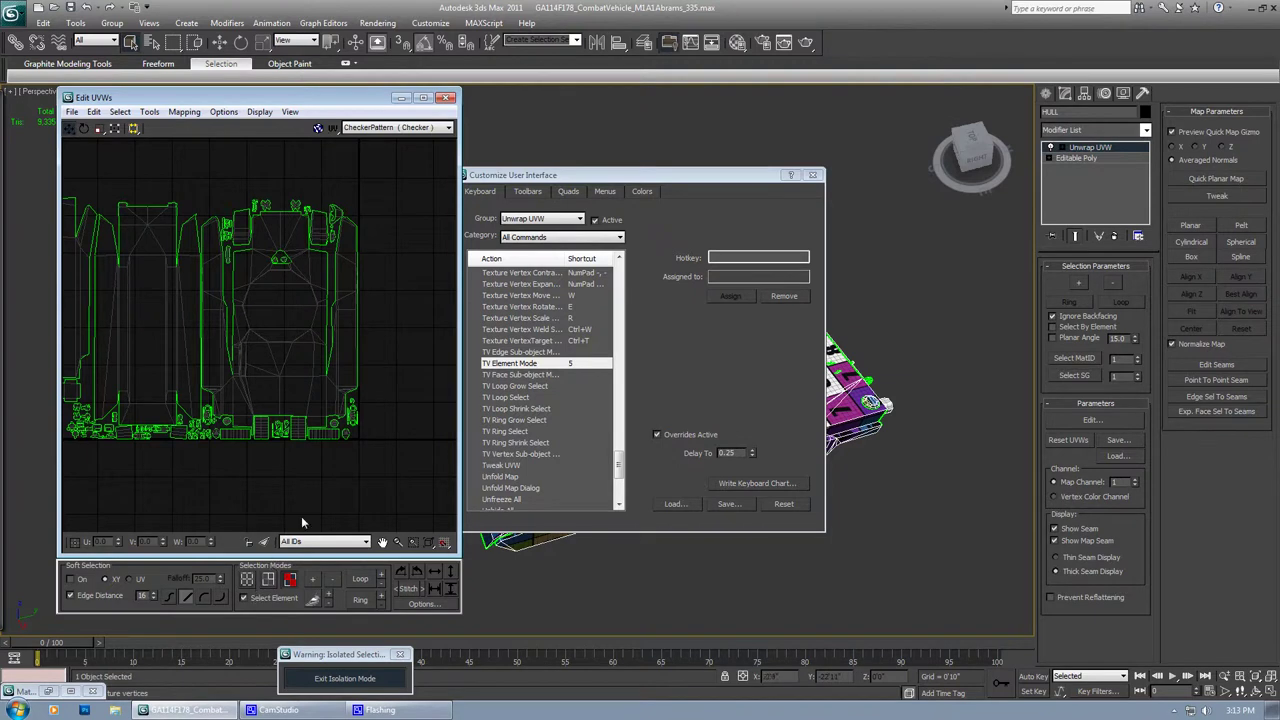
pyautogui.scroll(2, 345, 475)
pyautogui.scroll(1, 355, 420)
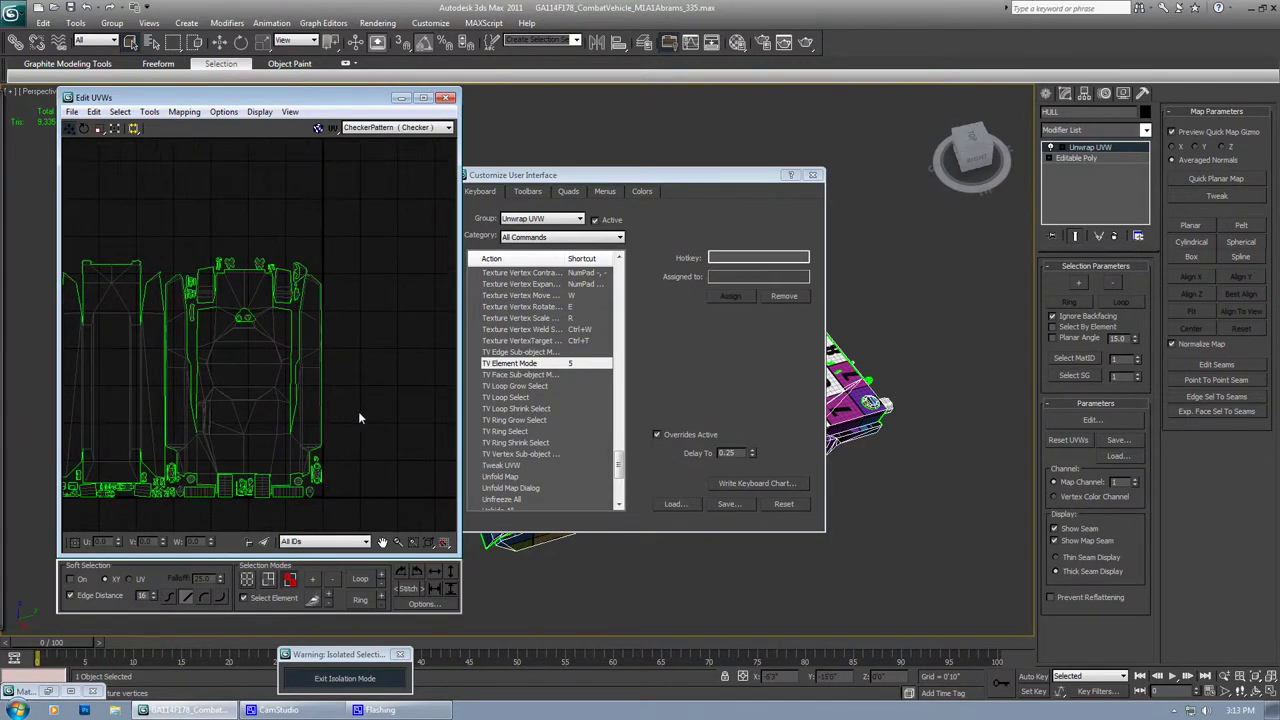
pyautogui.scroll(1, 345, 415)
pyautogui.scroll(1, 340, 419)
# Look up the Stitch and Stitch Dialog shortcuts in the Unwrap UVW action list
pyautogui.click(538, 352)
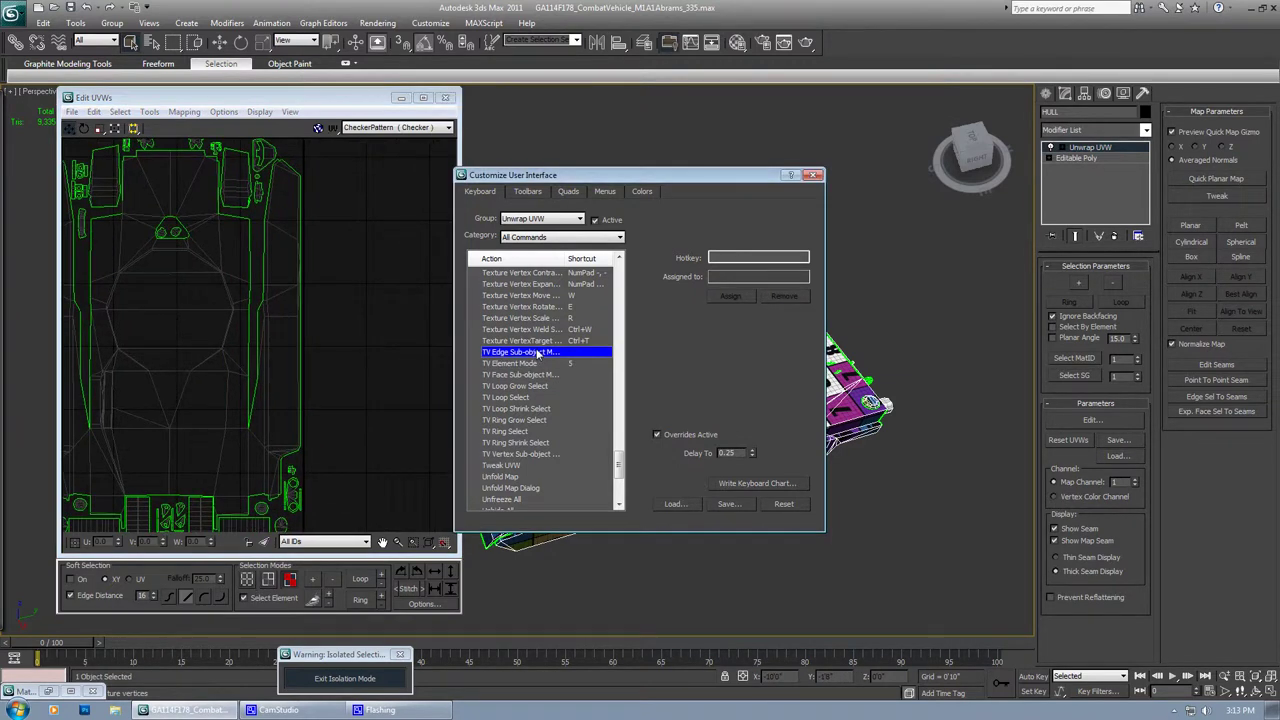
pyautogui.press('s')
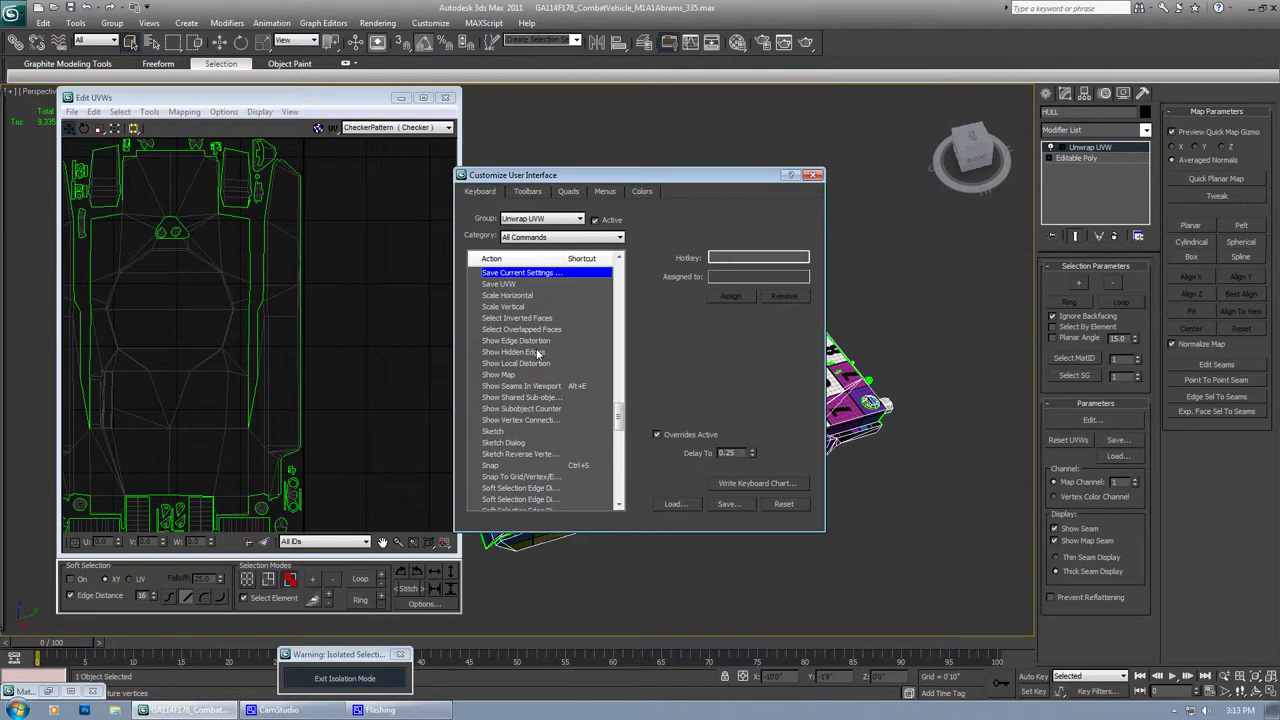
pyautogui.press('s')
pyautogui.press('s')
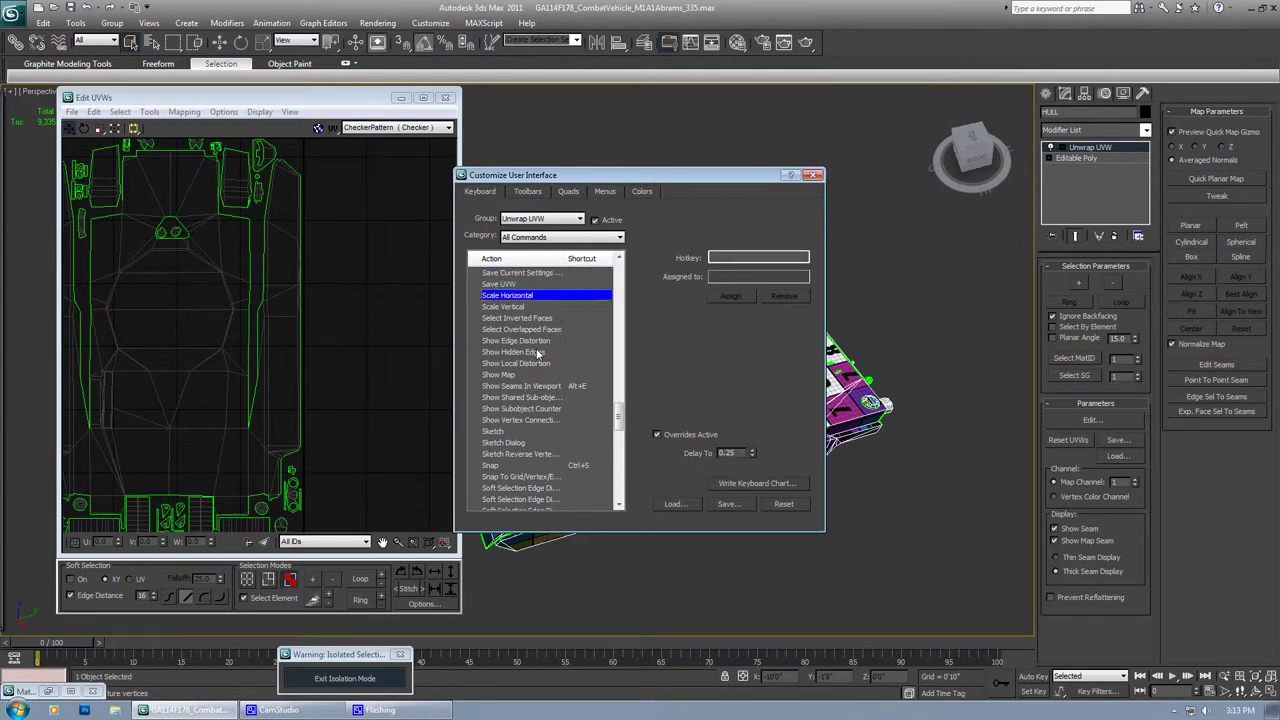
pyautogui.click(505, 432)
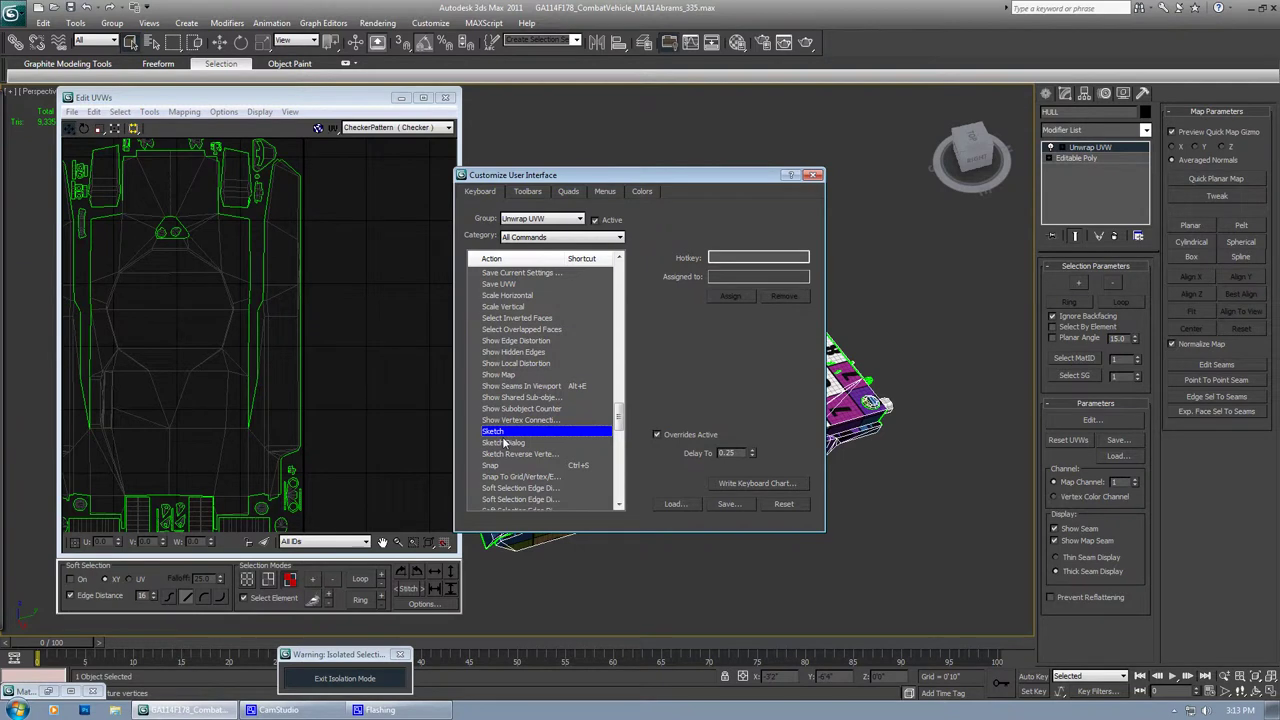
pyautogui.click(508, 444)
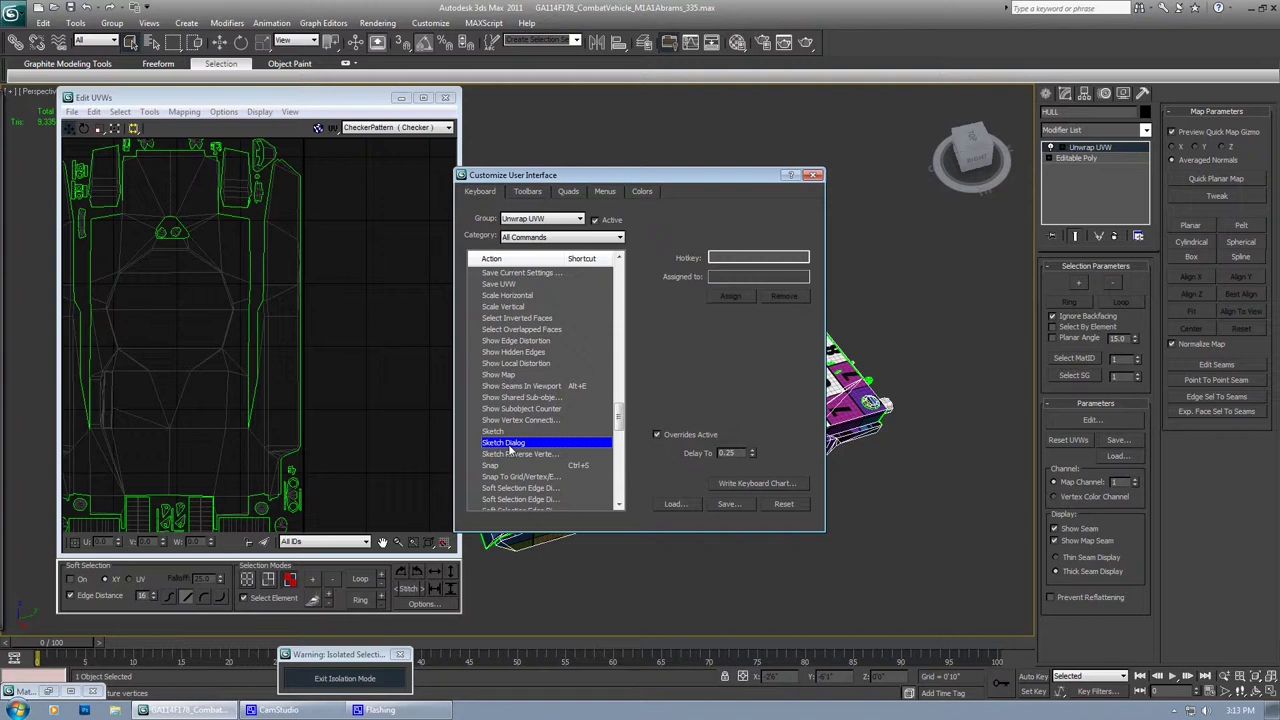
pyautogui.scroll(-5, 510, 450)
pyautogui.click(507, 443)
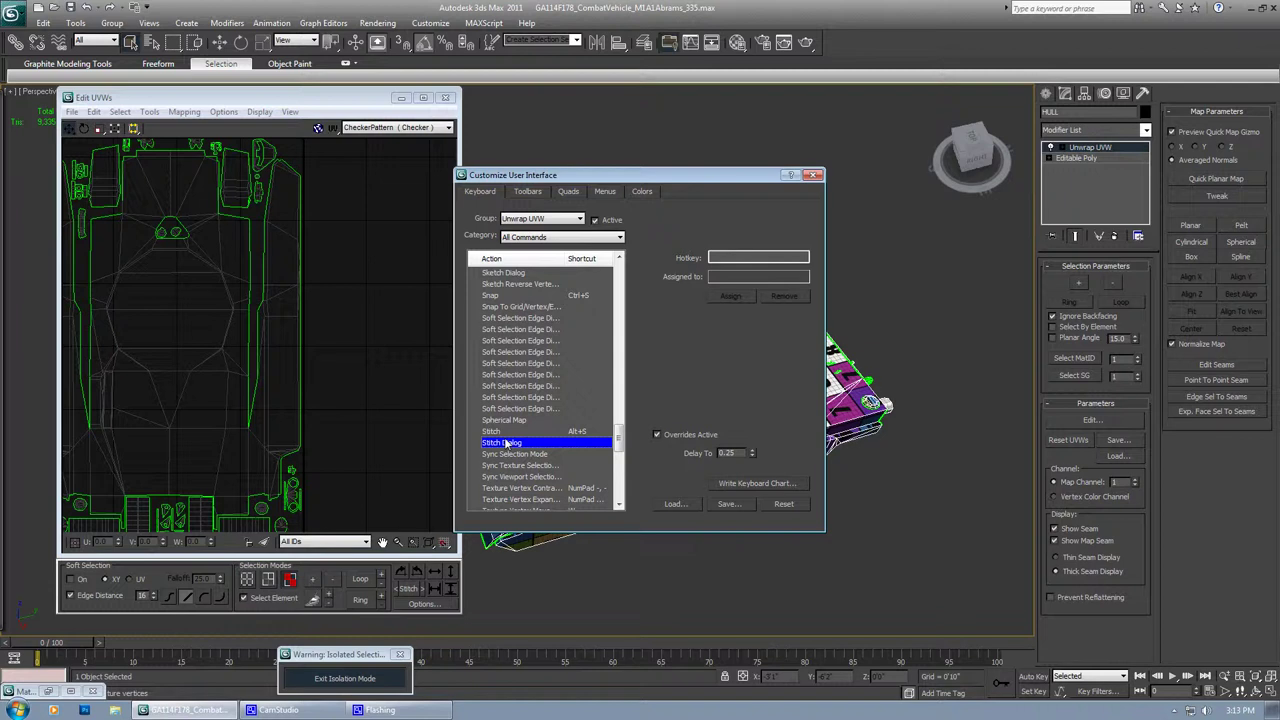
pyautogui.click(509, 432)
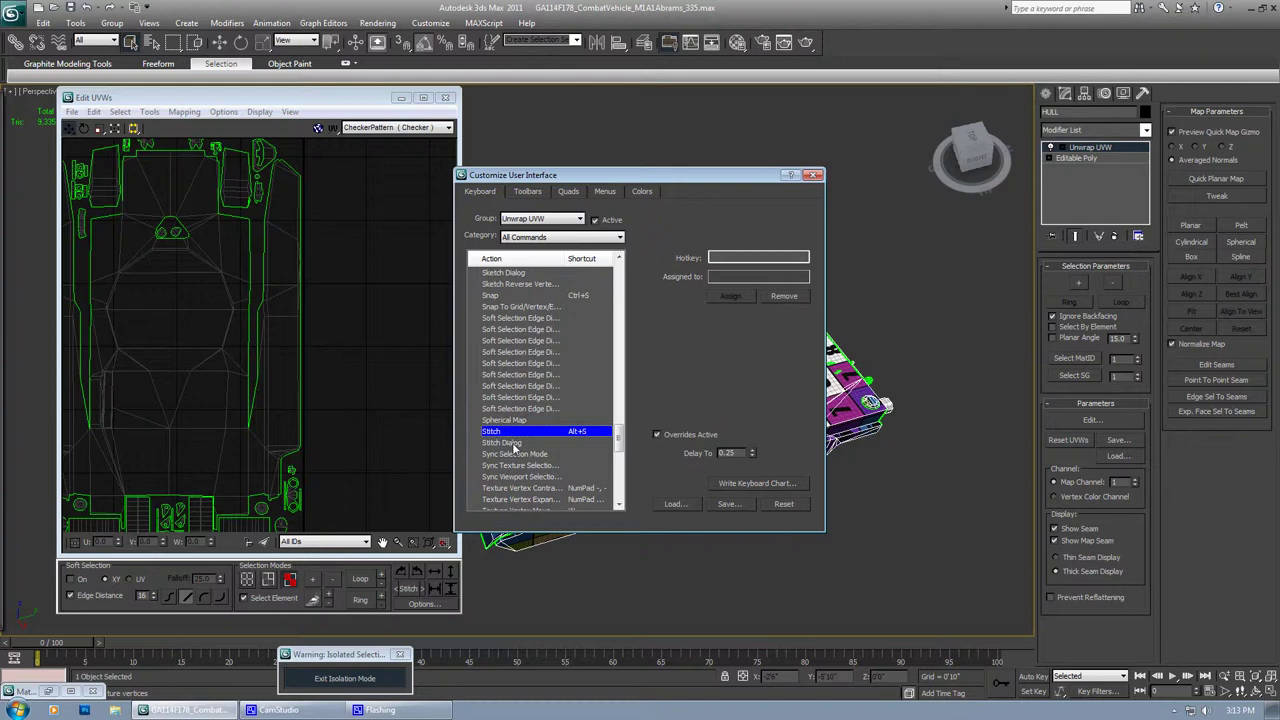
pyautogui.click(505, 442)
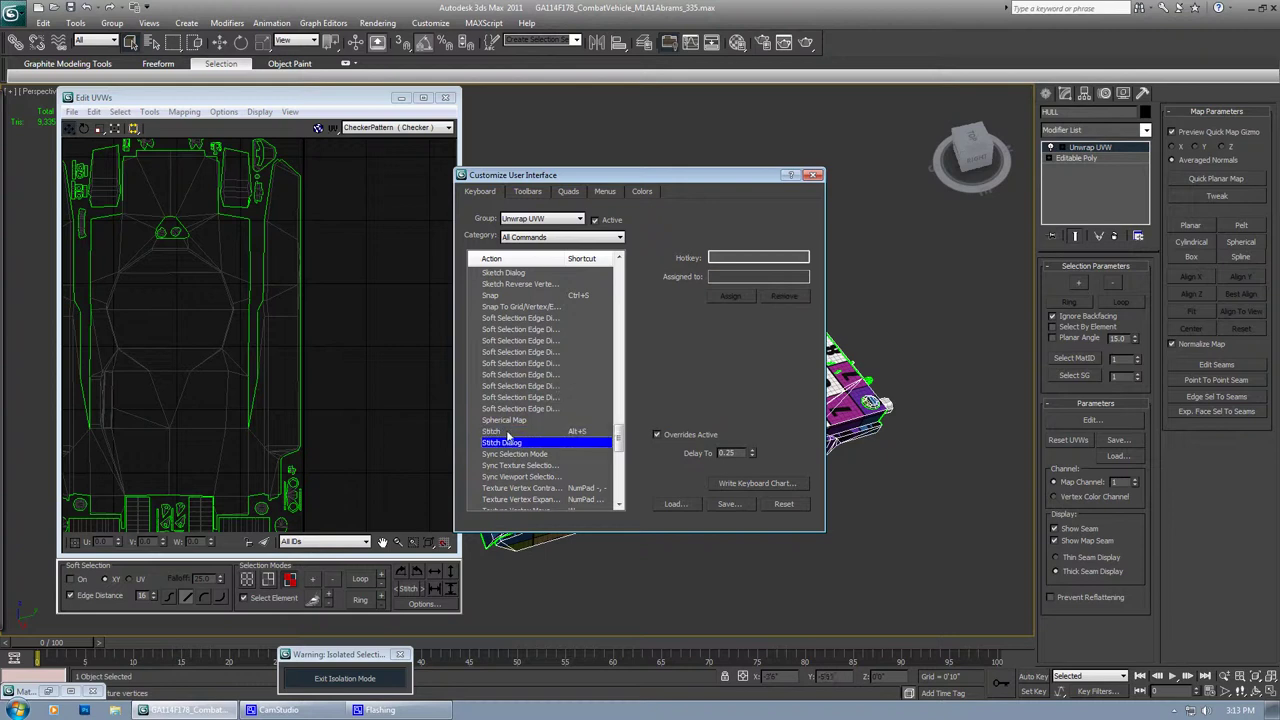
pyautogui.click(508, 431)
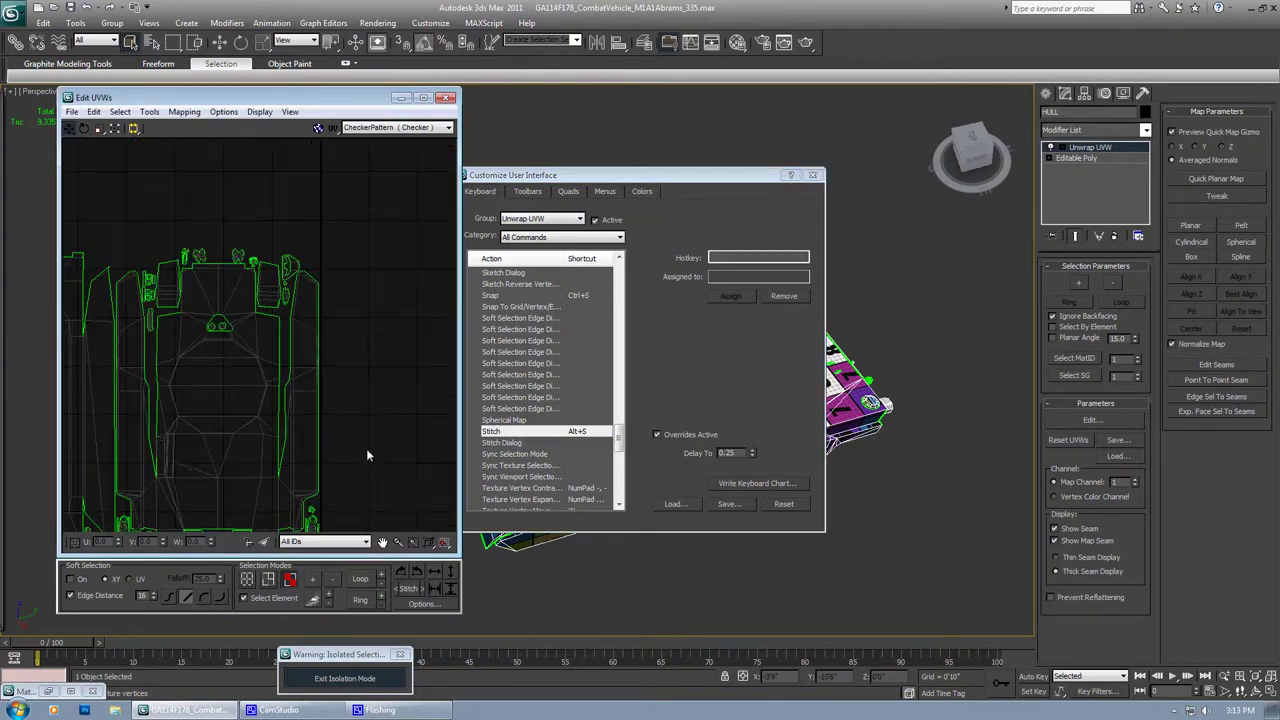
# Look up the shortcut for Break Selected Vertices and close the user interface customization
pyautogui.click(512, 366)
pyautogui.press('b')
pyautogui.press('r')
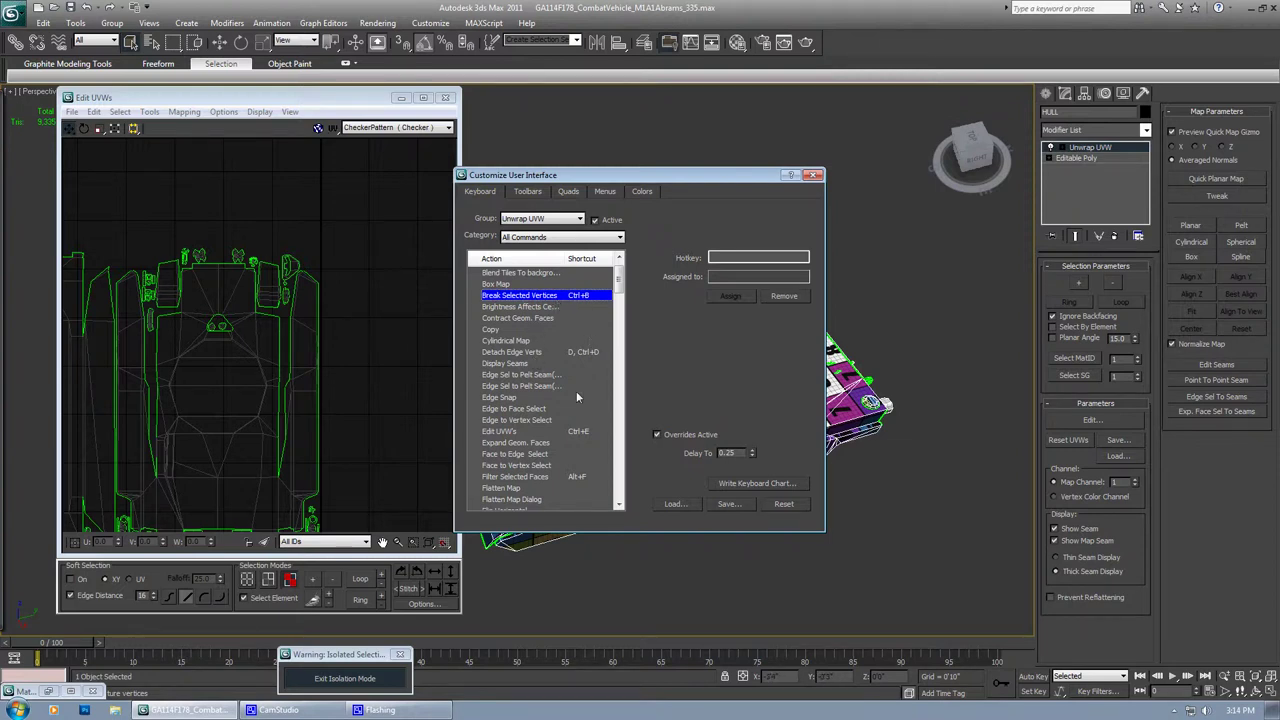
pyautogui.click(813, 177)
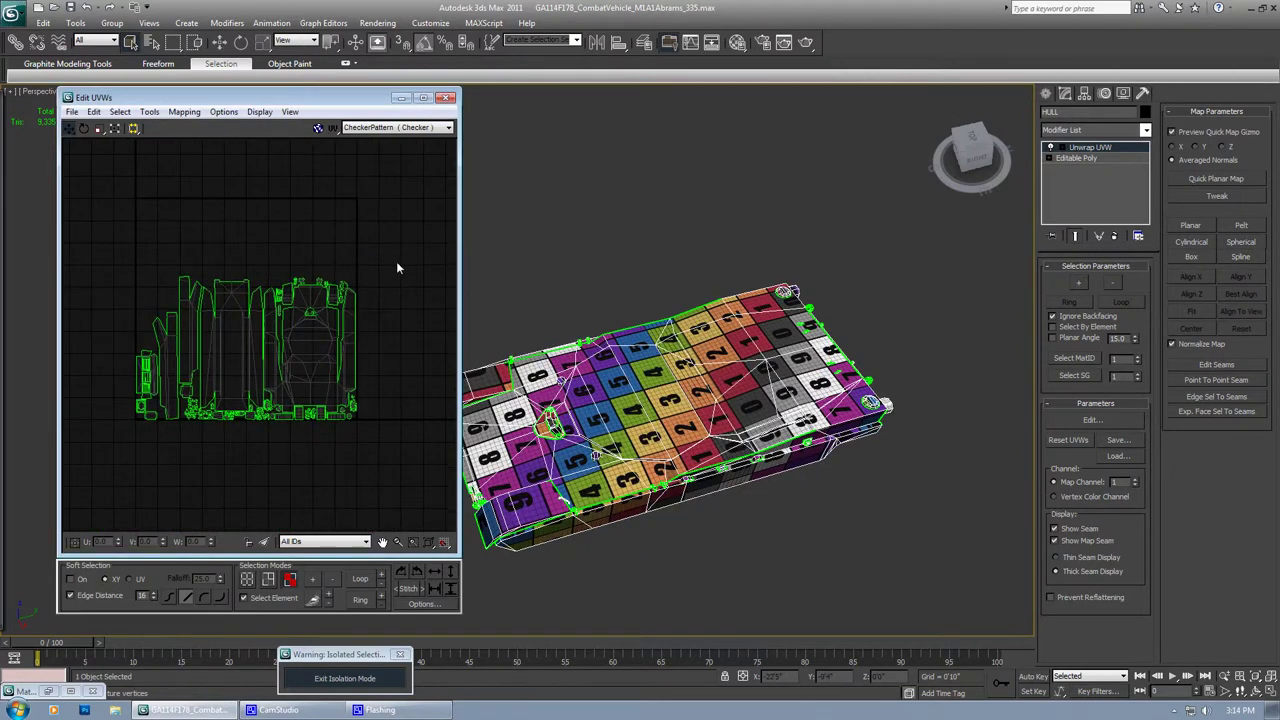
# Show the checker pattern behind the hull's UV shells in the UV editor and hide it again
pyautogui.scroll(5, 398, 262)
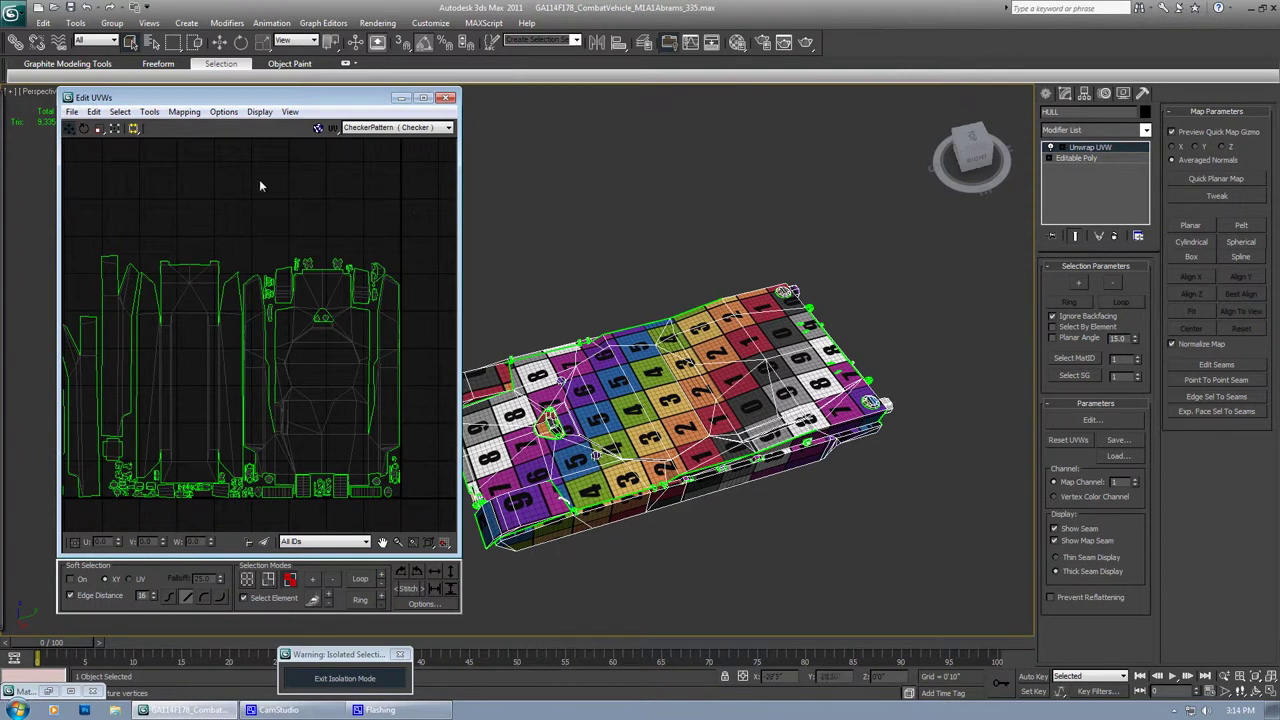
pyautogui.scroll(3, 370, 185)
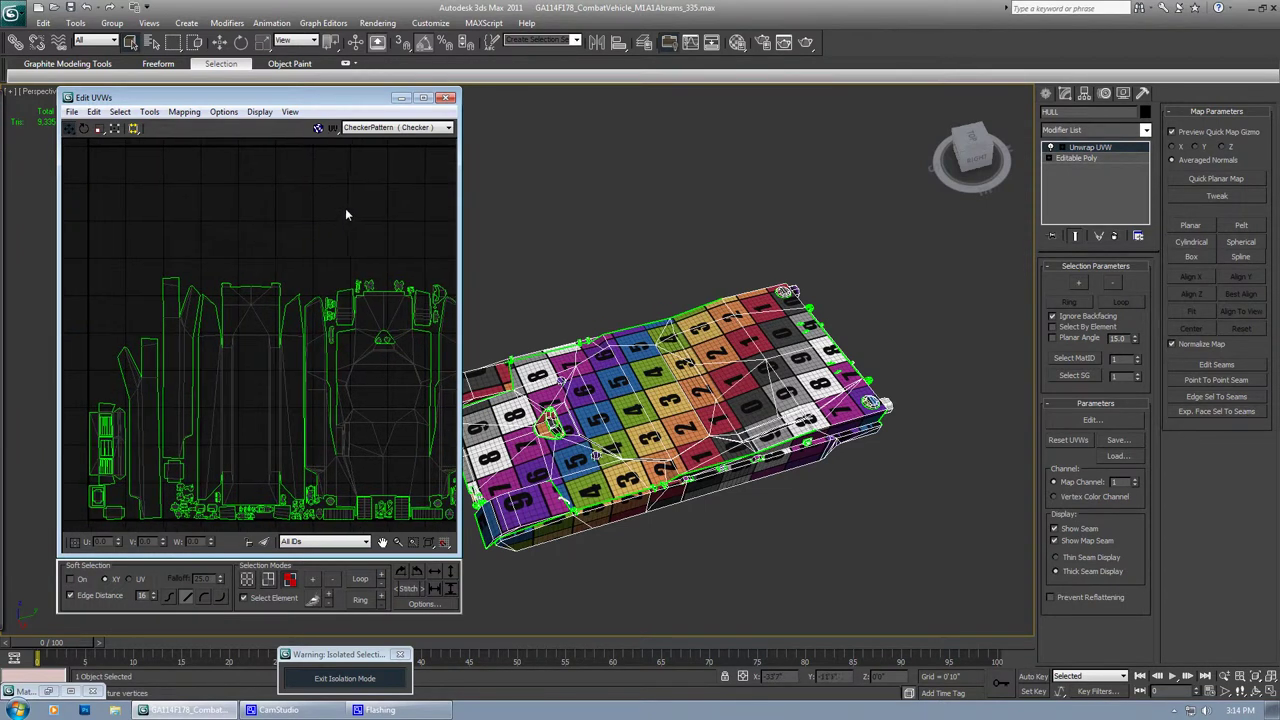
pyautogui.click(318, 128)
pyautogui.scroll(-3, 375, 275)
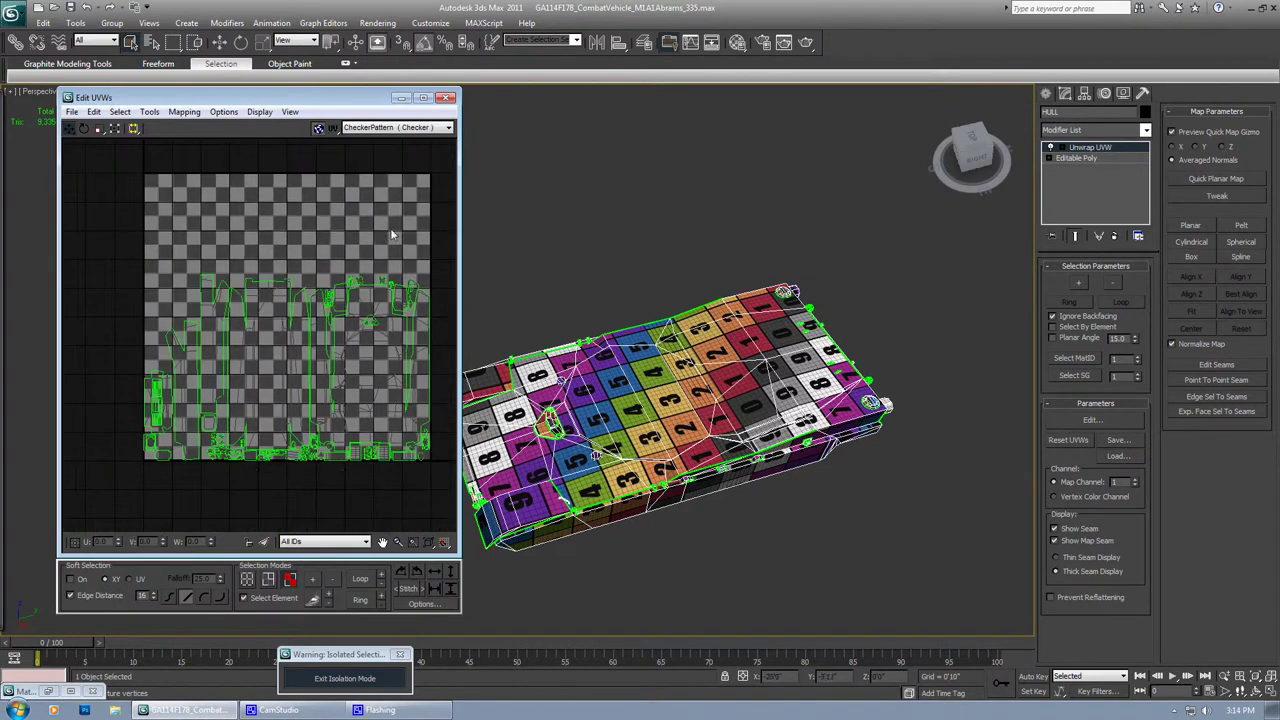
pyautogui.moveTo(285, 247); pyautogui.dragTo(262, 301, button='middle')
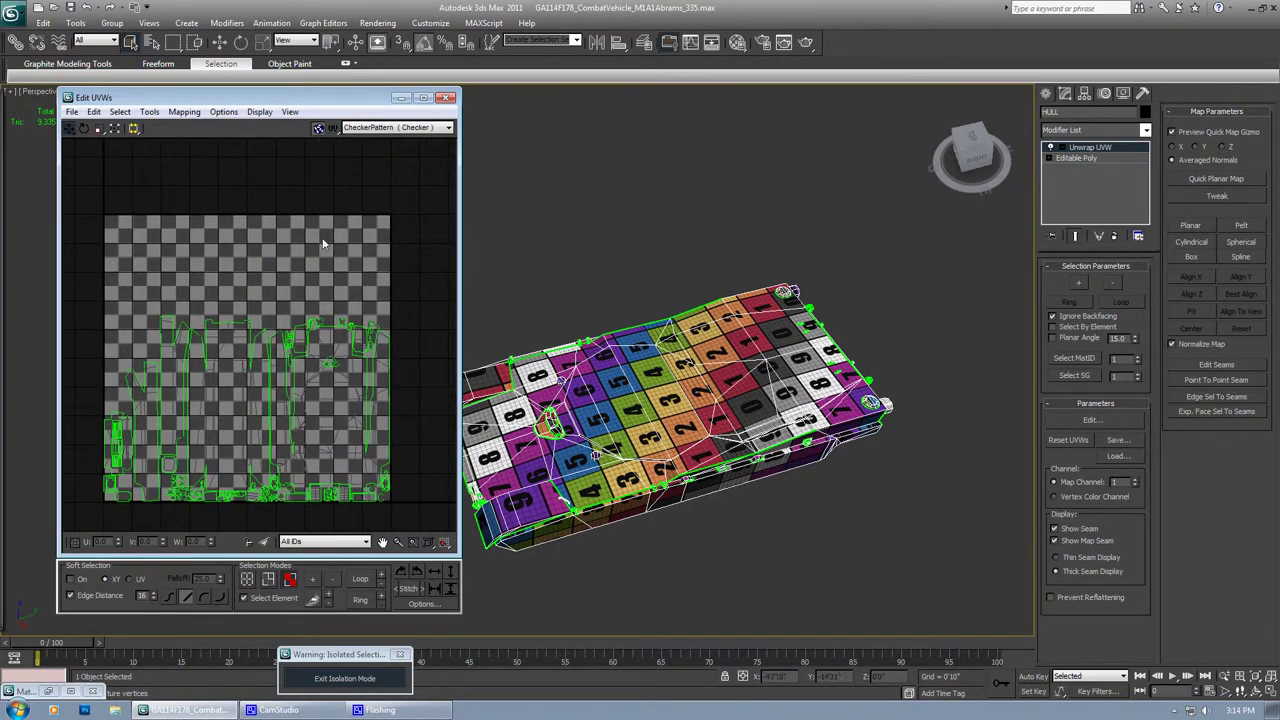
pyautogui.click(318, 128)
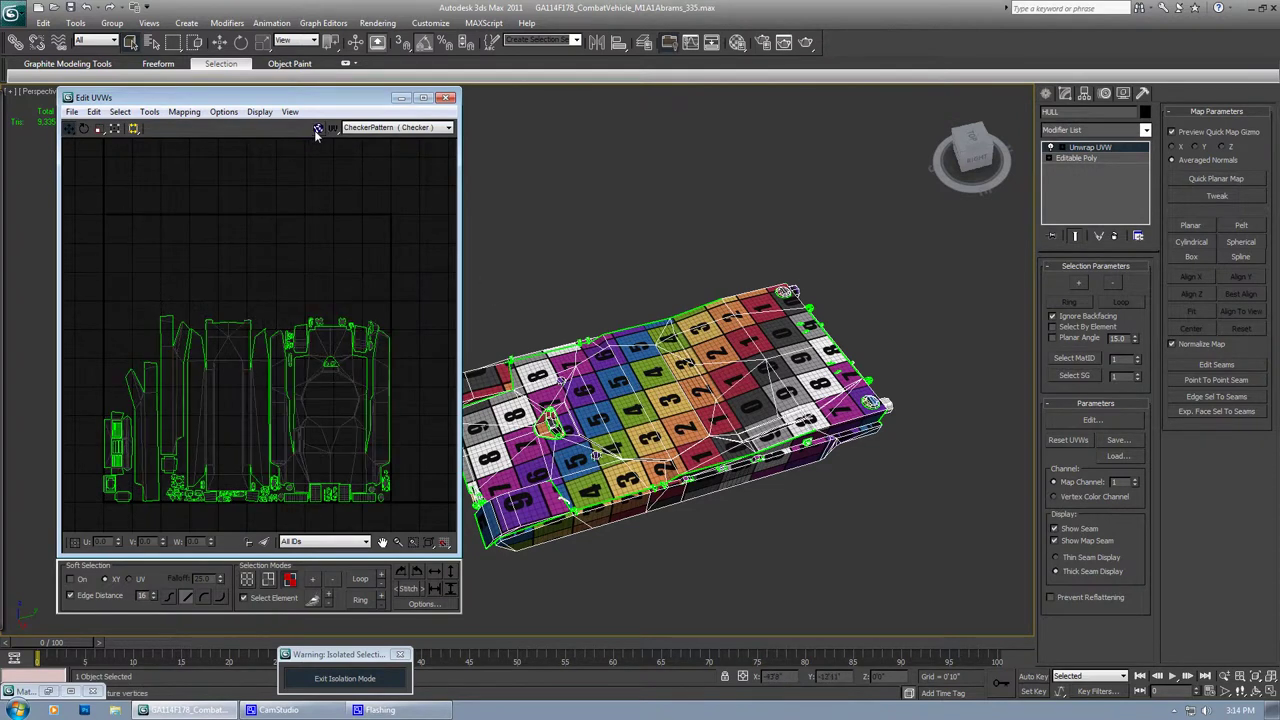
pyautogui.moveTo(321, 280); pyautogui.dragTo(314, 263, button='middle')
pyautogui.scroll(3, 315, 293)
pyautogui.scroll(2, 315, 292)
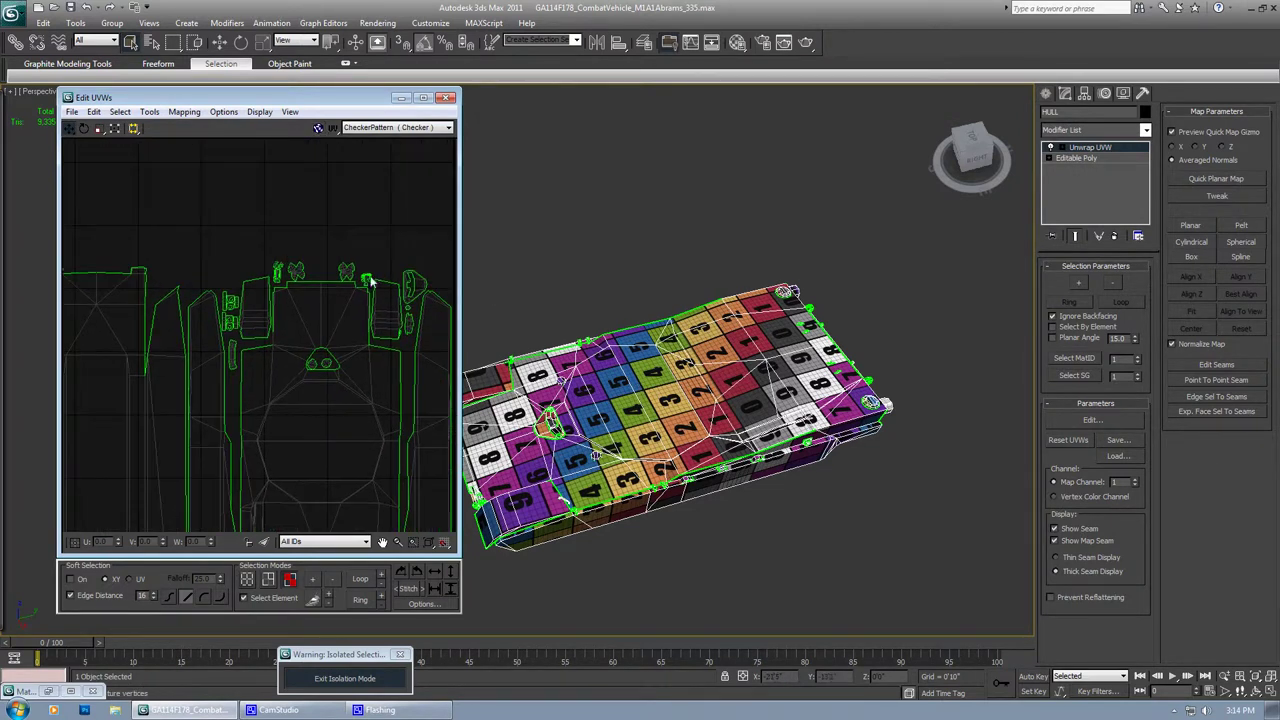
# Enlarge the UV editor to full screen, expand its bitmap options, and show the background map behind the shells
pyautogui.click(423, 98)
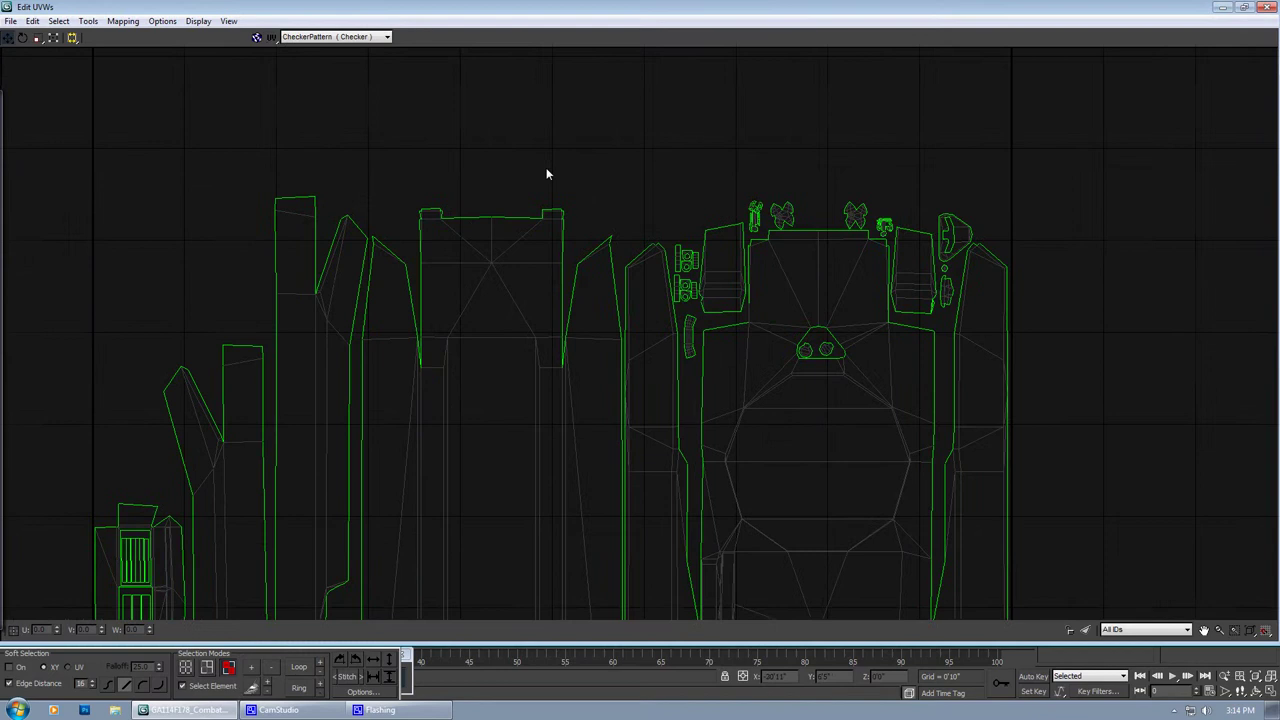
pyautogui.scroll(-3, 700, 230)
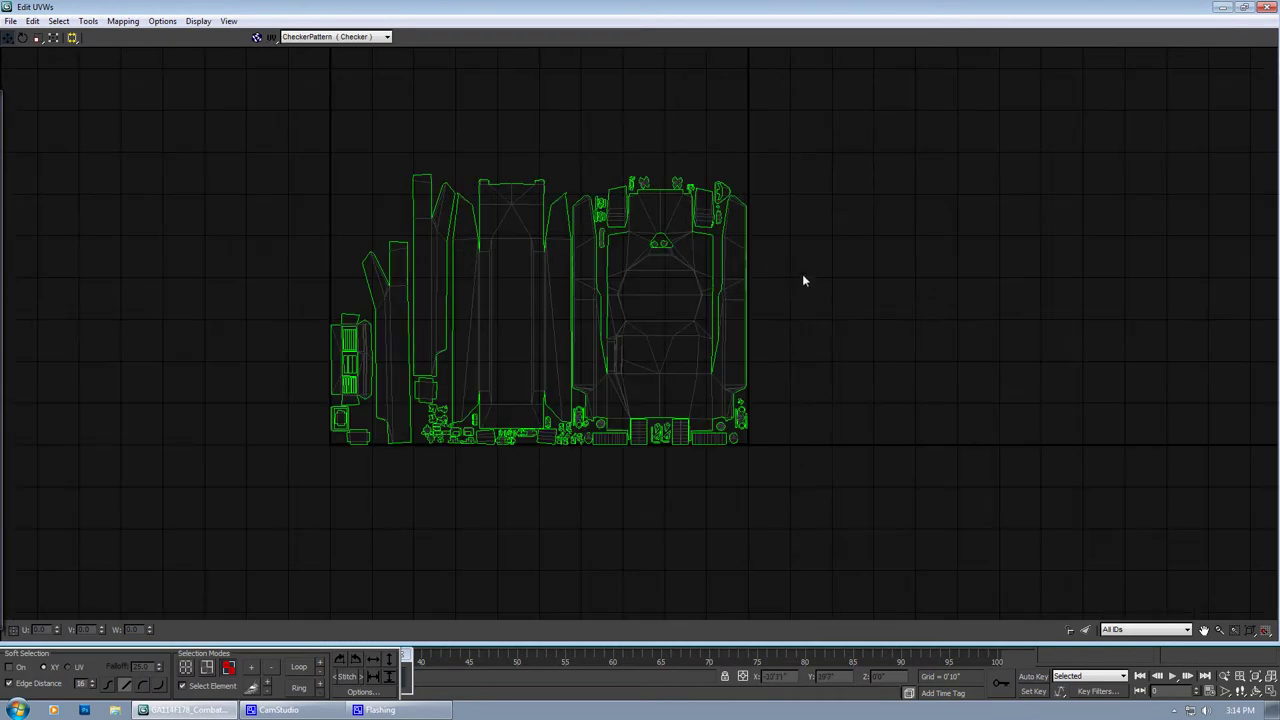
pyautogui.click(370, 692)
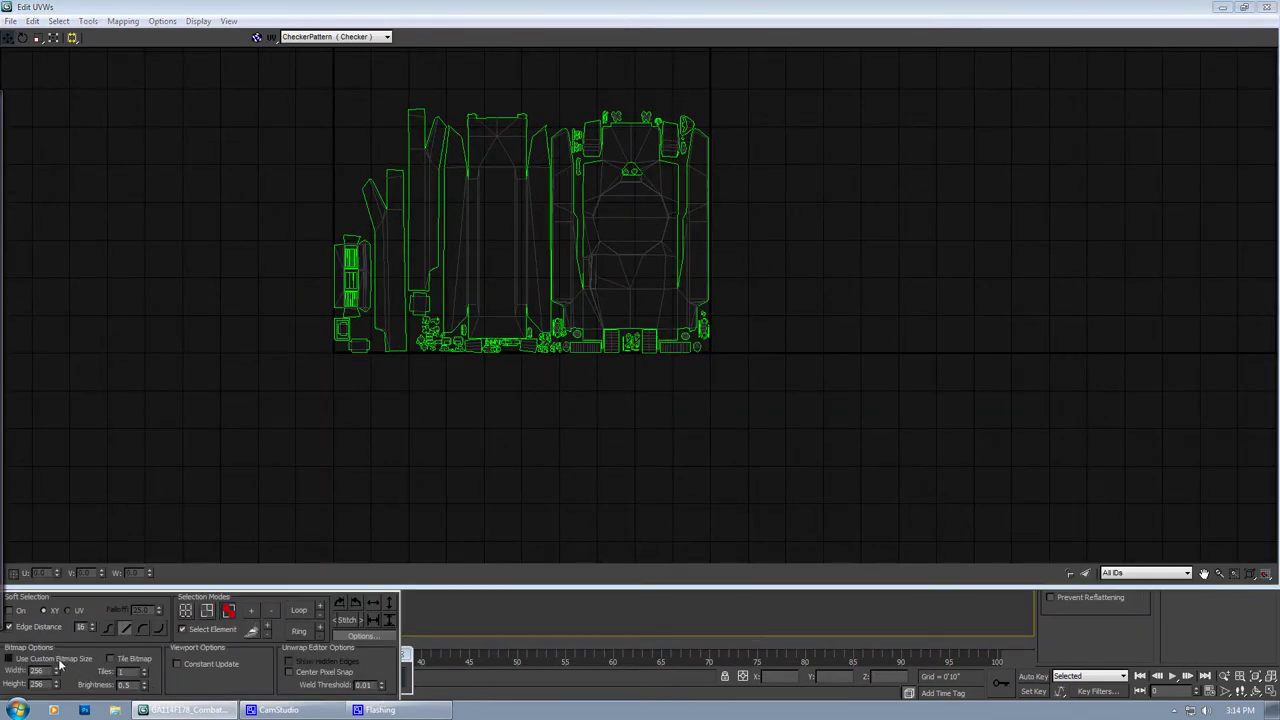
pyautogui.click(256, 37)
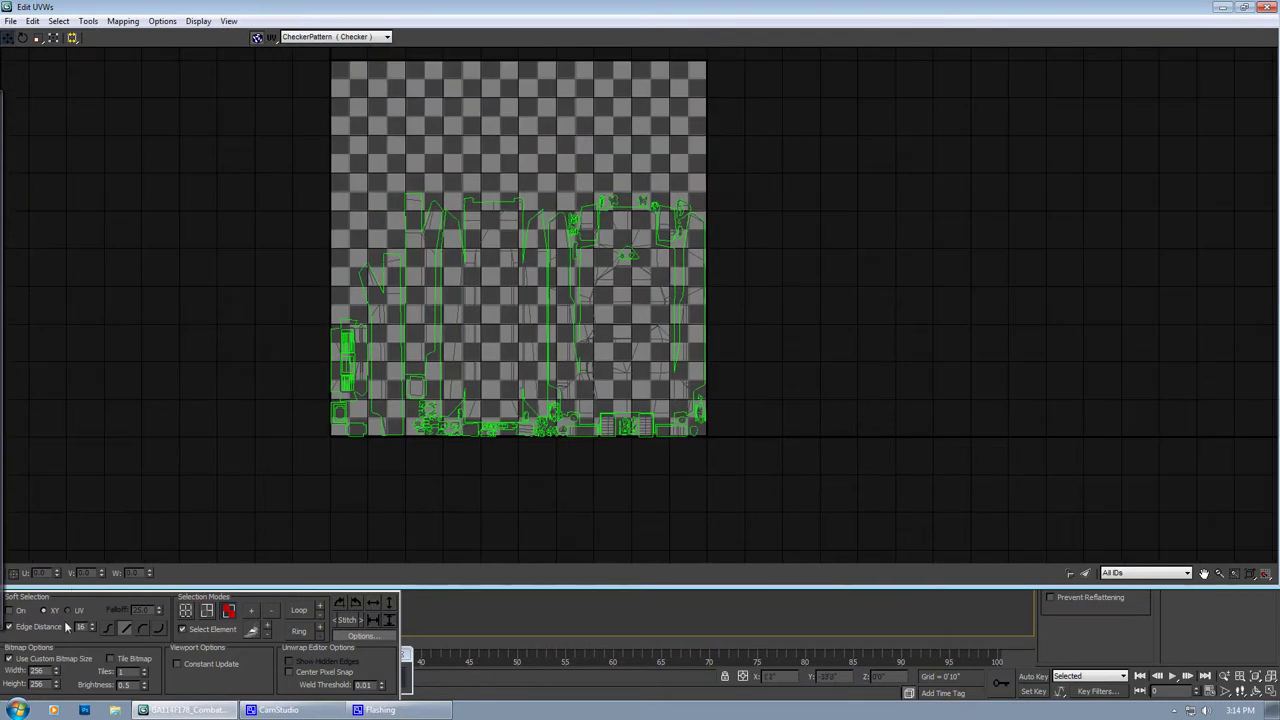
pyautogui.moveTo(384, 146); pyautogui.dragTo(376, 194, button='middle')
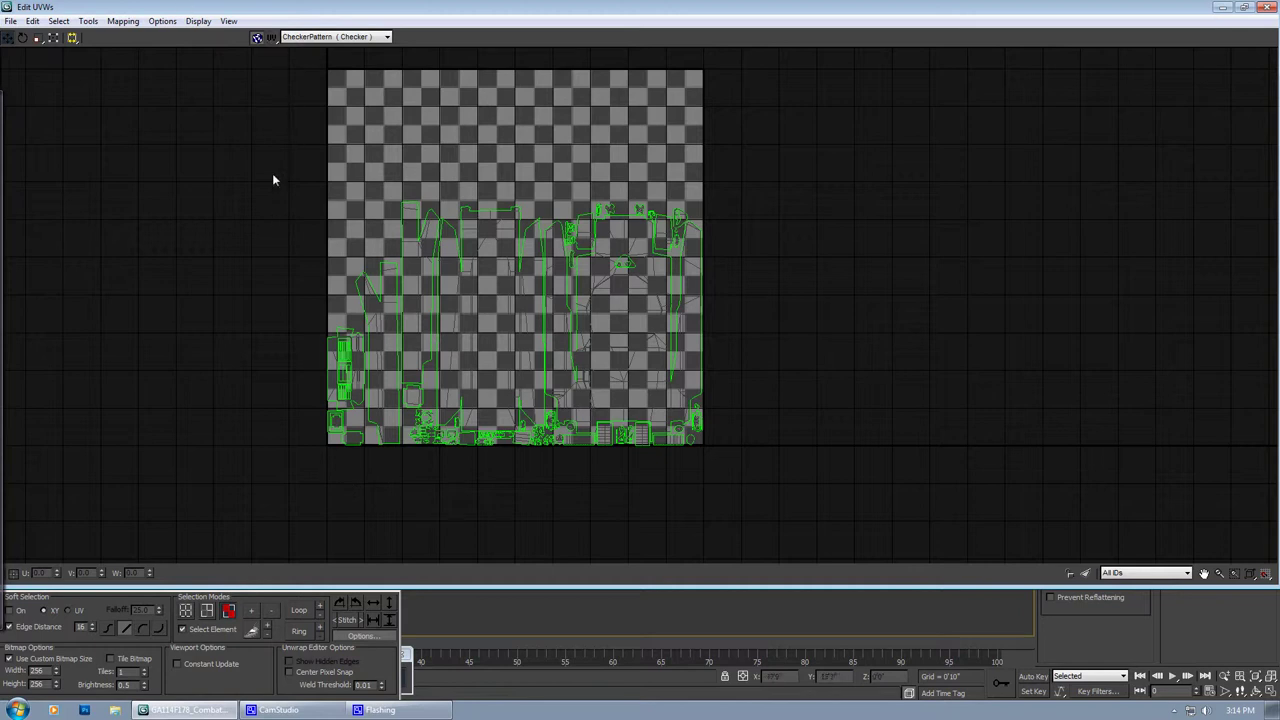
# Switch the UV editor's background to Map #9 (checkeredmap.jpg) and examine its display quality up close
pyautogui.click(300, 38)
pyautogui.click(301, 55)
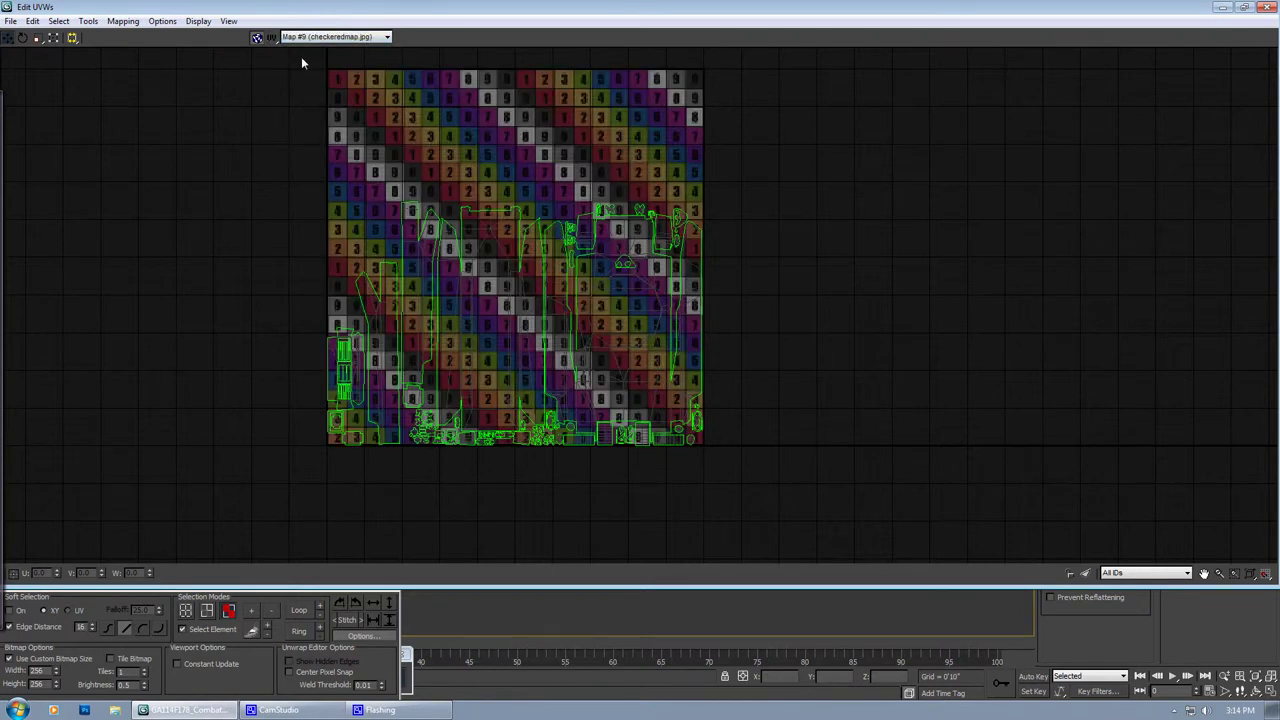
pyautogui.scroll(3, 470, 170)
pyautogui.moveTo(741, 167); pyautogui.dragTo(473, 262, button='middle')
pyautogui.scroll(-2, 472, 263)
pyautogui.moveTo(471, 329); pyautogui.dragTo(490, 258, button='middle')
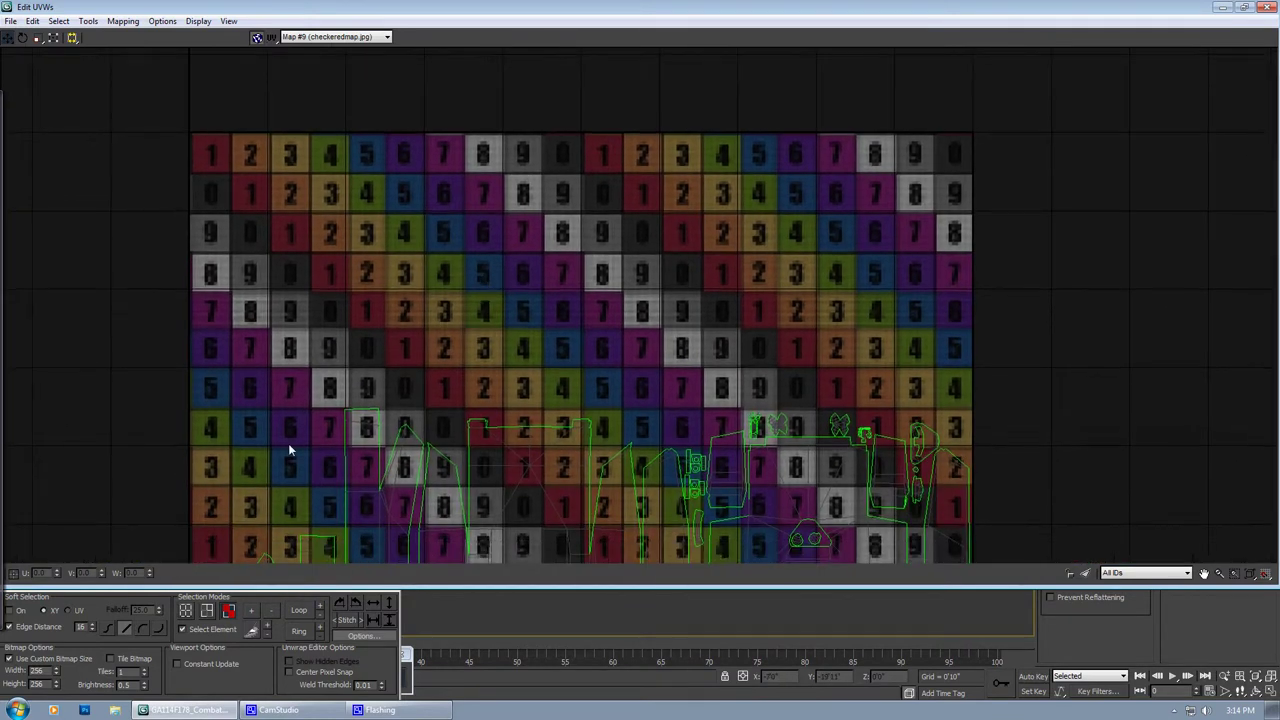
# Turn off the custom bitmap size to compare the number map's display, and turn it back on
pyautogui.click(29, 663)
pyautogui.moveTo(154, 364); pyautogui.dragTo(129, 439, button='middle')
pyautogui.moveTo(152, 533); pyautogui.dragTo(126, 464, button='middle')
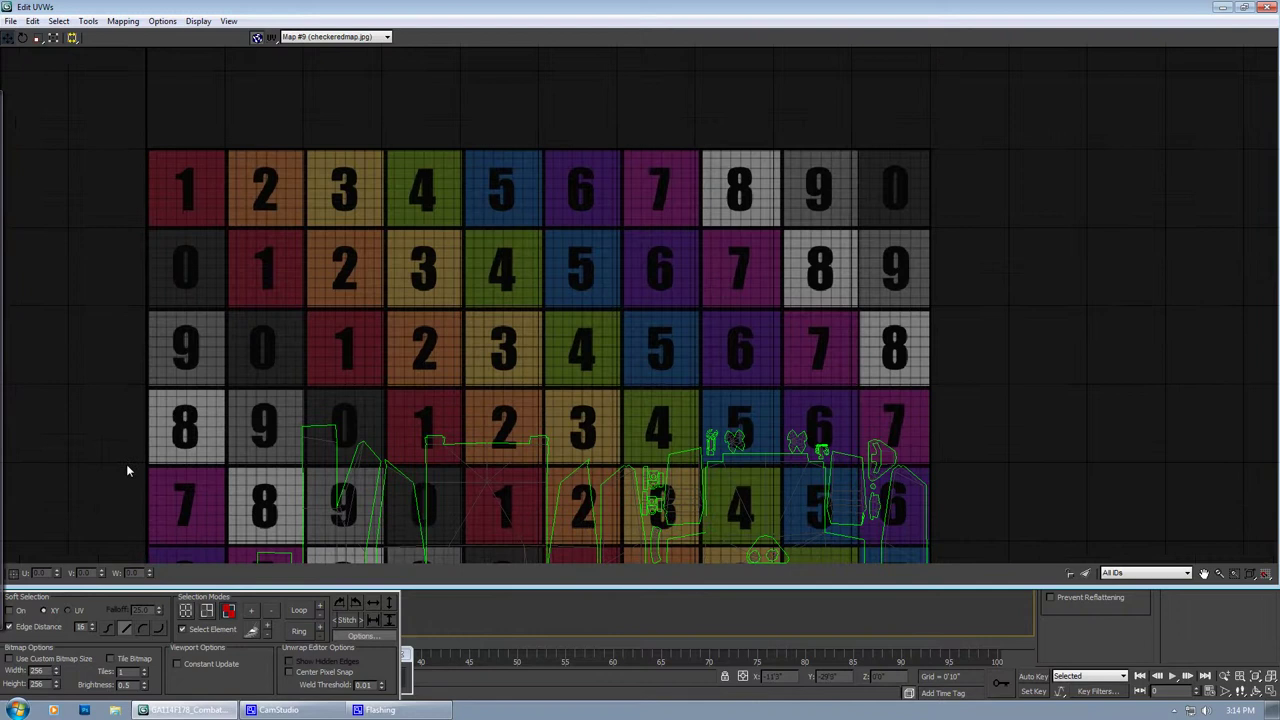
pyautogui.click(63, 664)
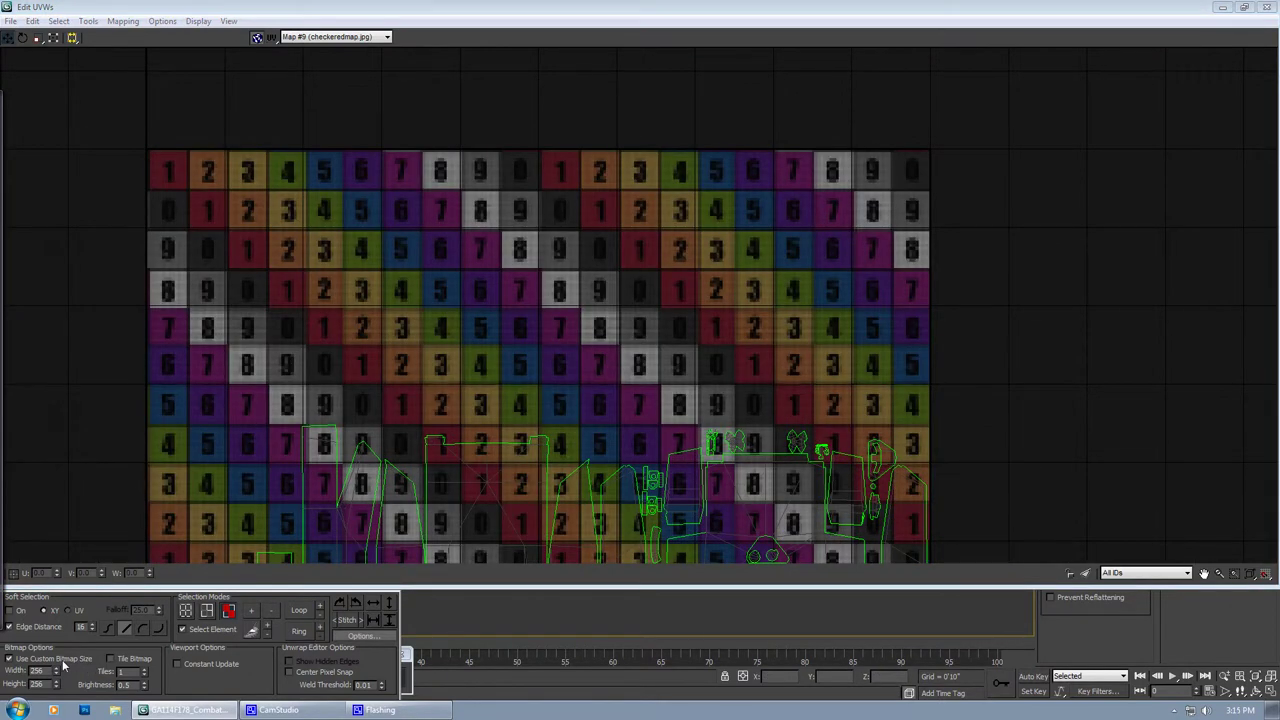
# Set the custom bitmap size of the UV editor's background to 2048 wide and 2048 high
pyautogui.moveTo(55, 351); pyautogui.dragTo(83, 294, button='middle')
pyautogui.scroll(-3, 83, 294)
pyautogui.moveTo(148, 424); pyautogui.dragTo(209, 354, button='middle')
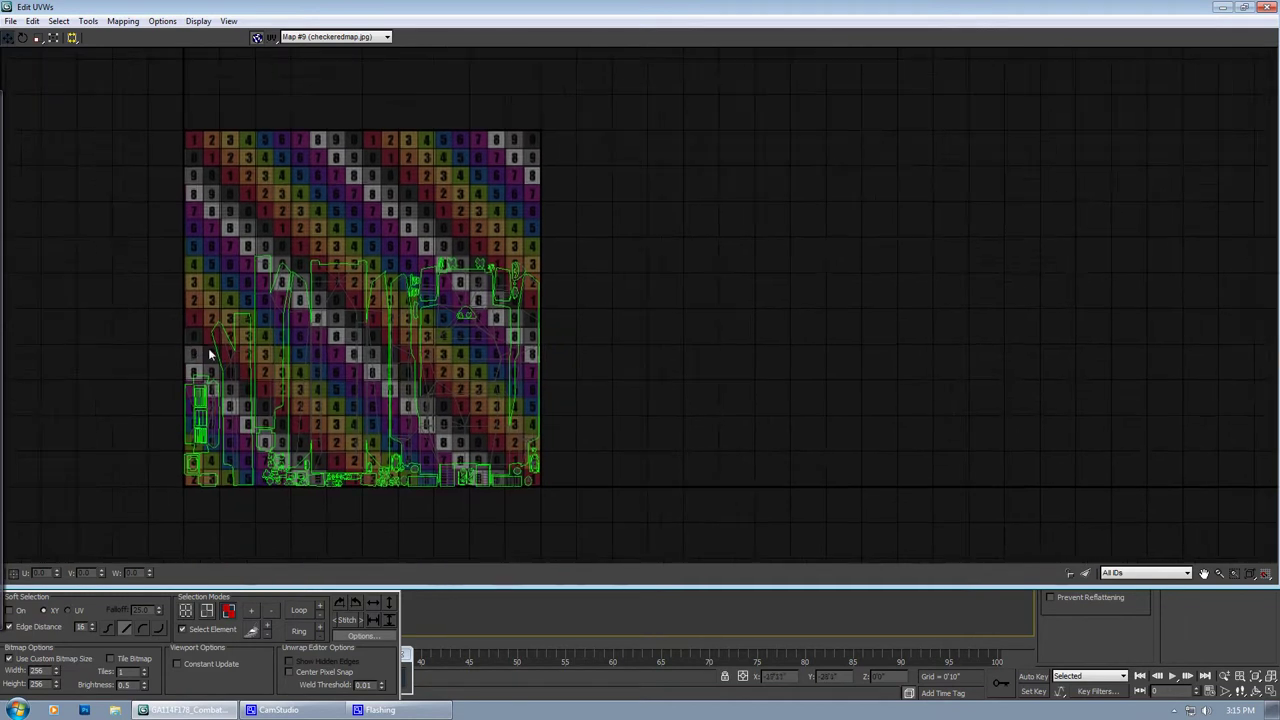
pyautogui.scroll(4, 320, 391)
pyautogui.scroll(-1, 197, 429)
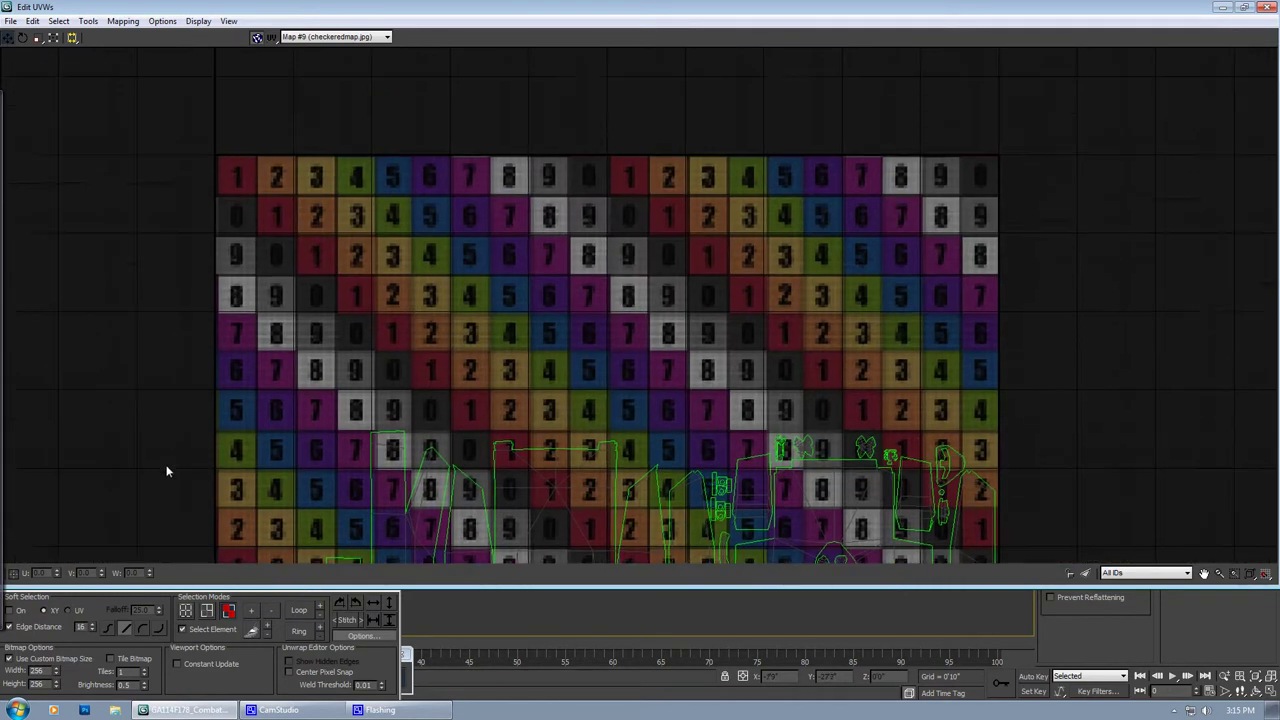
pyautogui.moveTo(167, 466); pyautogui.dragTo(168, 471, button='middle')
pyautogui.moveTo(50, 671); pyautogui.dragTo(10, 670)
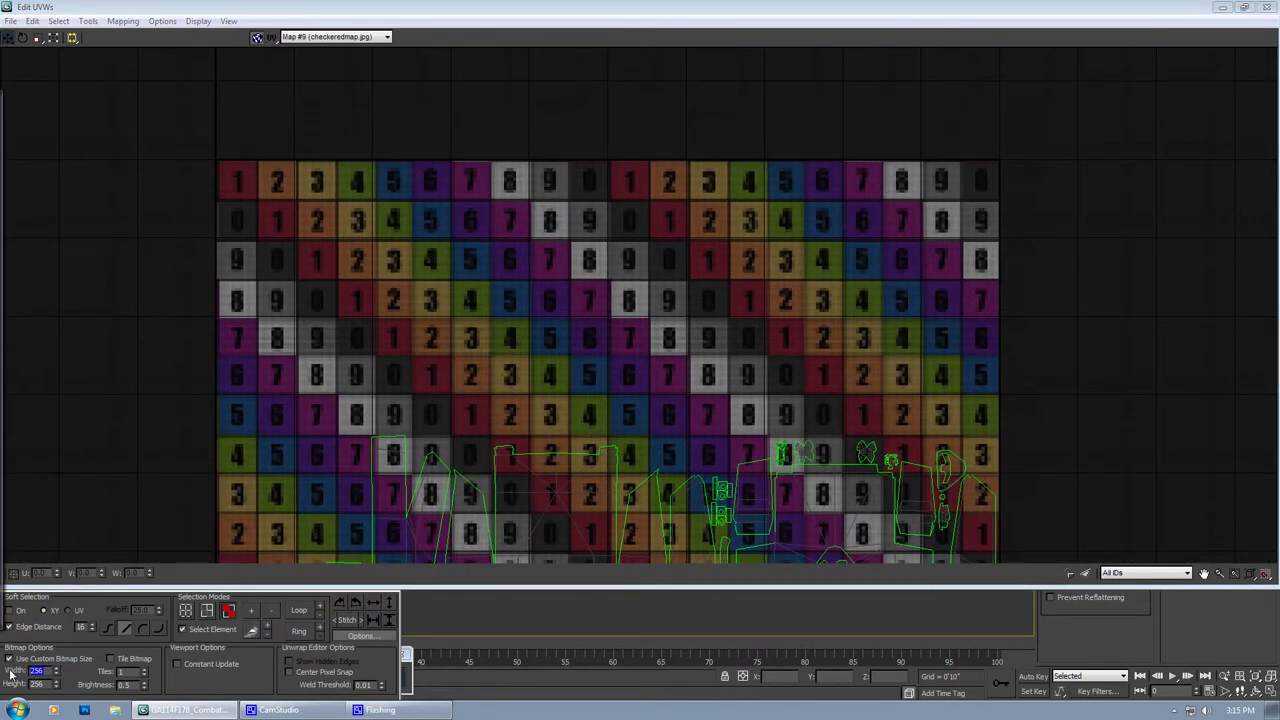
pyautogui.write('2048')
pyautogui.doubleClick(34, 685)
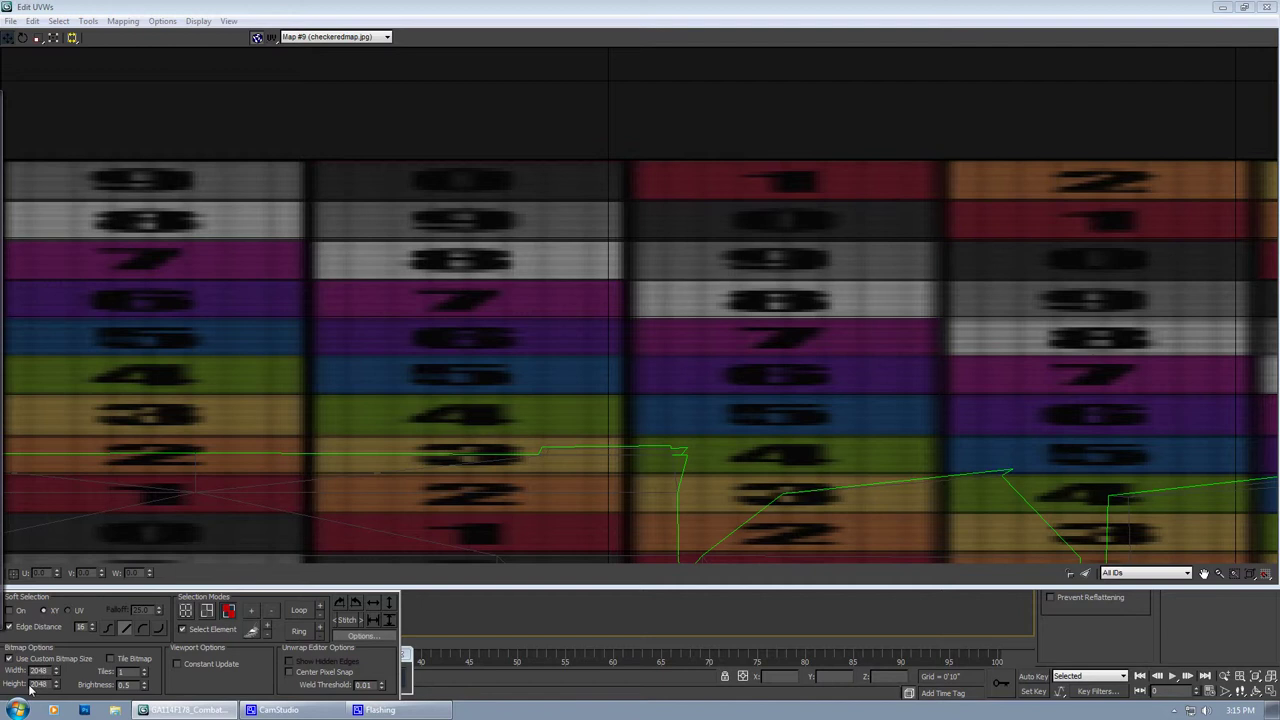
pyautogui.doubleClick(33, 685)
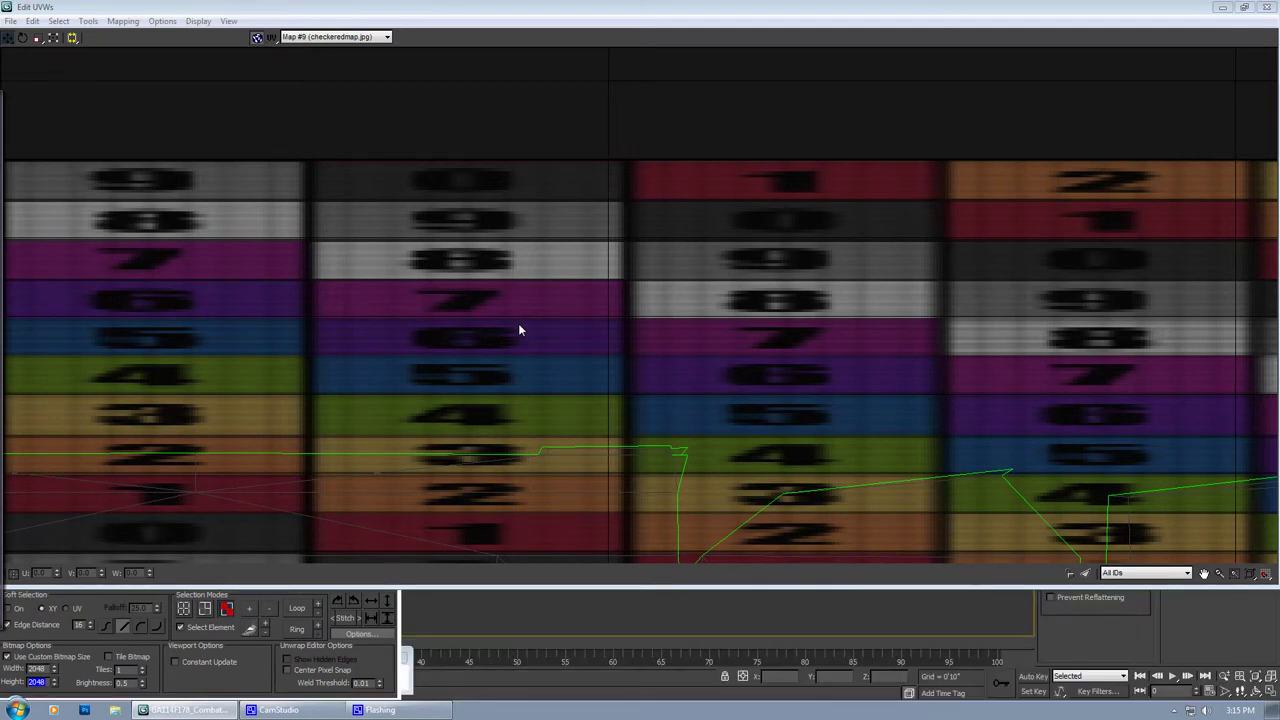
pyautogui.press('Return')
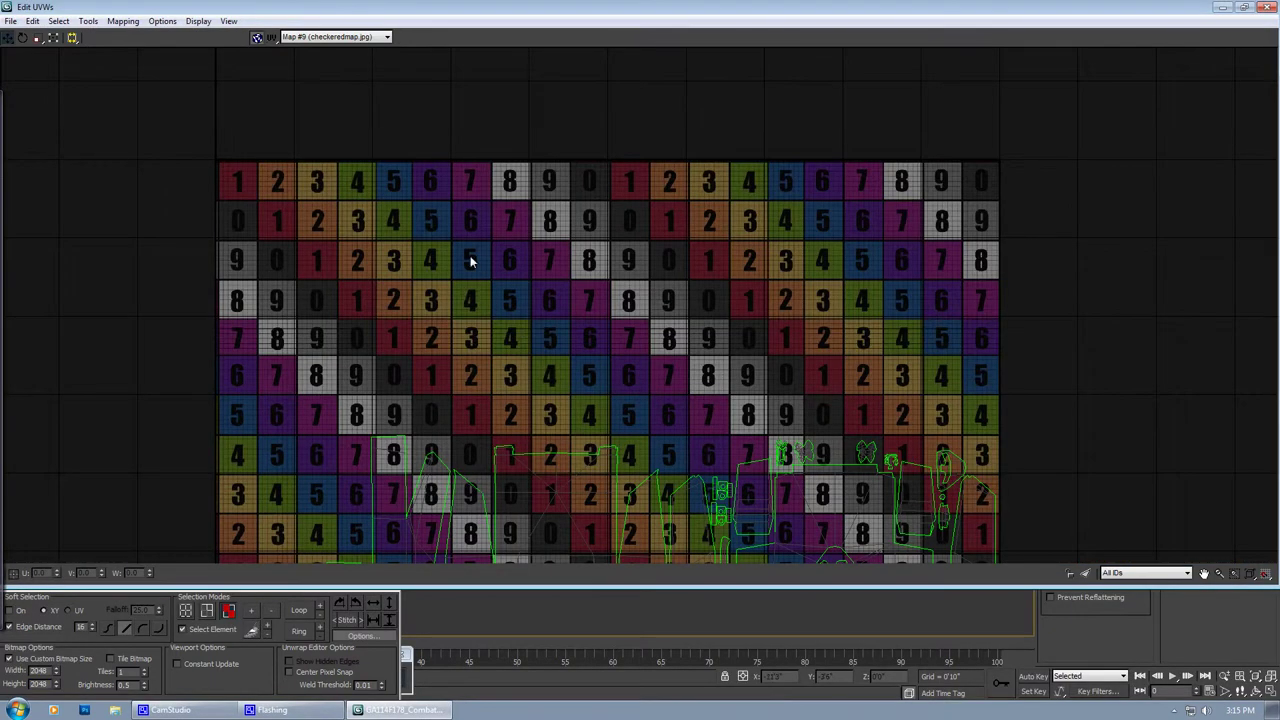
# Restore the UV editor's window size and inspect the number map on the hull in the perspective view
pyautogui.moveTo(471, 261); pyautogui.dragTo(474, 286, button='middle')
pyautogui.moveTo(631, 299); pyautogui.dragTo(545, 298, button='middle')
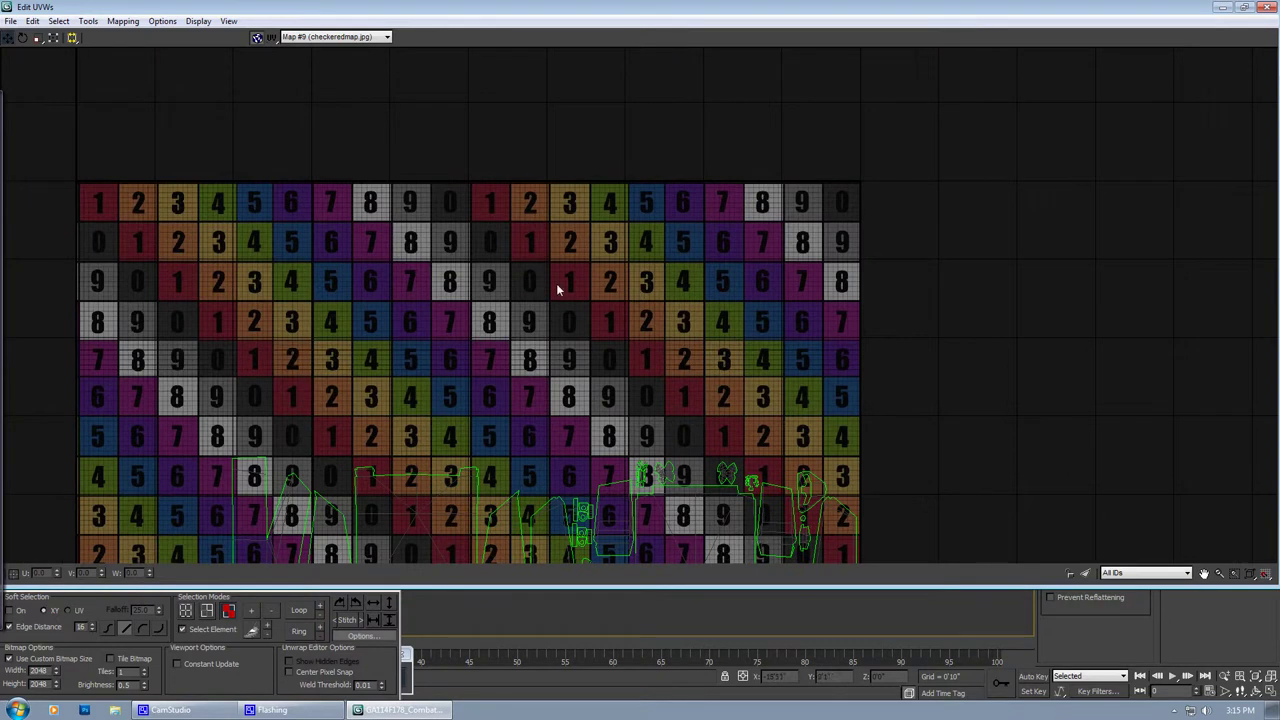
pyautogui.click(1247, 9)
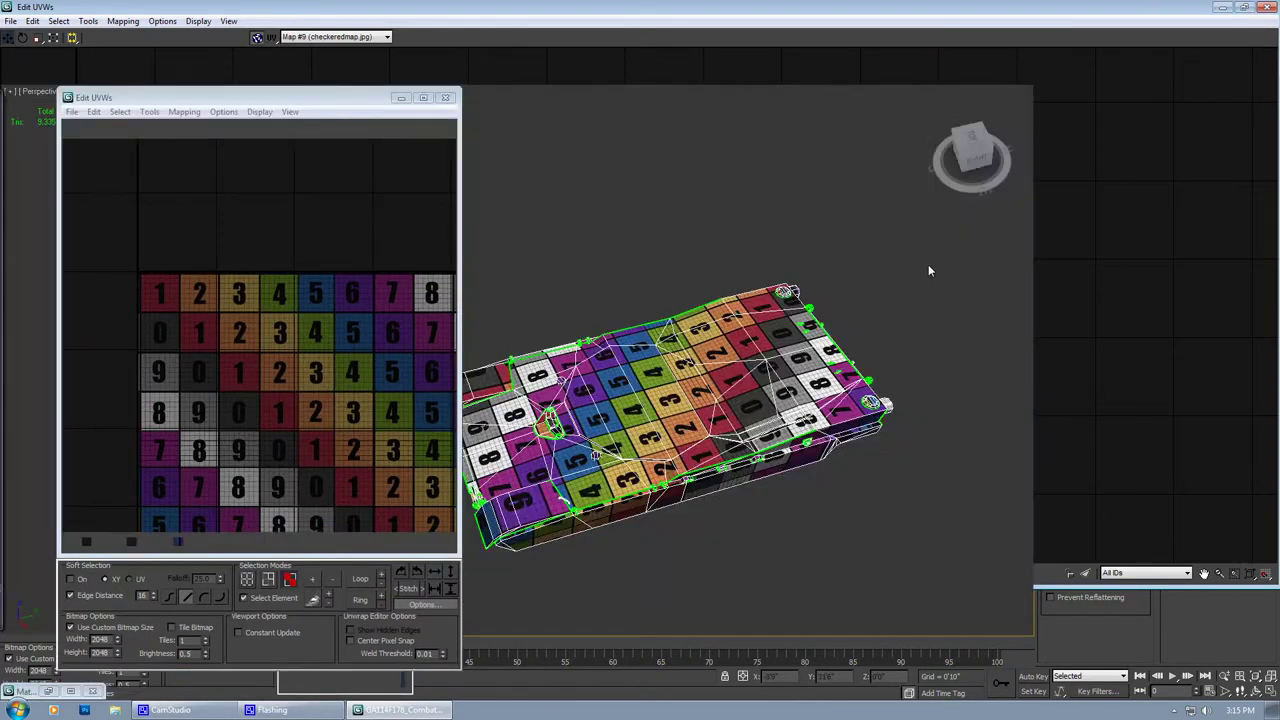
pyautogui.keyDown('alt'); pyautogui.moveTo(928, 268); pyautogui.dragTo(910, 348, button='middle'); pyautogui.keyUp('alt')
pyautogui.hotkey('ctrl', 'x')
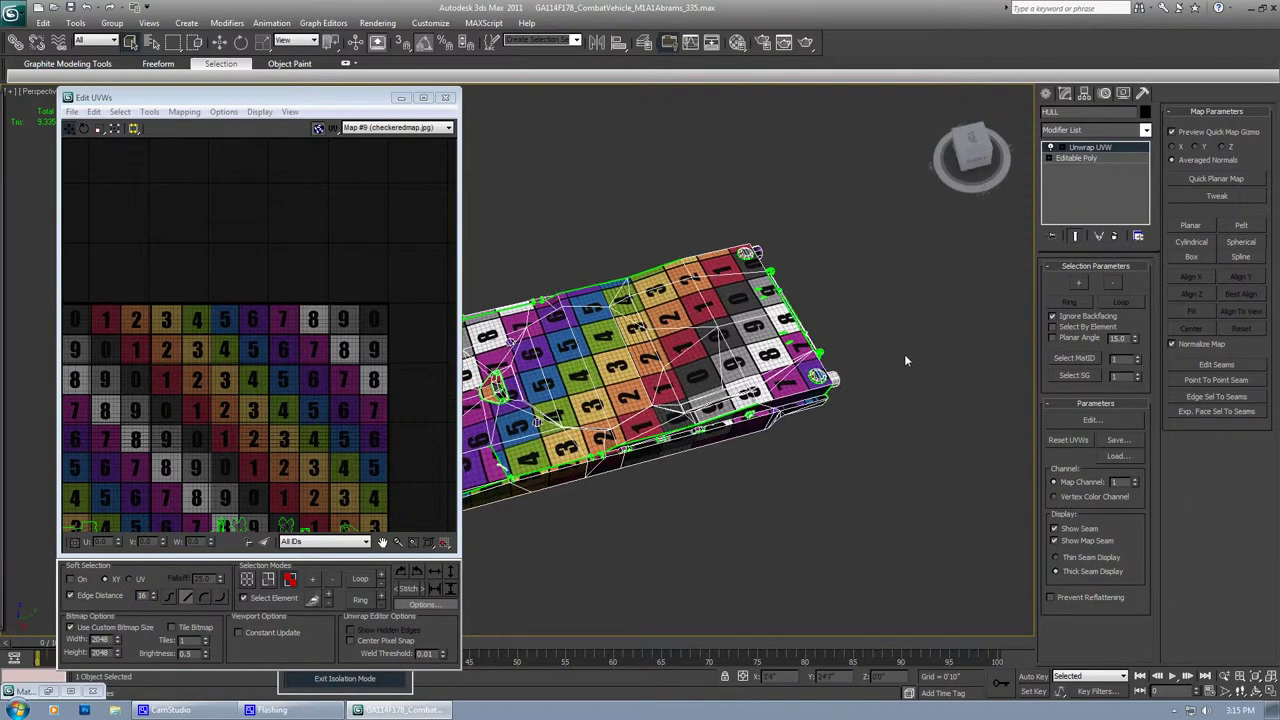
# Check the number map's tiling in the Material Editor, and reselect Map #9 (checkeredmap.jpg) as the UV editor's background
pyautogui.press('m')
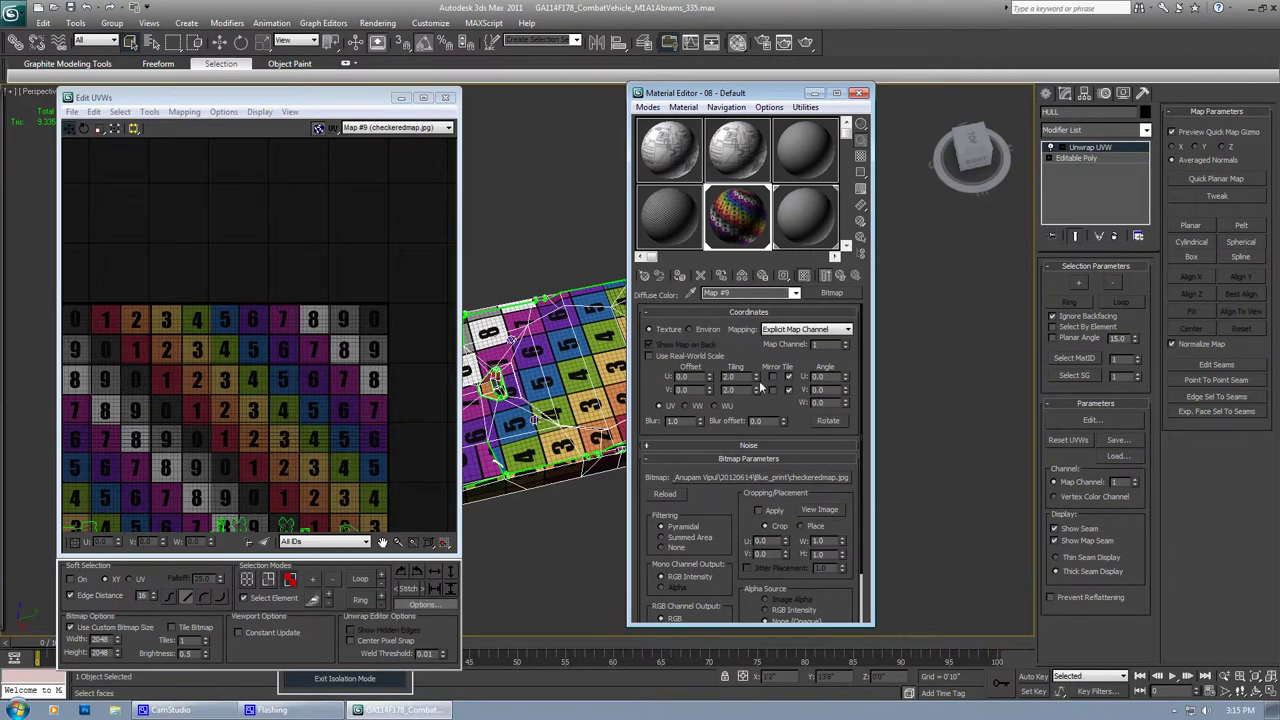
pyautogui.click(858, 92)
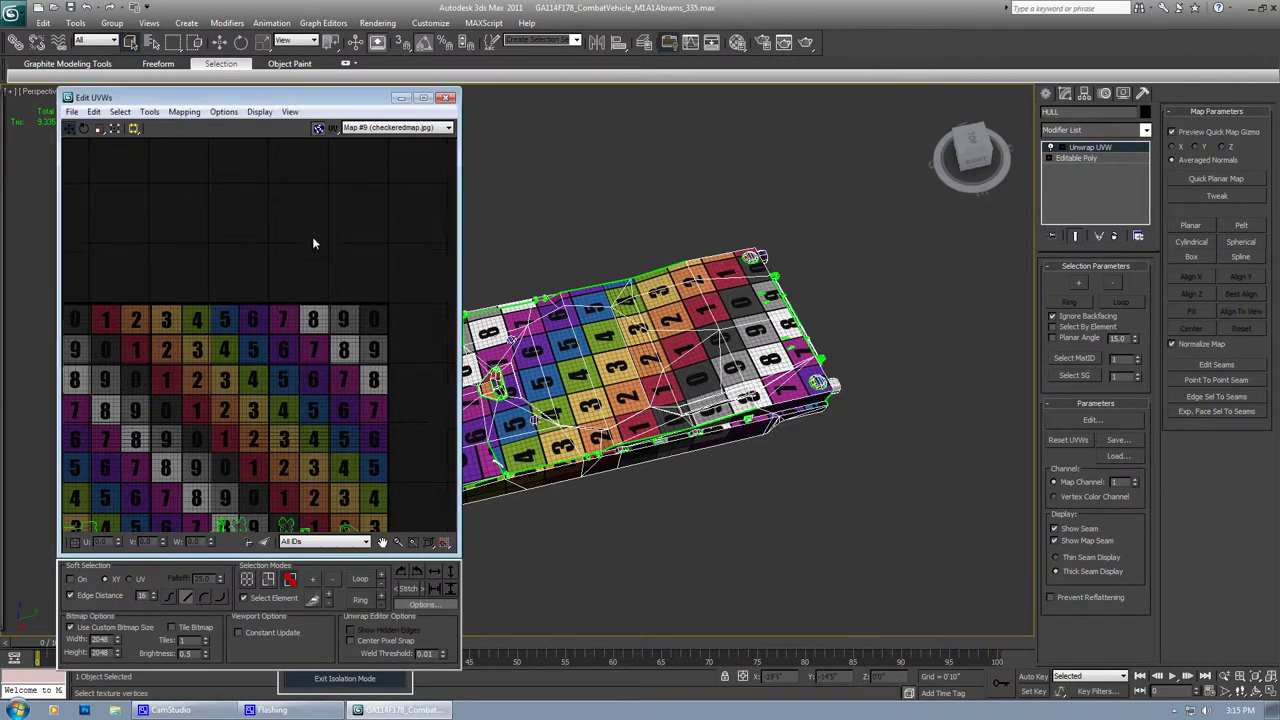
pyautogui.scroll(5, 313, 243)
pyautogui.click(366, 128)
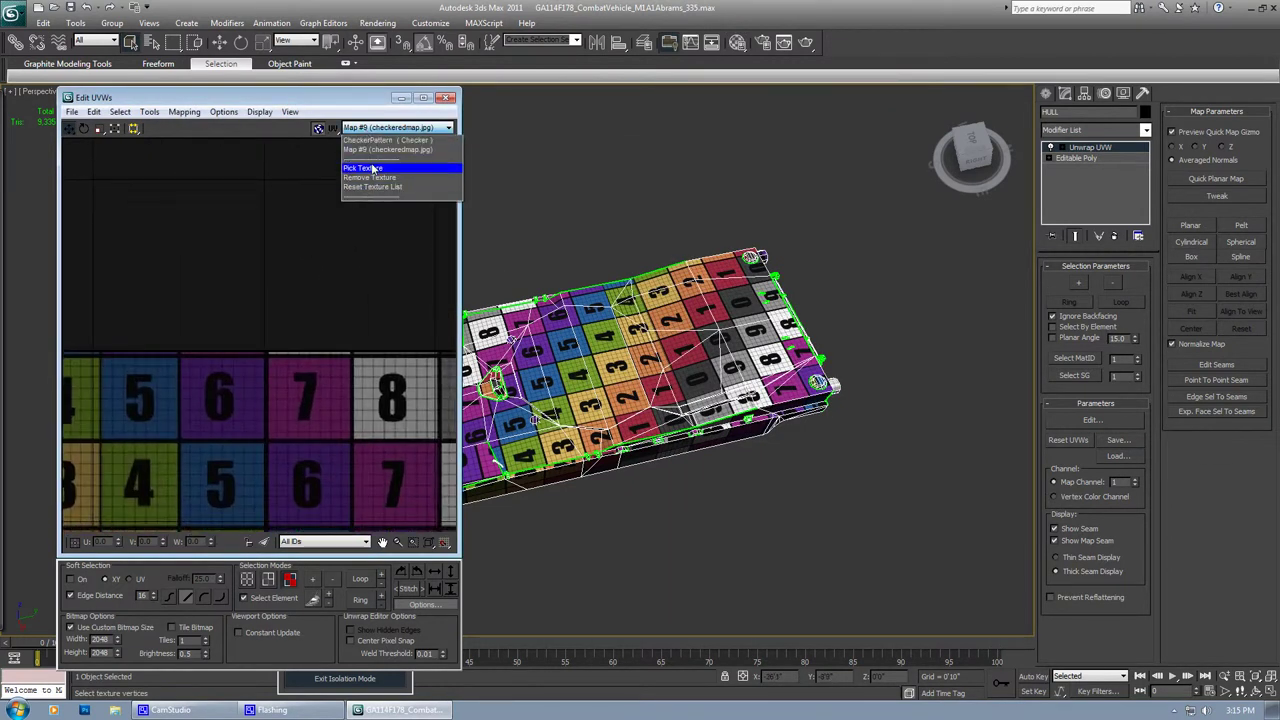
pyautogui.click(366, 148)
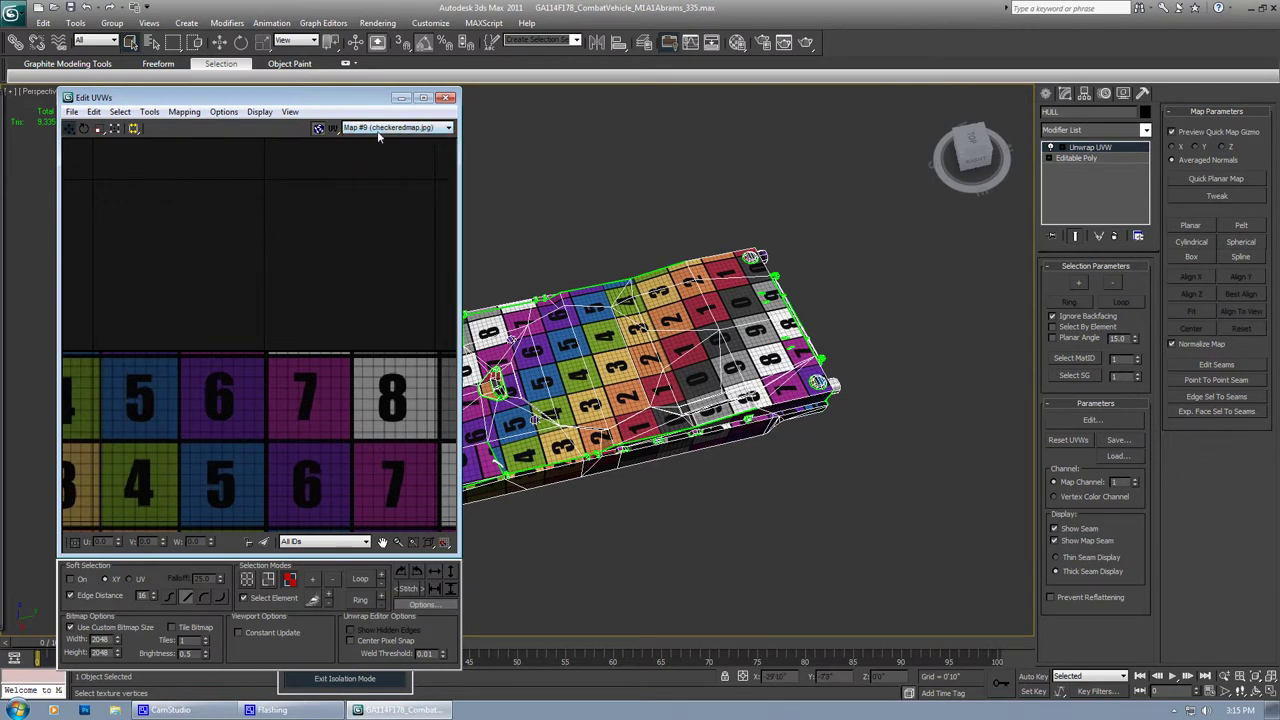
pyautogui.scroll(-3, 330, 290)
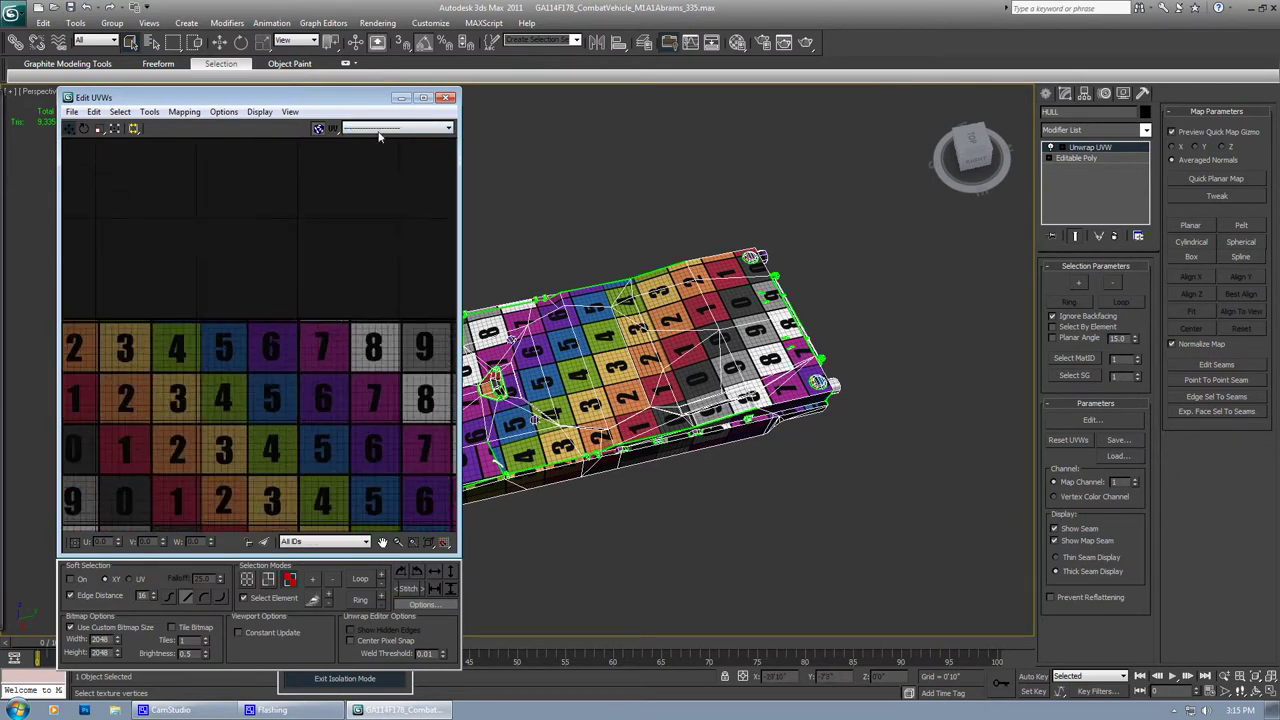
# Maximize the UV editor and examine the sharpness of the number map's digits and grid lines up close
pyautogui.moveTo(183, 342); pyautogui.dragTo(356, 360, button='middle')
pyautogui.scroll(-2, 288, 362)
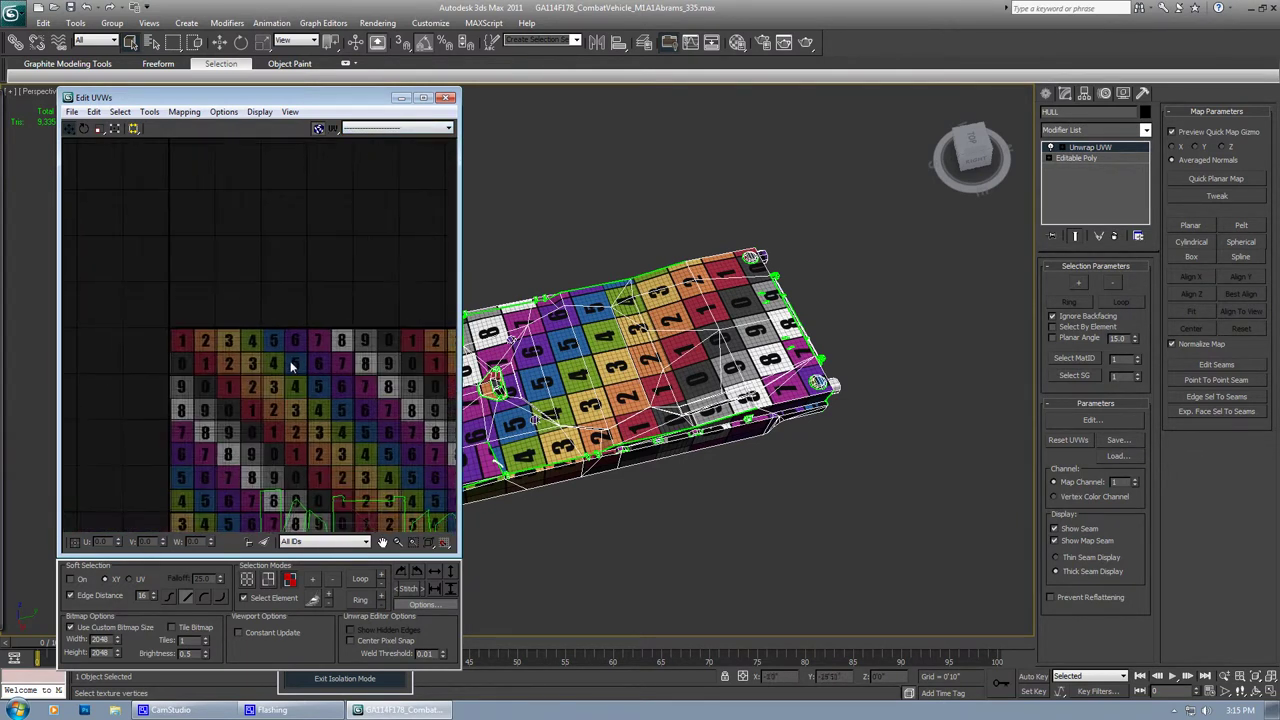
pyautogui.moveTo(322, 319); pyautogui.dragTo(260, 320, button='middle')
pyautogui.click(423, 97)
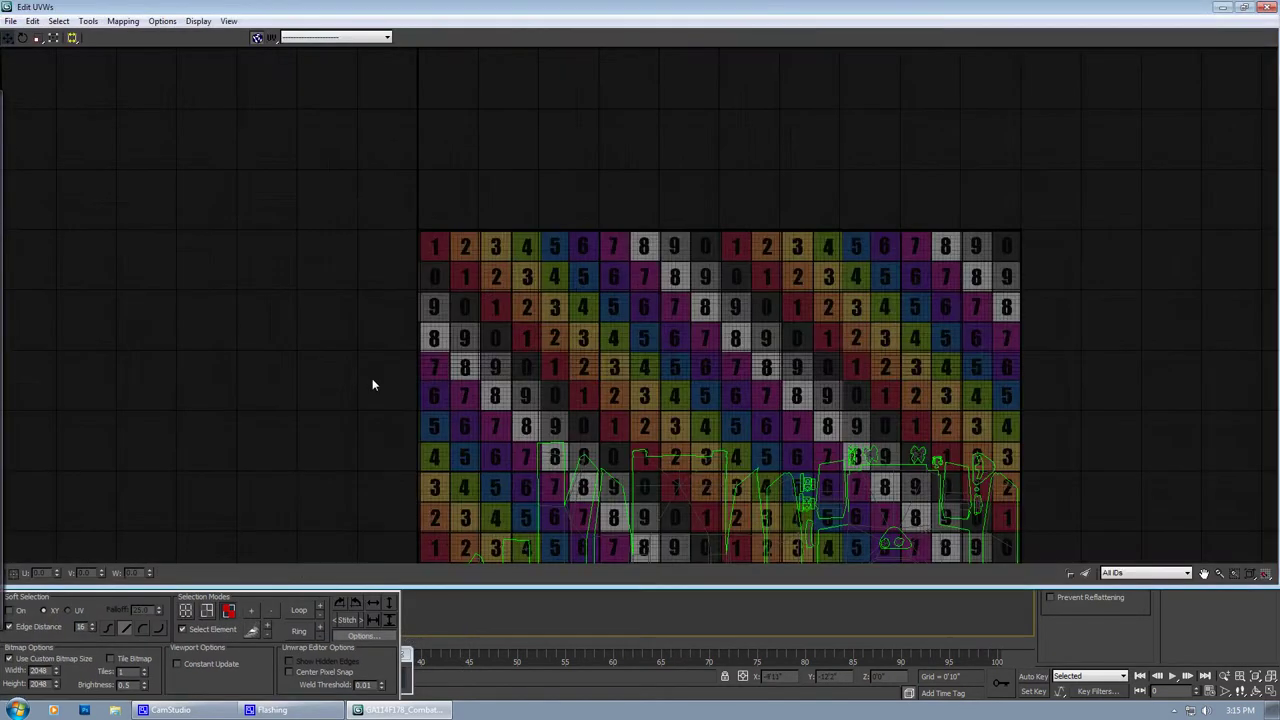
pyautogui.scroll(5, 372, 378)
pyautogui.scroll(4, 636, 340)
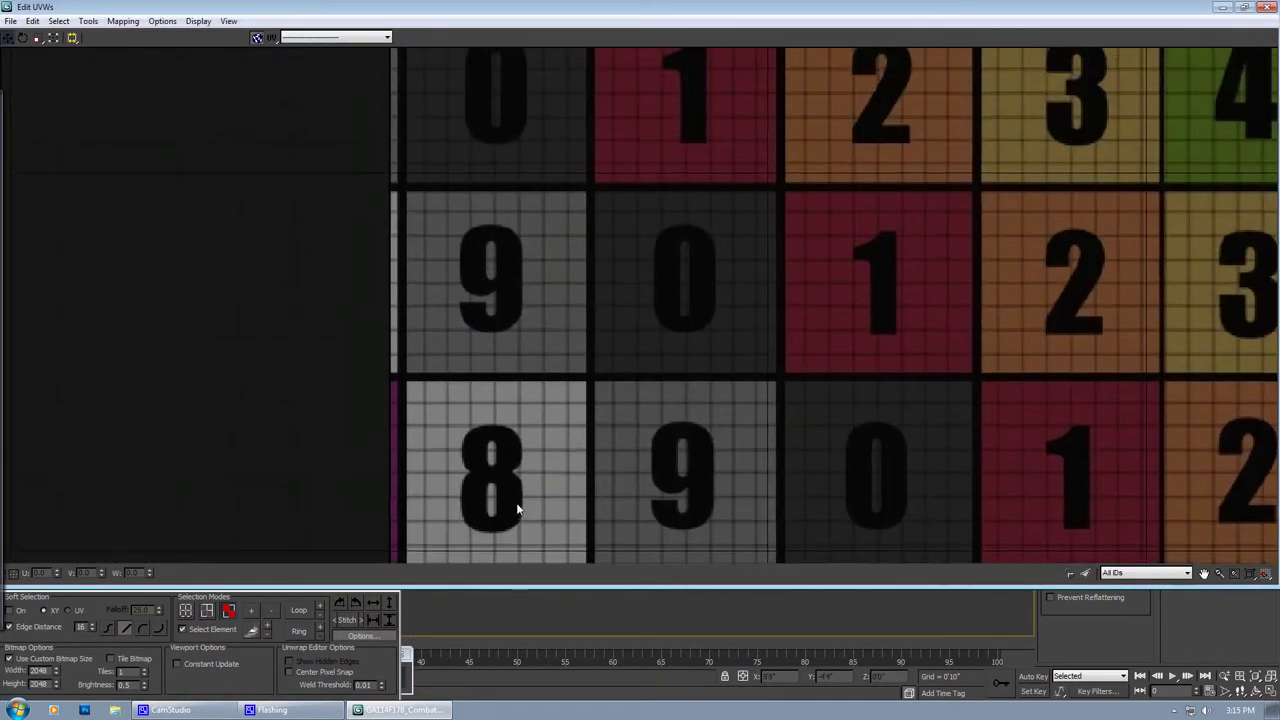
pyautogui.scroll(-3, 546, 456)
pyautogui.scroll(2, 600, 367)
pyautogui.moveTo(604, 366); pyautogui.dragTo(526, 506, button='middle')
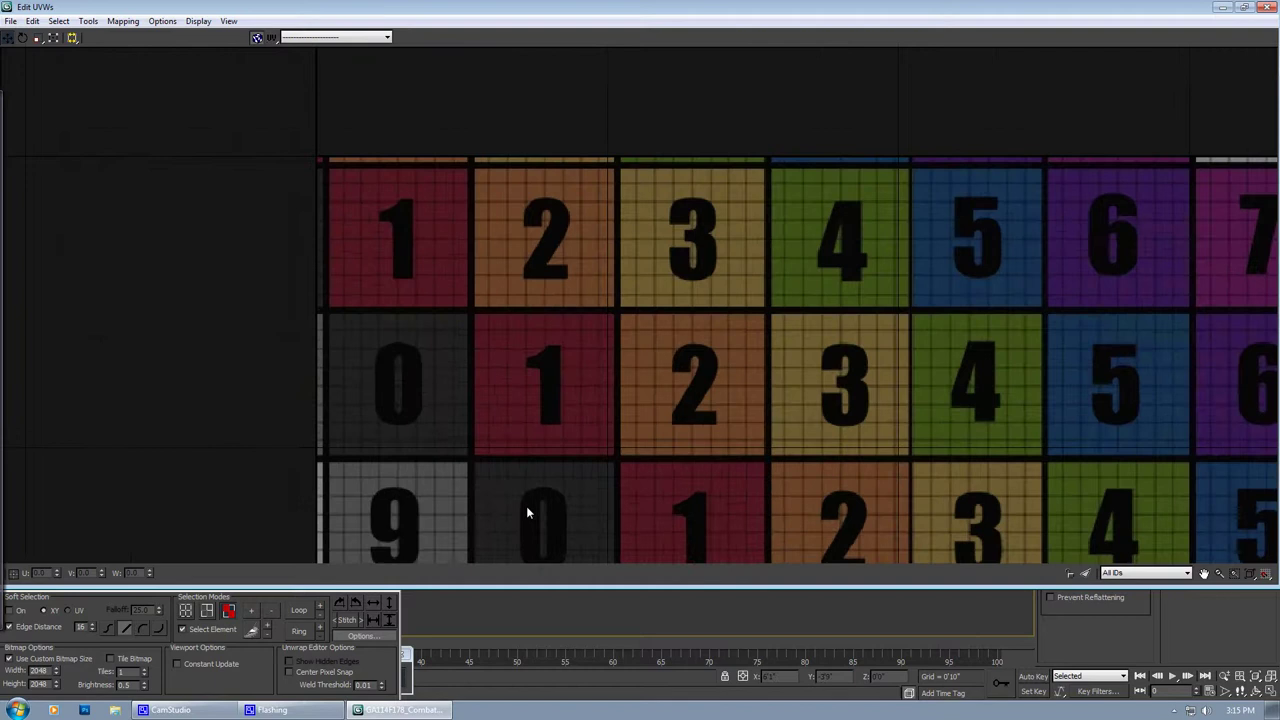
pyautogui.moveTo(358, 289); pyautogui.dragTo(419, 465, button='middle')
pyautogui.scroll(3, 419, 469)
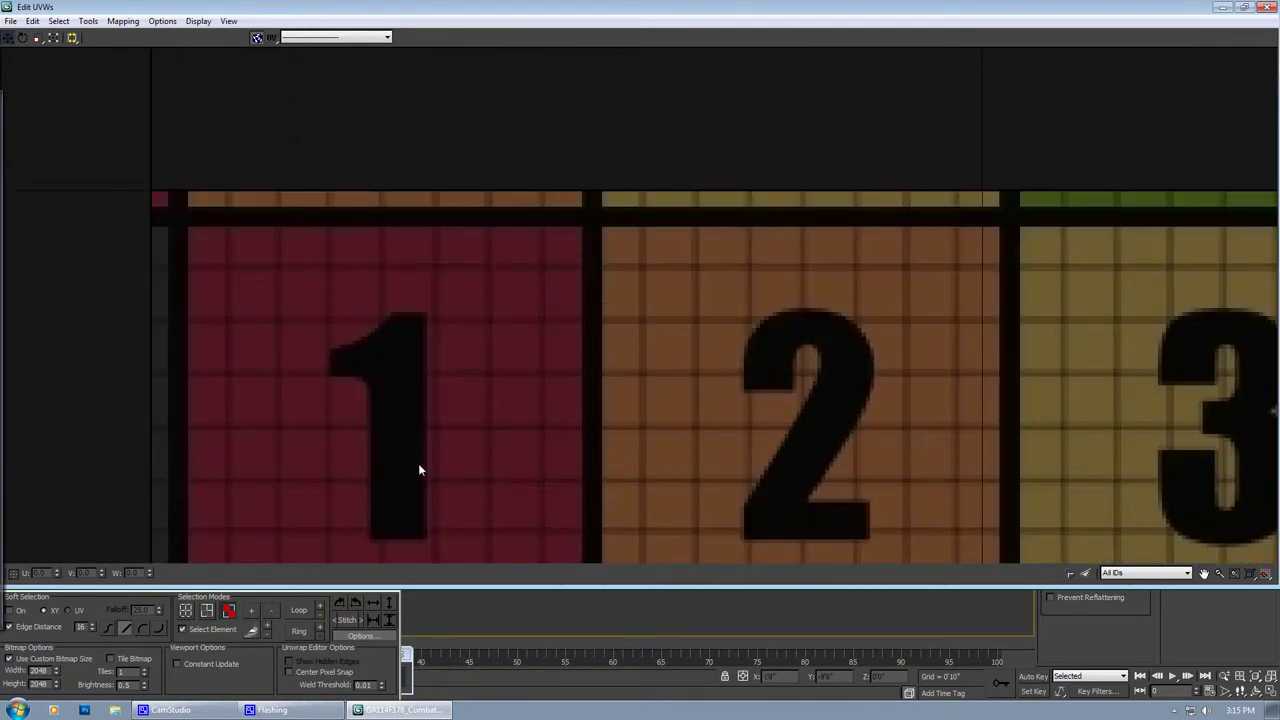
pyautogui.scroll(-1, 418, 463)
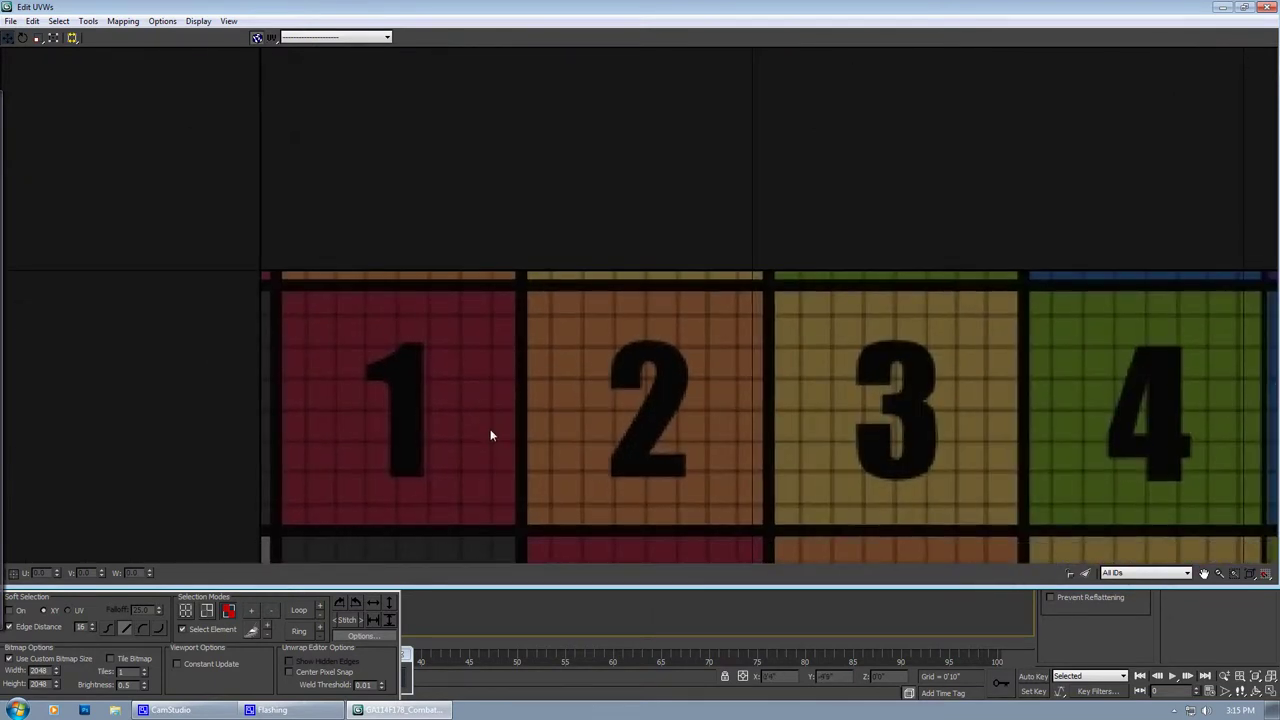
pyautogui.scroll(-3, 486, 420)
pyautogui.scroll(-1, 717, 409)
# Turn on Tile Bitmap to view the number map repeated around the UV square, and turn it off again
pyautogui.moveTo(849, 409); pyautogui.dragTo(752, 352, button='middle')
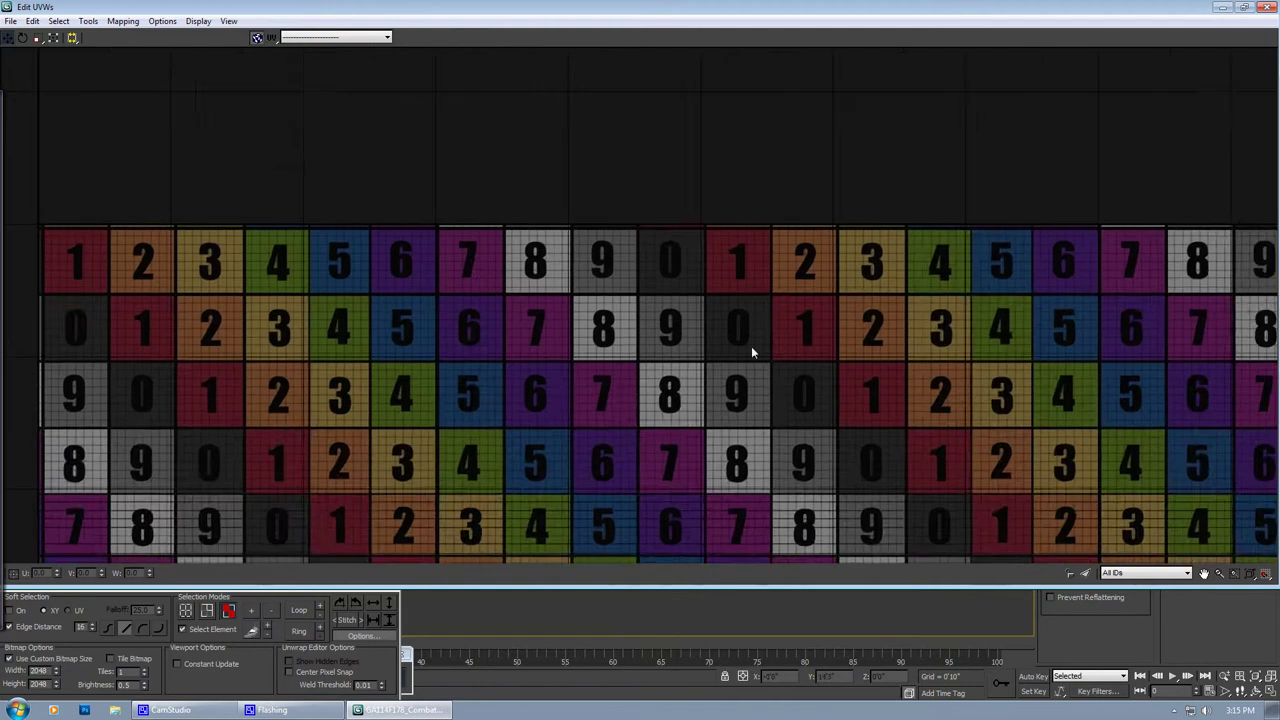
pyautogui.scroll(-2, 752, 350)
pyautogui.moveTo(903, 536); pyautogui.dragTo(705, 410, button='middle')
pyautogui.scroll(-2, 705, 410)
pyautogui.moveTo(844, 387); pyautogui.dragTo(839, 322, button='middle')
pyautogui.moveTo(902, 562); pyautogui.dragTo(855, 440, button='middle')
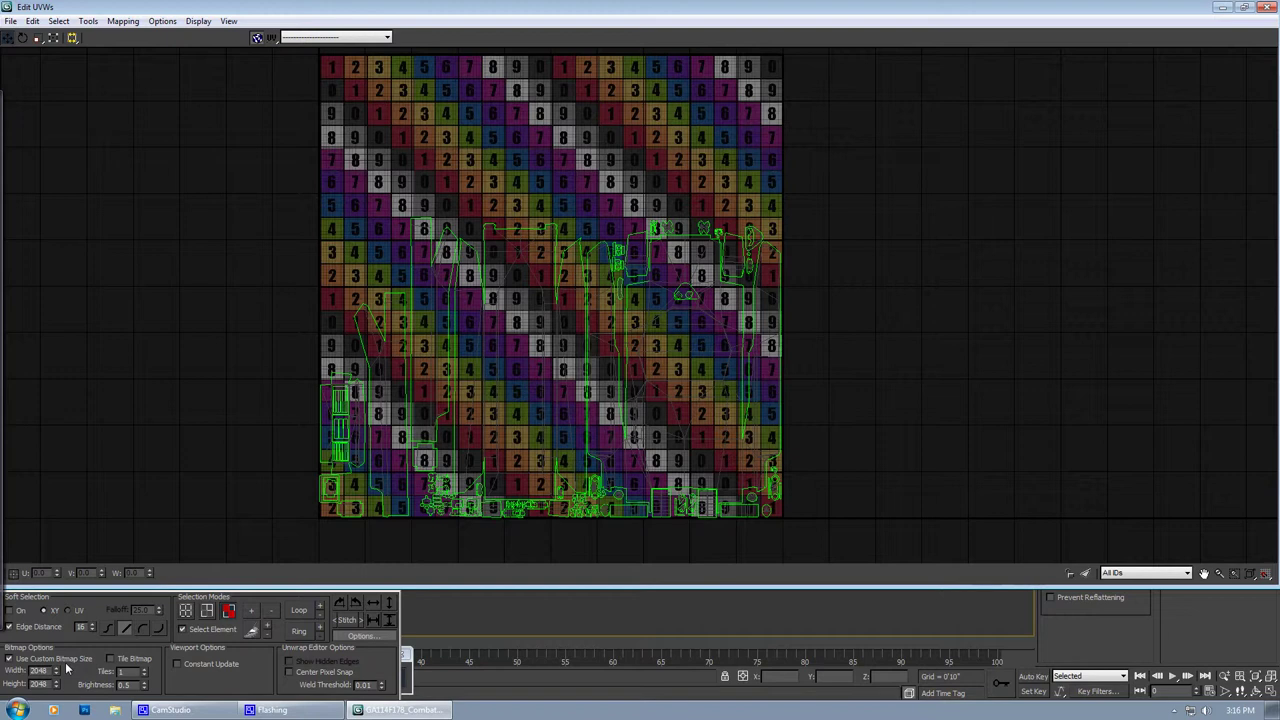
pyautogui.click(124, 662)
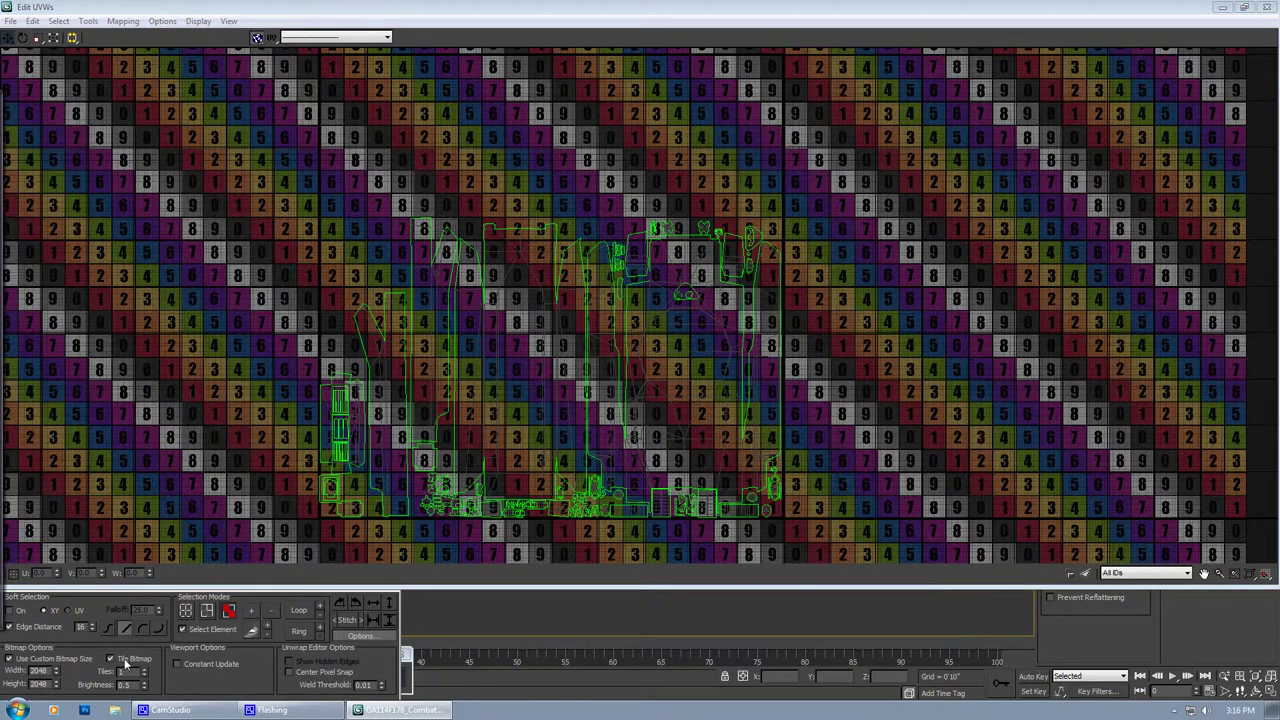
pyautogui.scroll(-8, 149, 424)
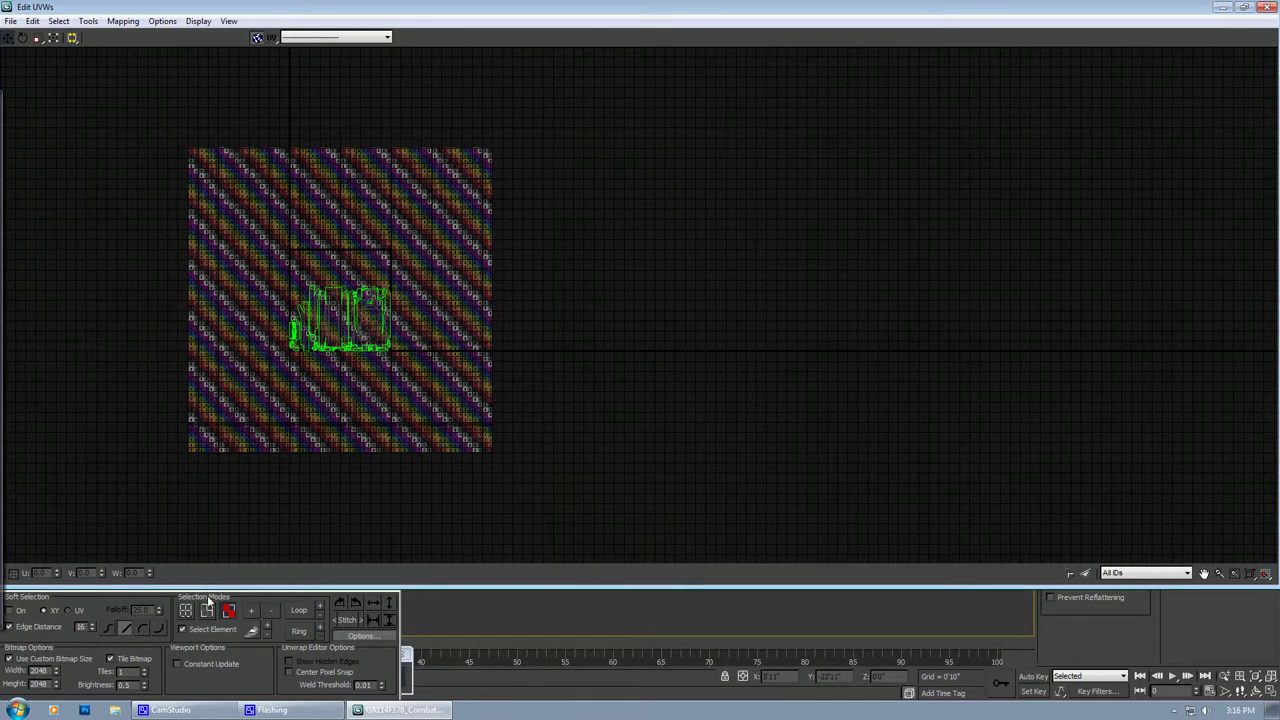
pyautogui.scroll(-5, 349, 383)
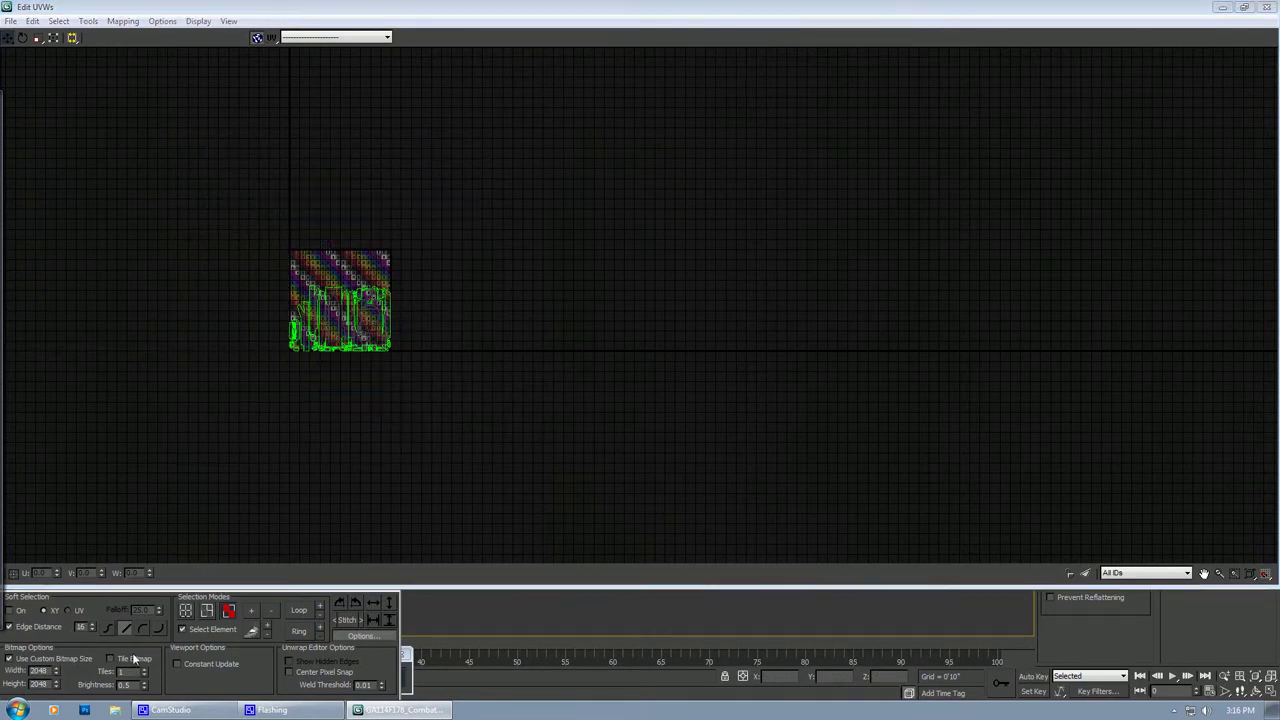
# Hide the number map behind the hull's UV layout and collapse the UV editor's extended bitmap and viewport options
pyautogui.scroll(2, 195, 470)
pyautogui.click(256, 37)
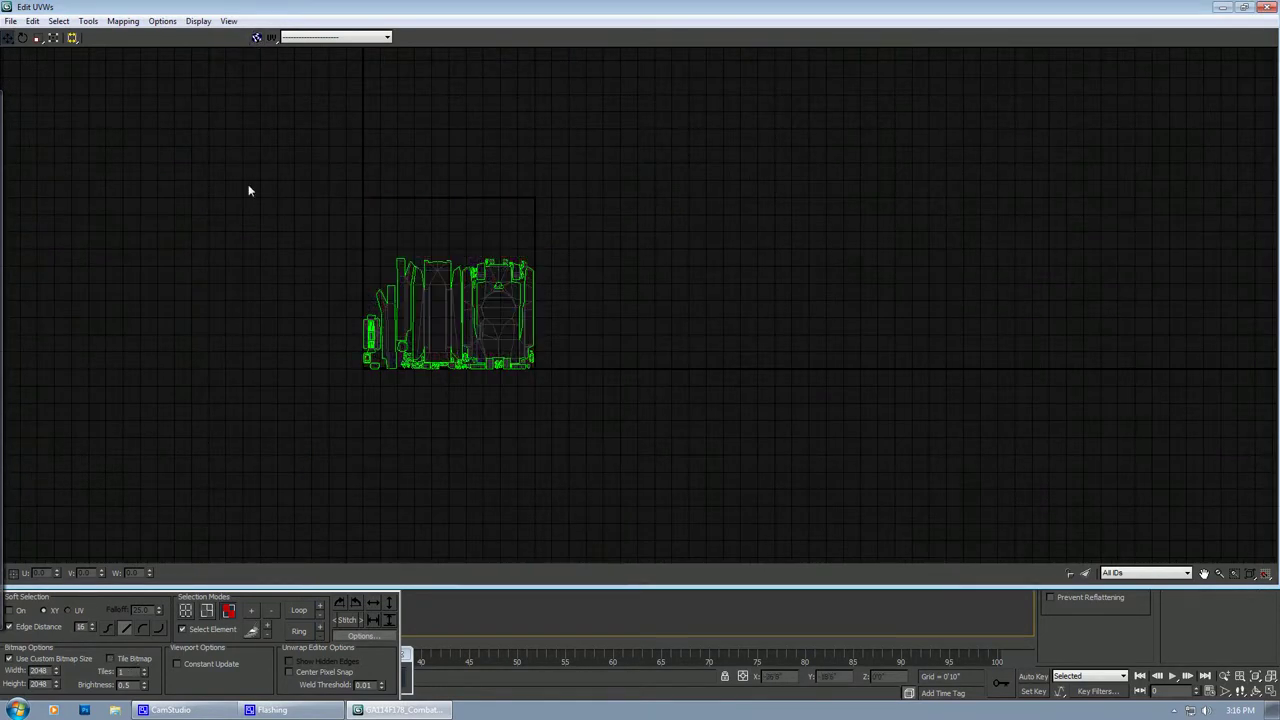
pyautogui.moveTo(246, 191); pyautogui.dragTo(238, 285, button='middle')
pyautogui.scroll(2, 240, 250)
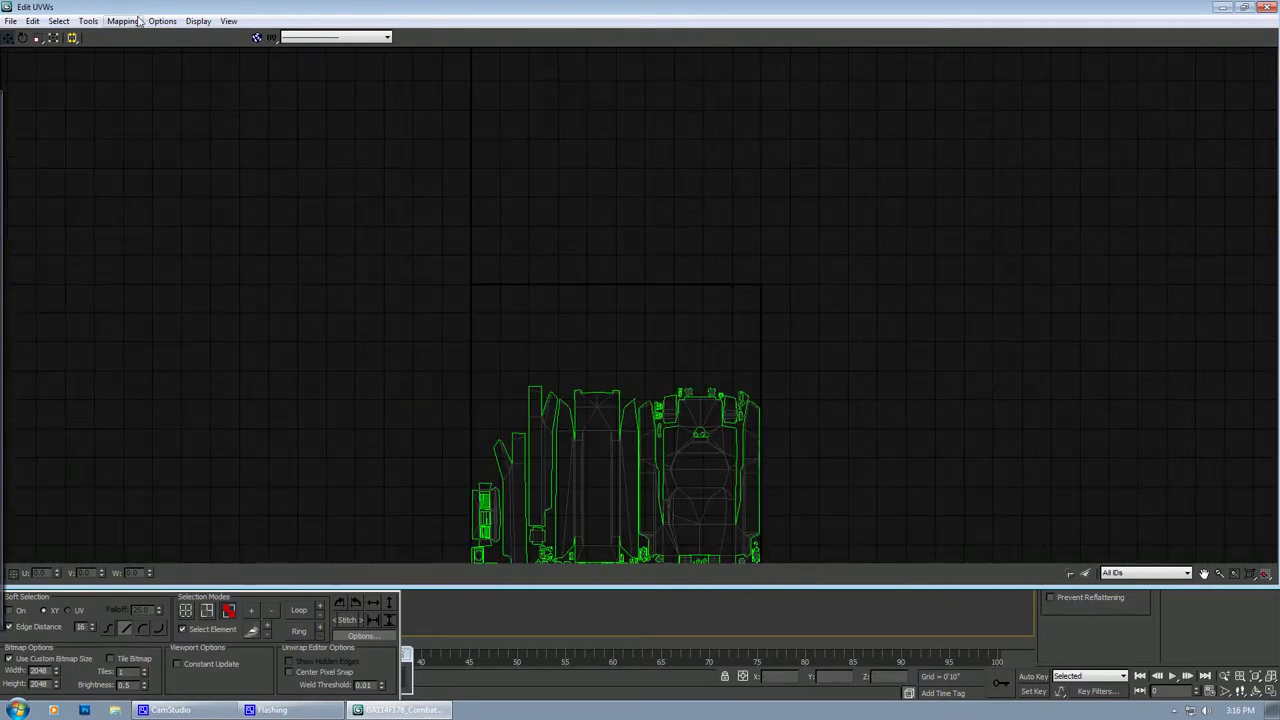
pyautogui.click(372, 637)
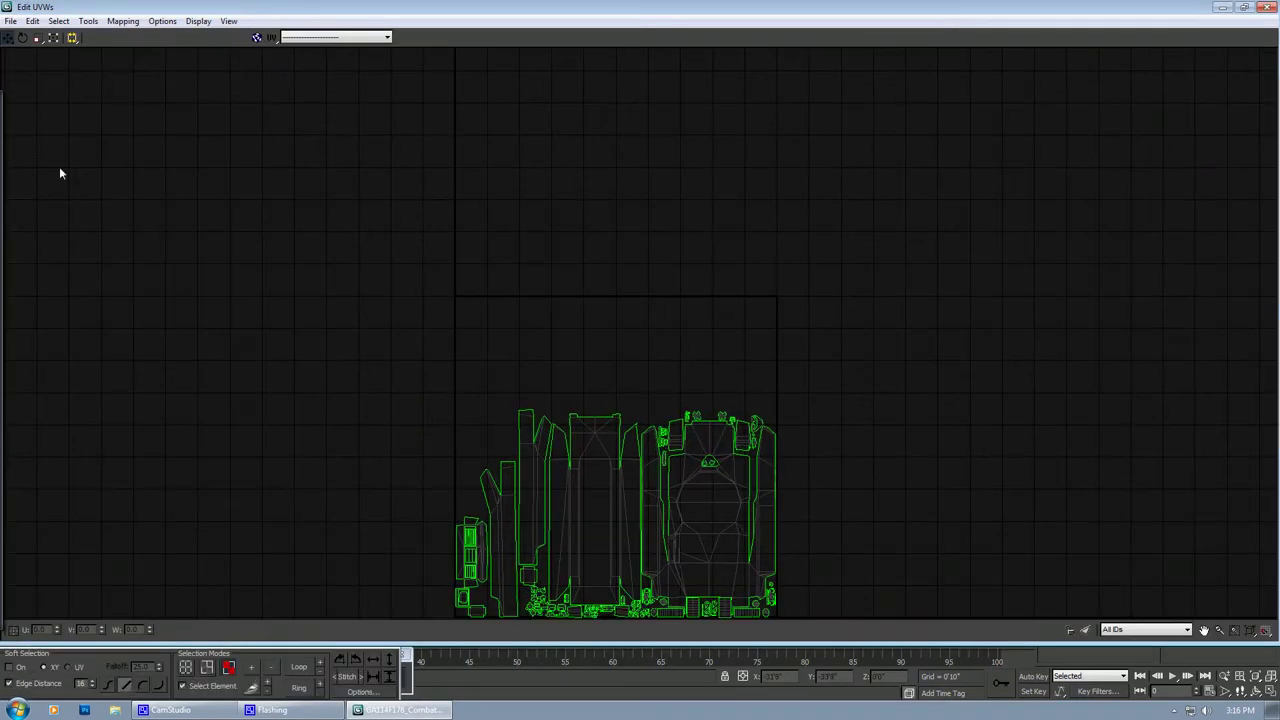
# Look up the command that saves the current UV editor settings as default, without applying it
pyautogui.click(164, 20)
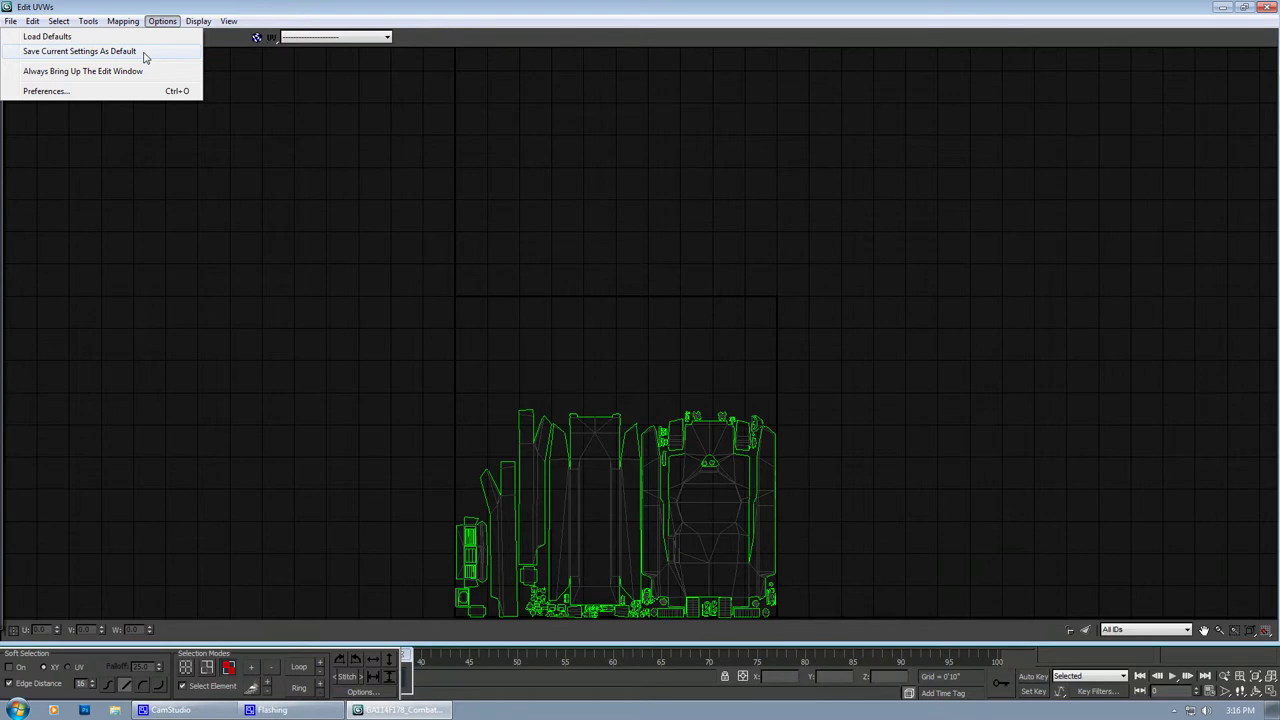
pyautogui.click(303, 242)
pyautogui.moveTo(227, 151); pyautogui.dragTo(181, 142, button='middle')
pyautogui.scroll(2, 254, 182)
pyautogui.scroll(-2, 246, 186)
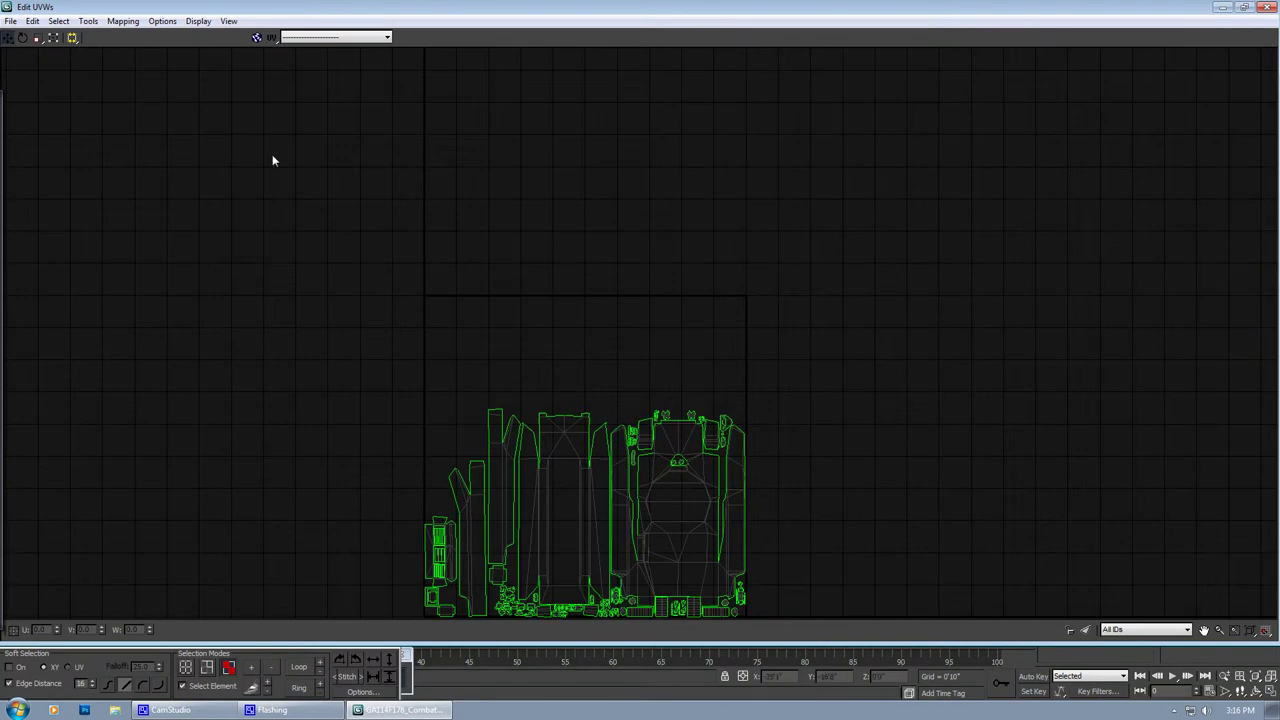
pyautogui.moveTo(360, 250); pyautogui.dragTo(357, 202, button='middle')
# Open the Relax Tool, review its amount setting and Relax By Edge Angles method, and return the method to Relax By Face Angles
pyautogui.click(88, 21)
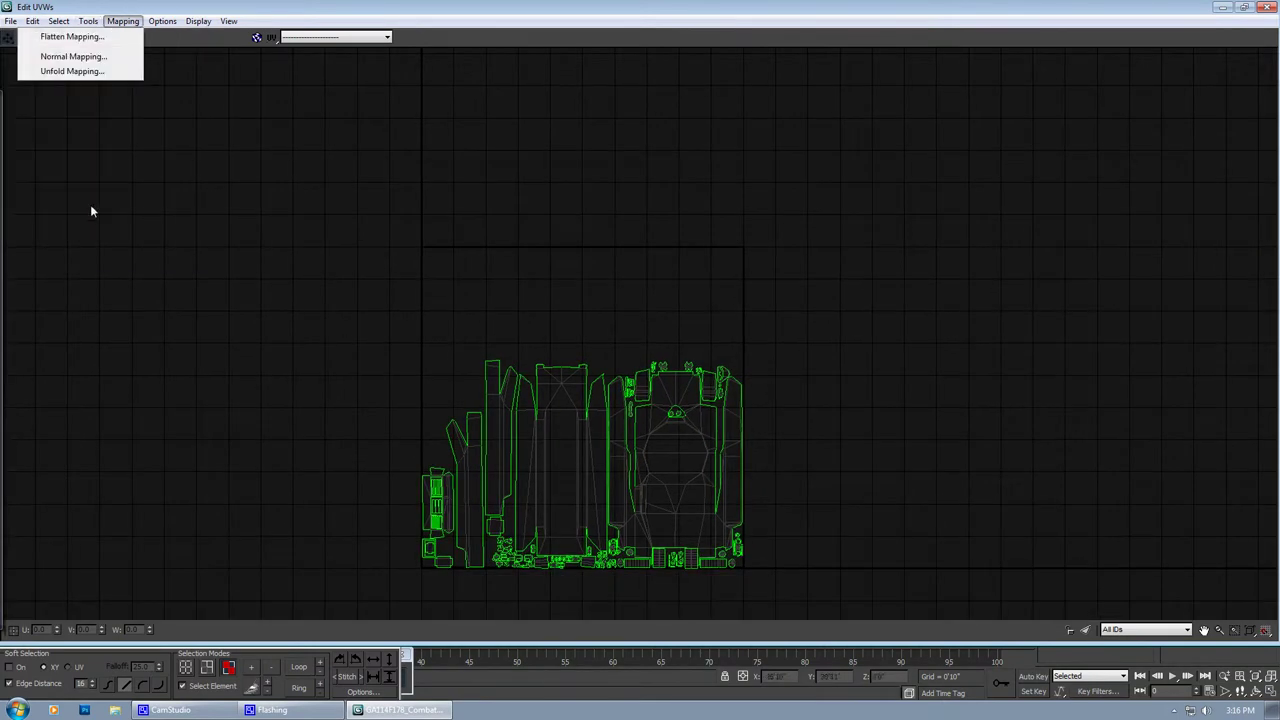
pyautogui.click(86, 236)
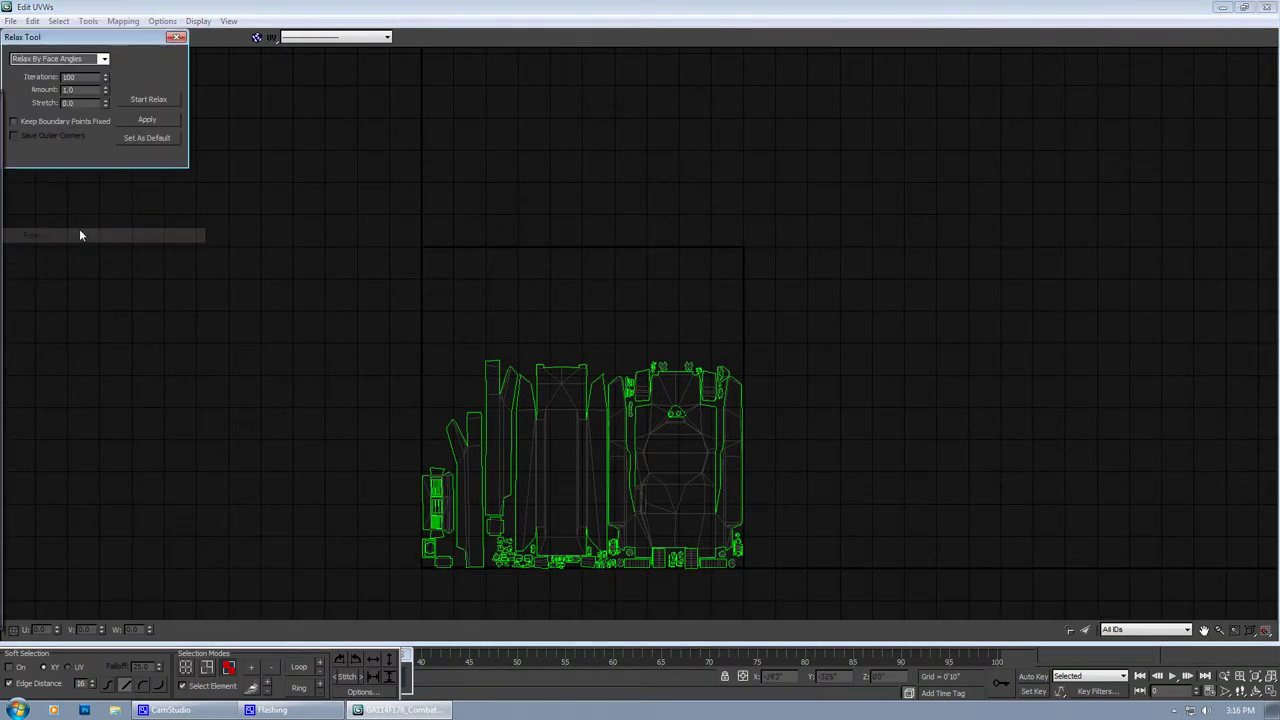
pyautogui.click(103, 58)
pyautogui.click(102, 77)
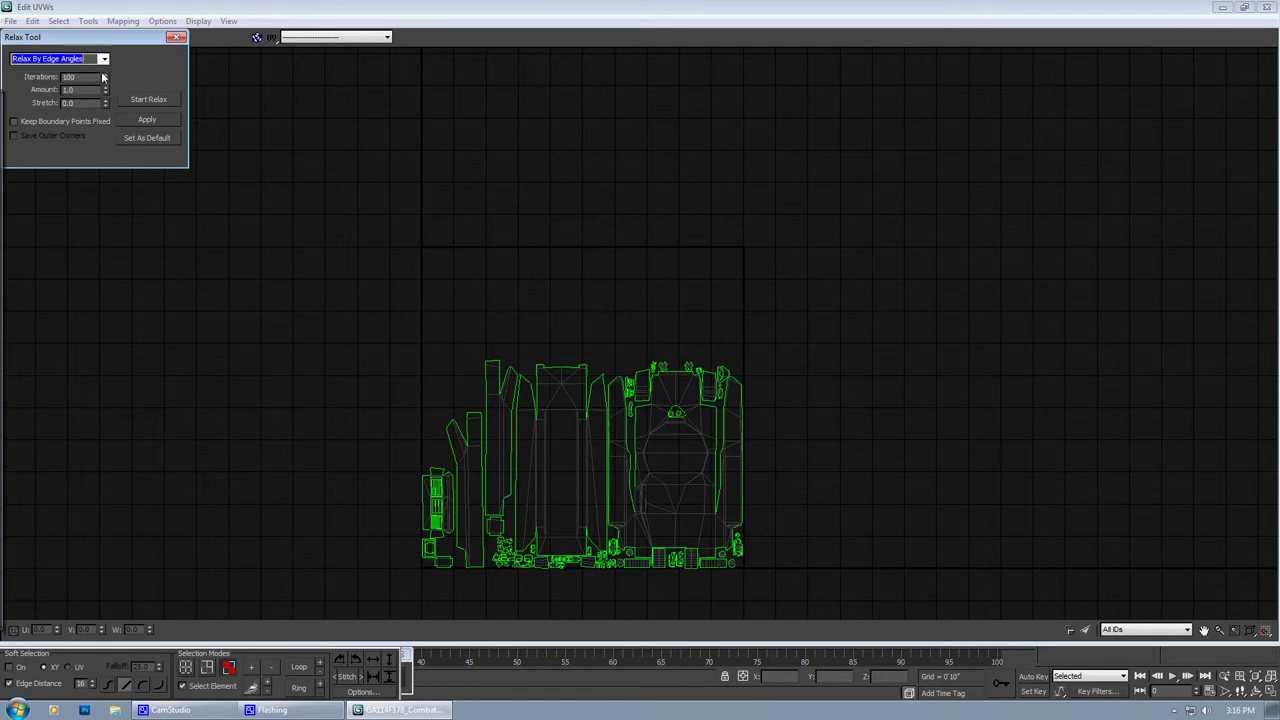
pyautogui.moveTo(87, 90); pyautogui.dragTo(47, 92)
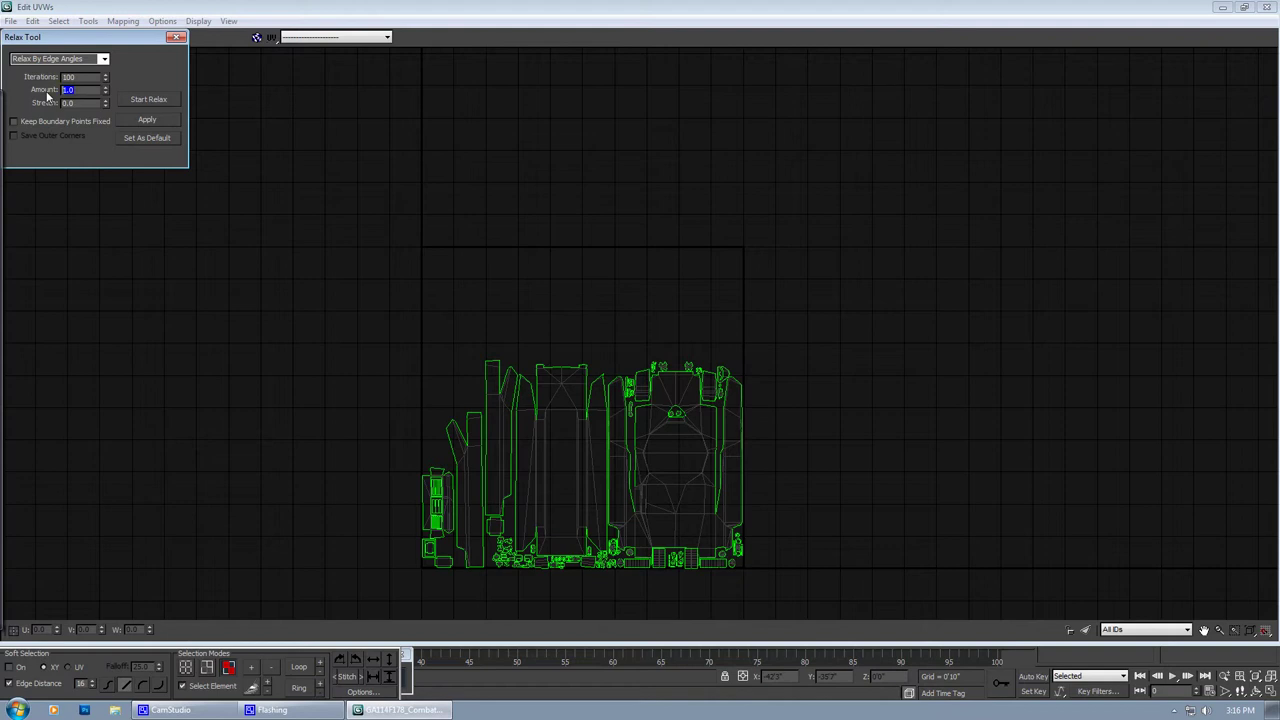
pyautogui.click(103, 58)
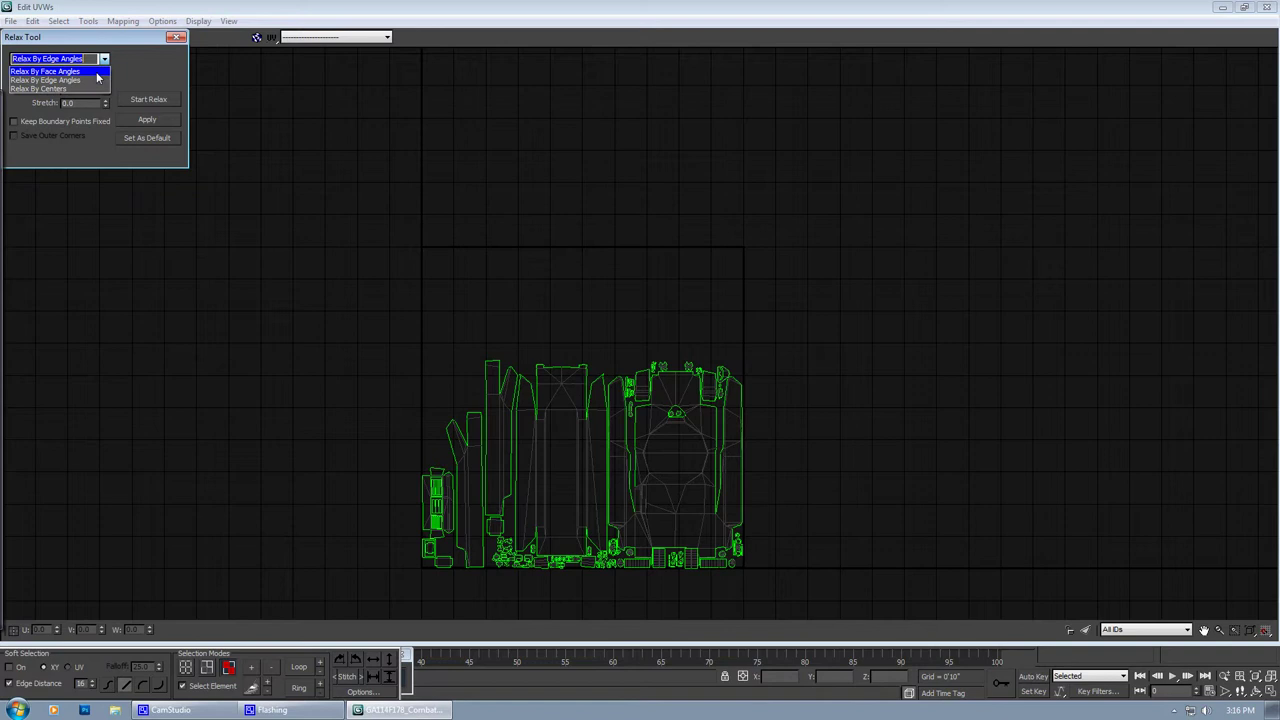
pyautogui.click(50, 67)
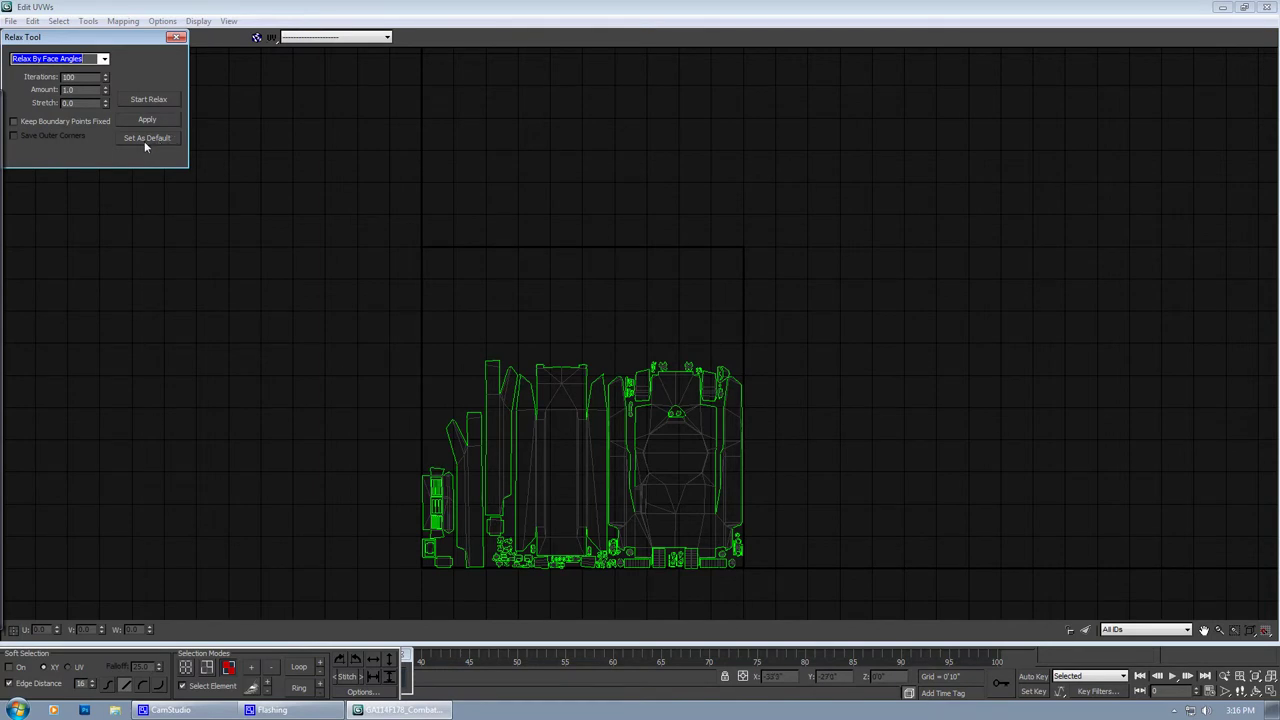
pyautogui.moveTo(128, 38); pyautogui.dragTo(152, 68)
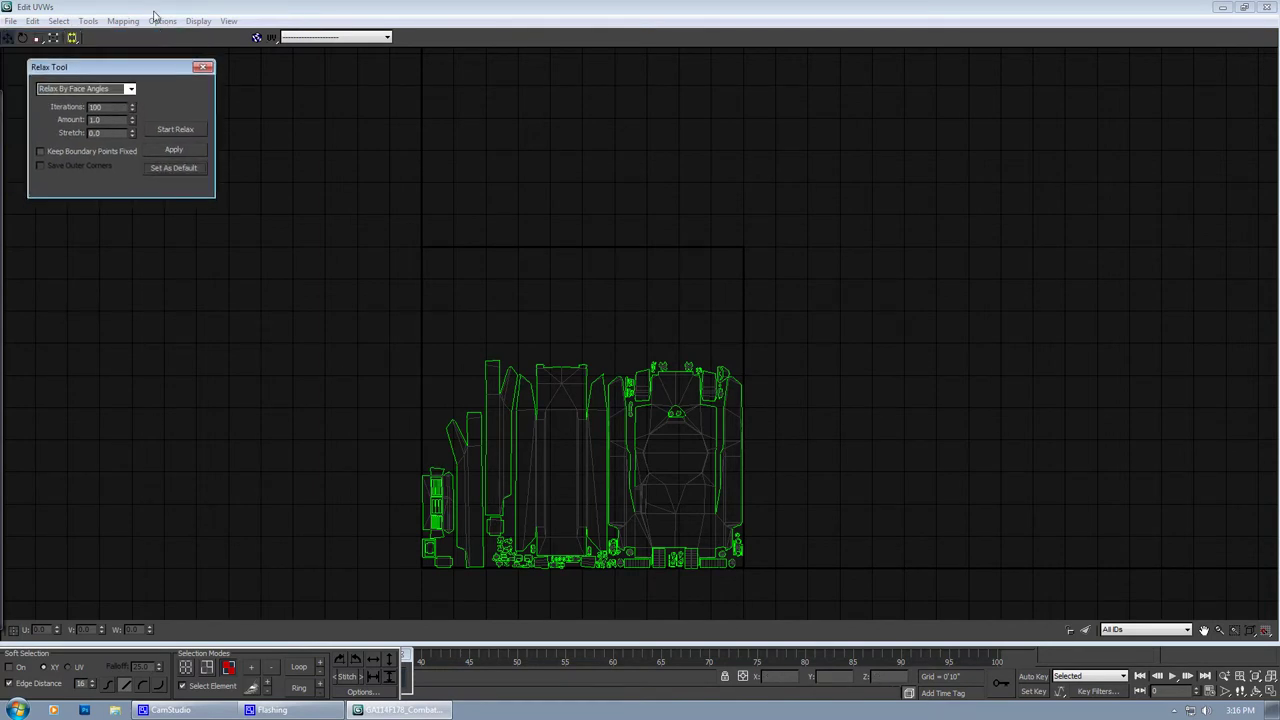
# Review the UV editor's commands for default settings again with the Relax Tool open, leaving them unapplied
pyautogui.click(160, 21)
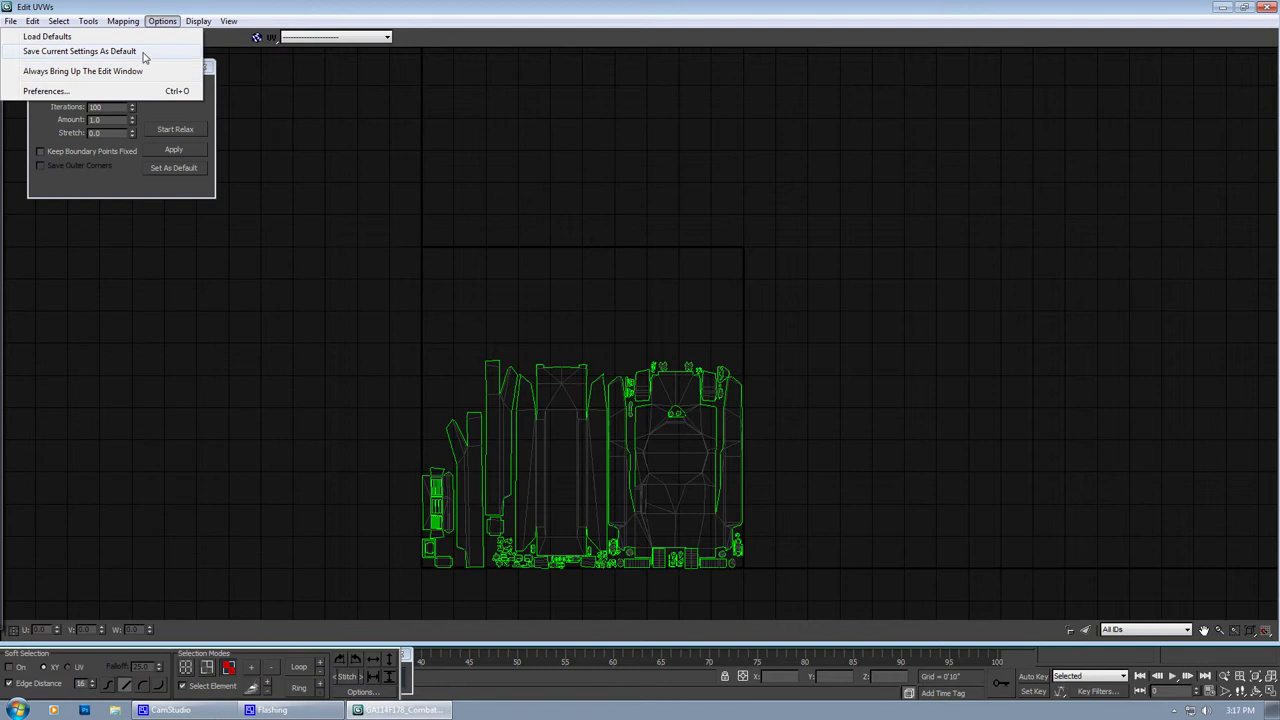
pyautogui.click(174, 191)
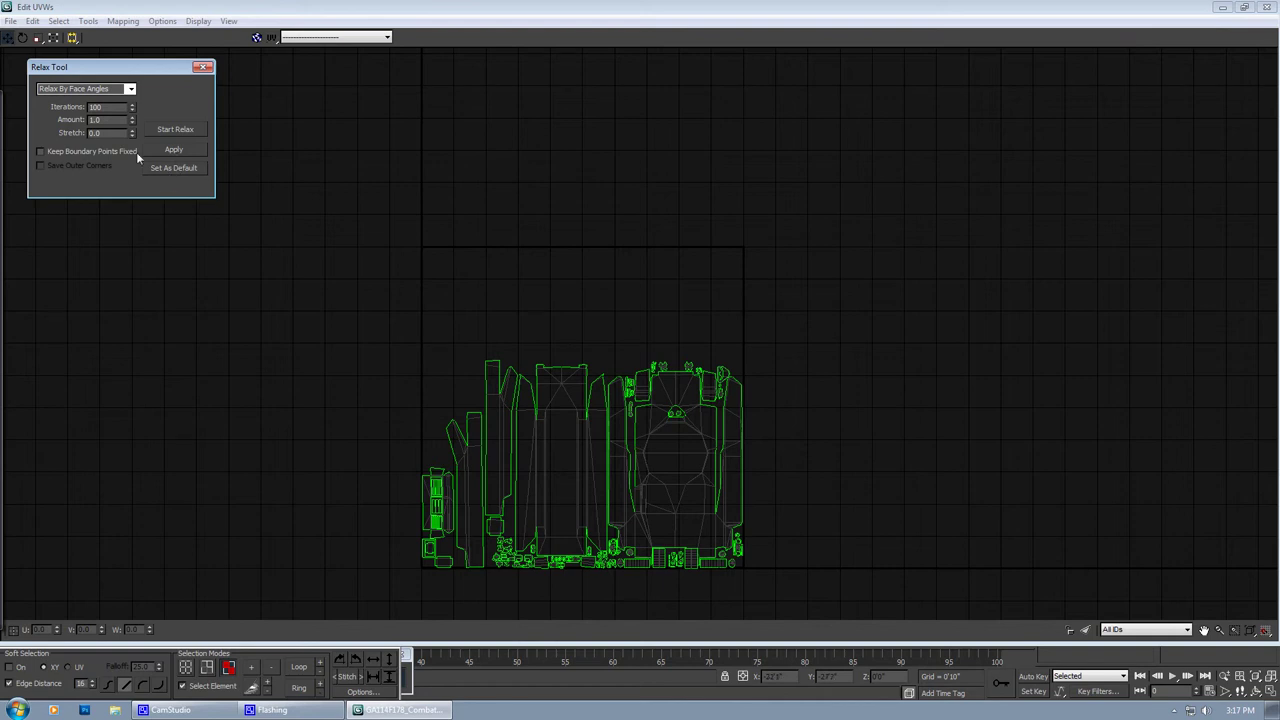
pyautogui.click(162, 21)
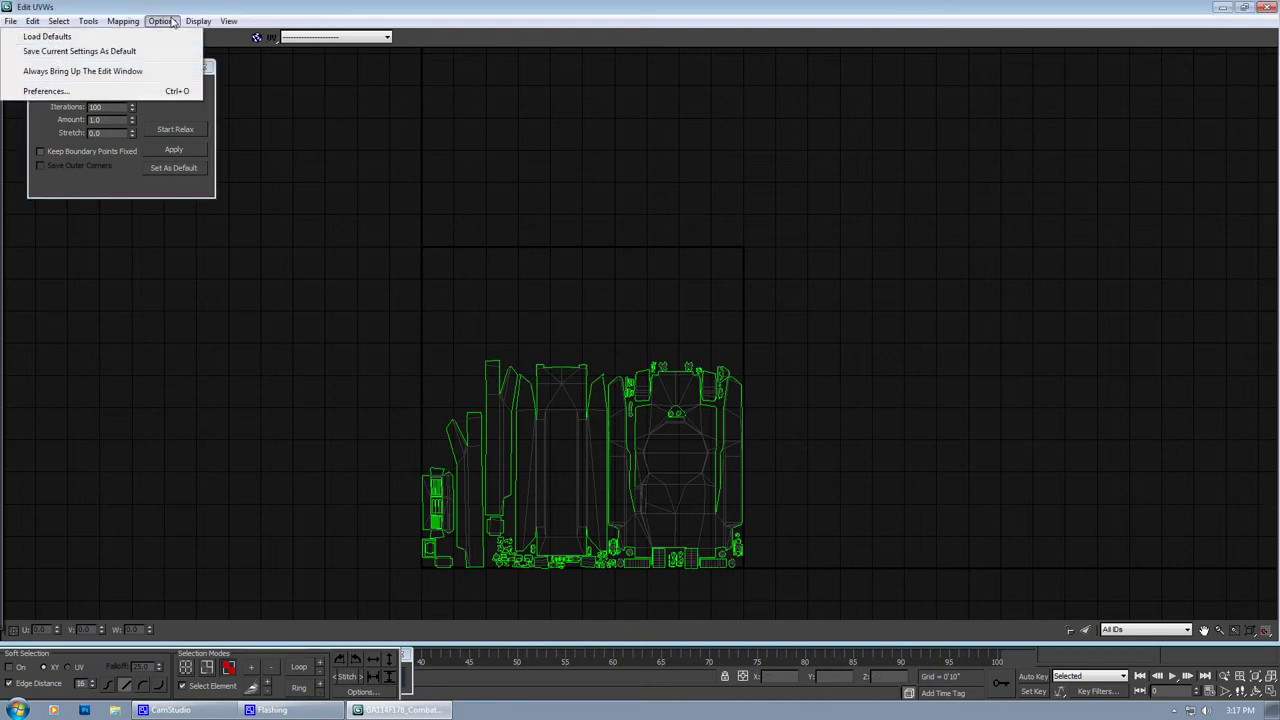
pyautogui.click(328, 127)
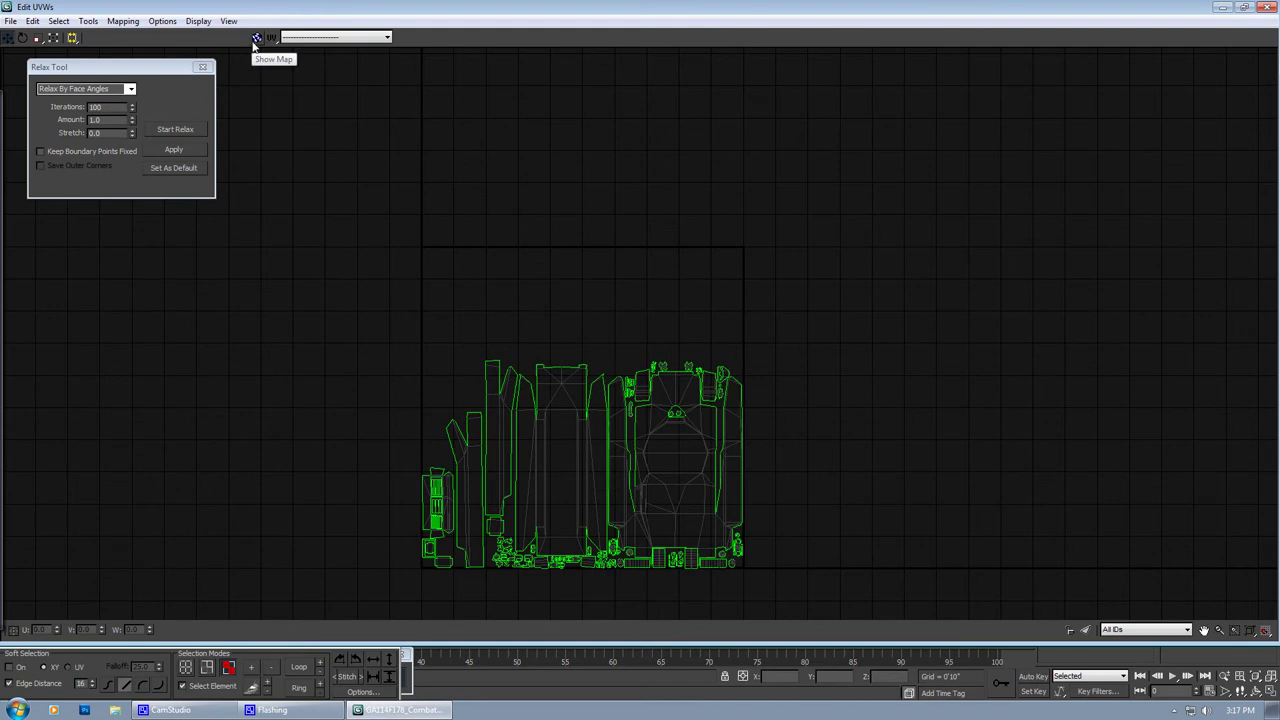
# Close the Relax Tool and the UV editor, and view the number map on the hull from above in the perspective view
pyautogui.scroll(3, 414, 286)
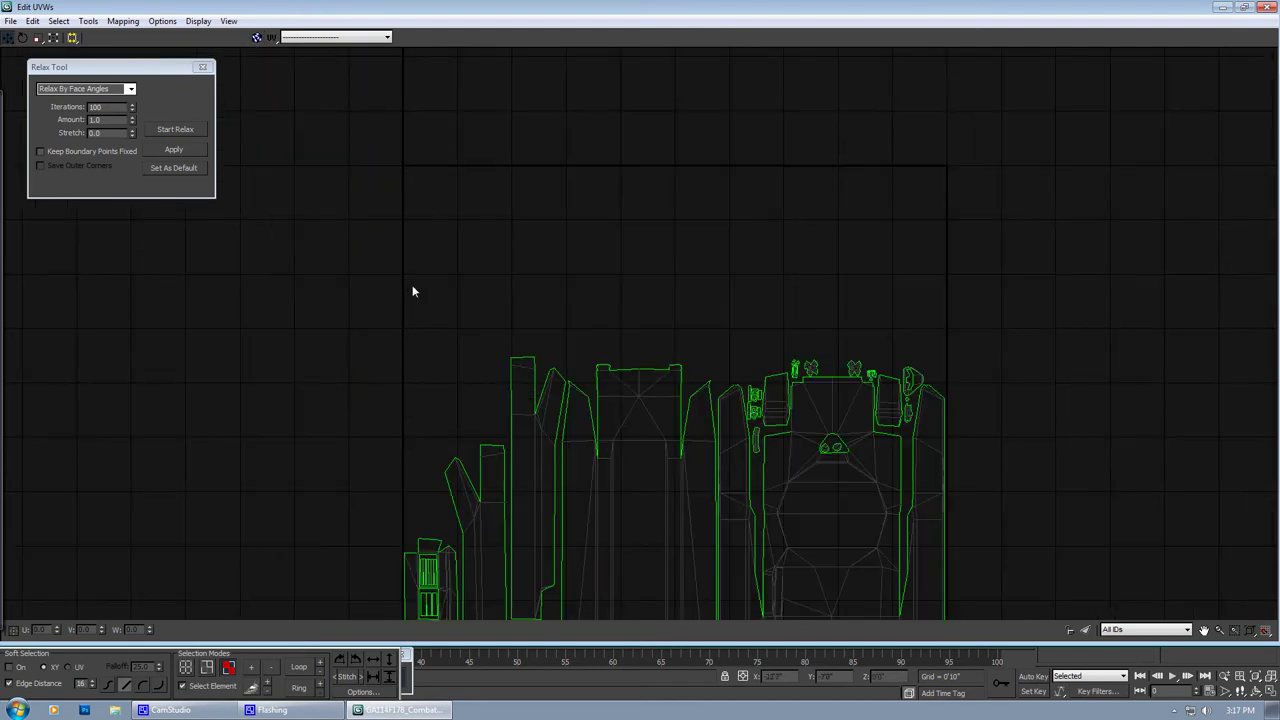
pyautogui.scroll(-1, 423, 283)
pyautogui.scroll(-2, 424, 276)
pyautogui.scroll(1, 370, 234)
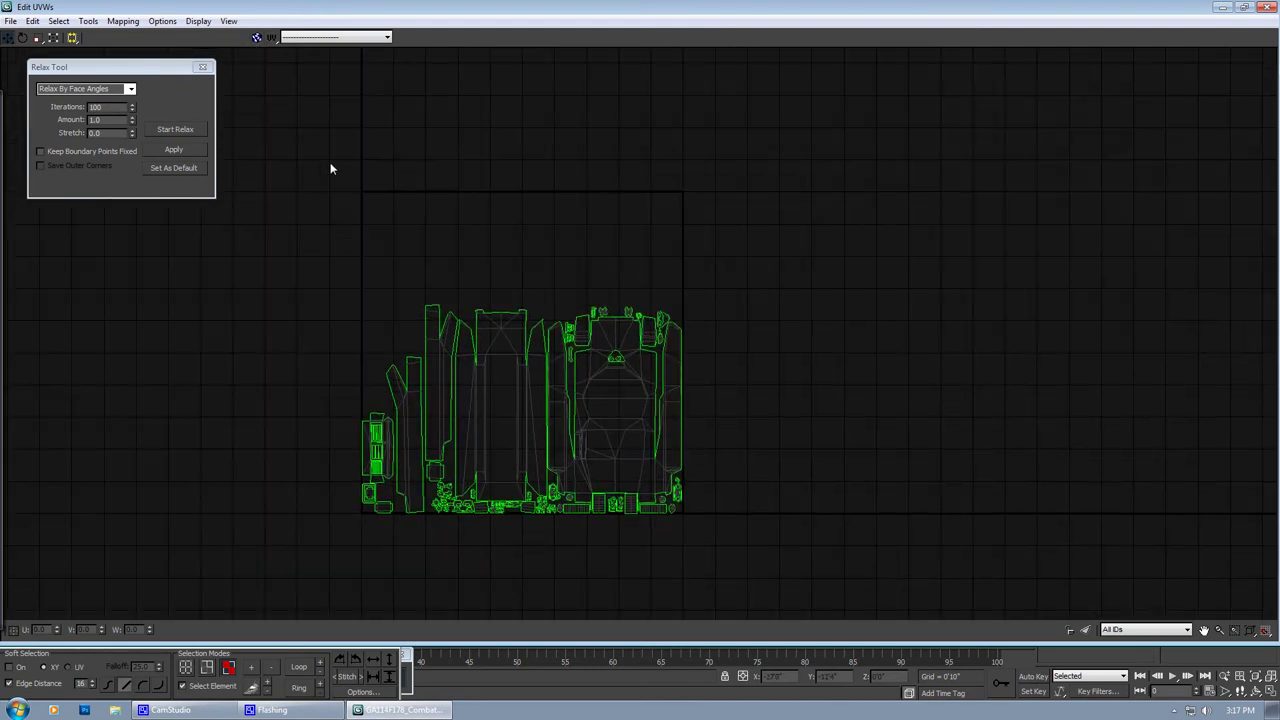
pyautogui.moveTo(373, 358)
pyautogui.mouseDown(button='middle')
pyautogui.moveTo(400, 318)
pyautogui.moveTo(344, 322)
pyautogui.mouseUp(button='middle')
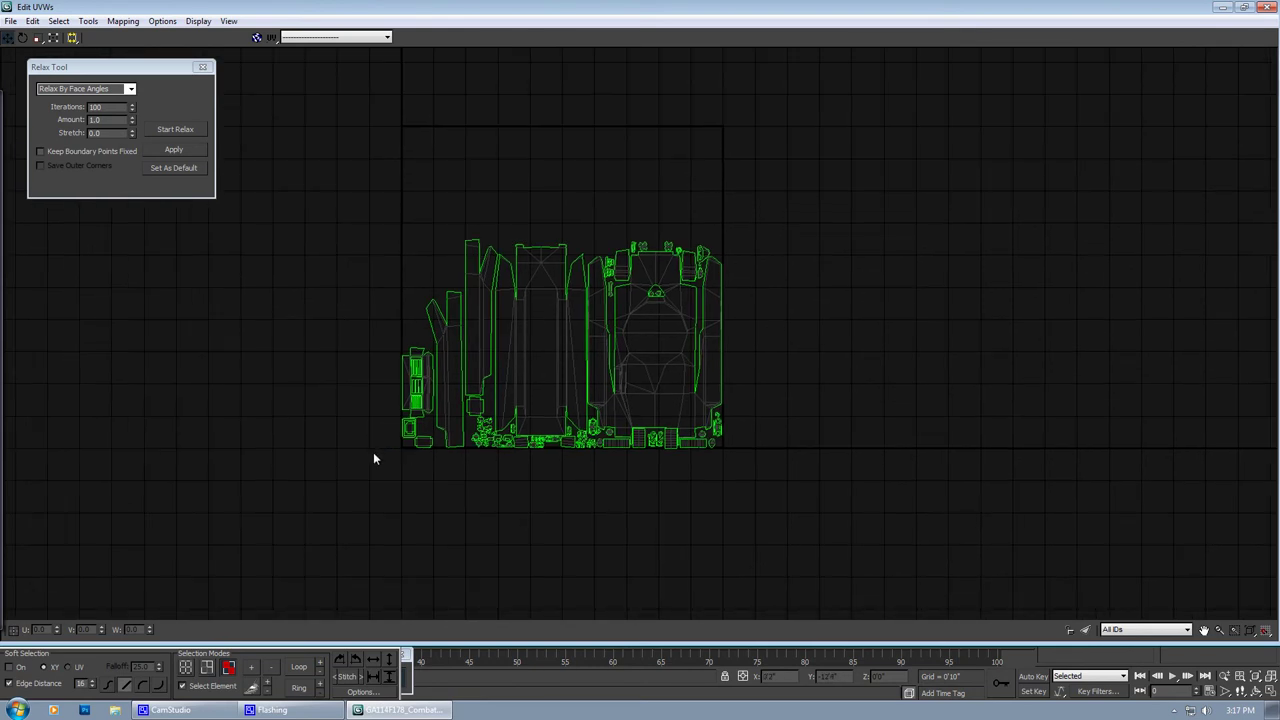
pyautogui.moveTo(383, 416); pyautogui.dragTo(335, 487, button='middle')
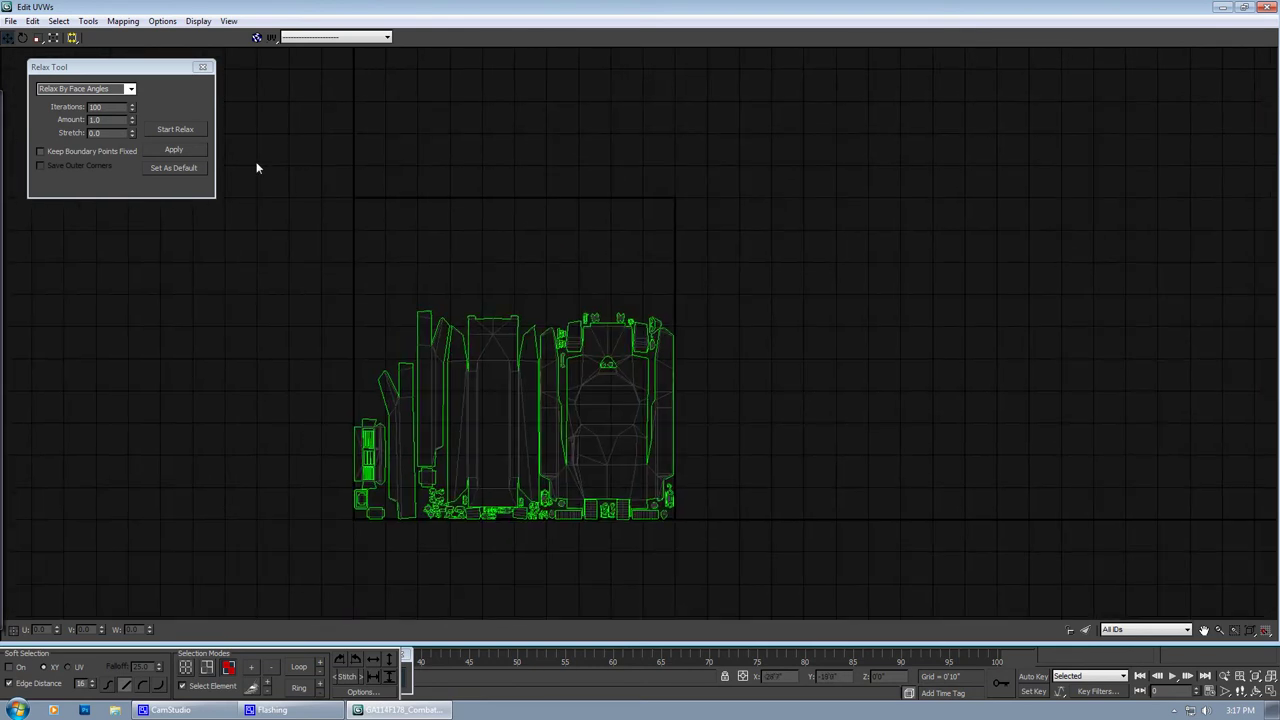
pyautogui.click(203, 67)
pyautogui.click(1265, 7)
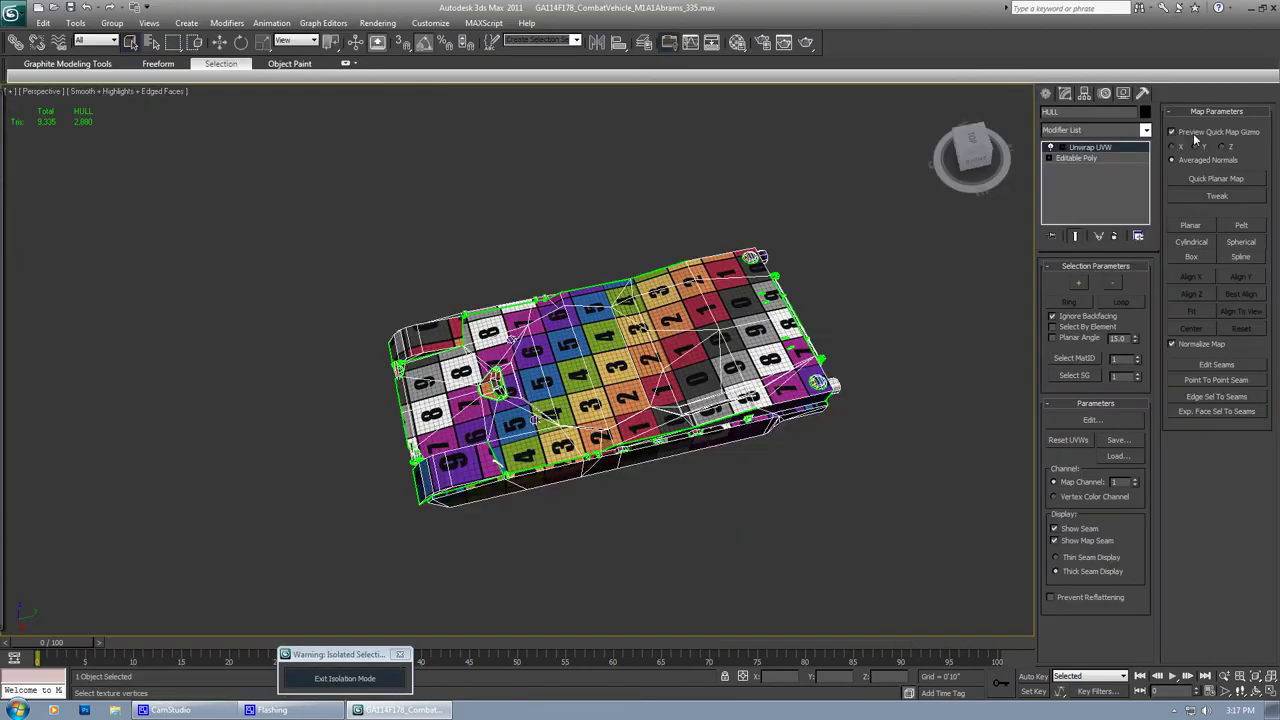
pyautogui.keyDown('alt'); pyautogui.moveTo(826, 304); pyautogui.dragTo(809, 486, button='middle'); pyautogui.keyUp('alt')
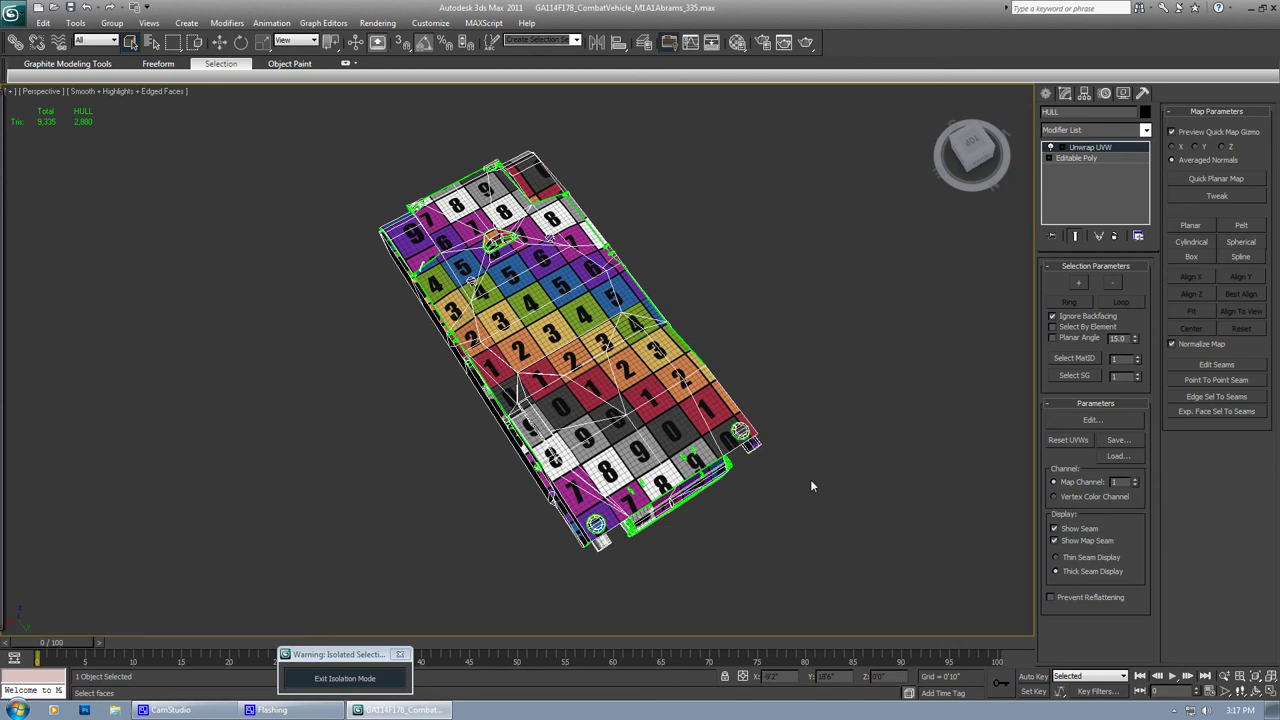
pyautogui.click(181, 714)
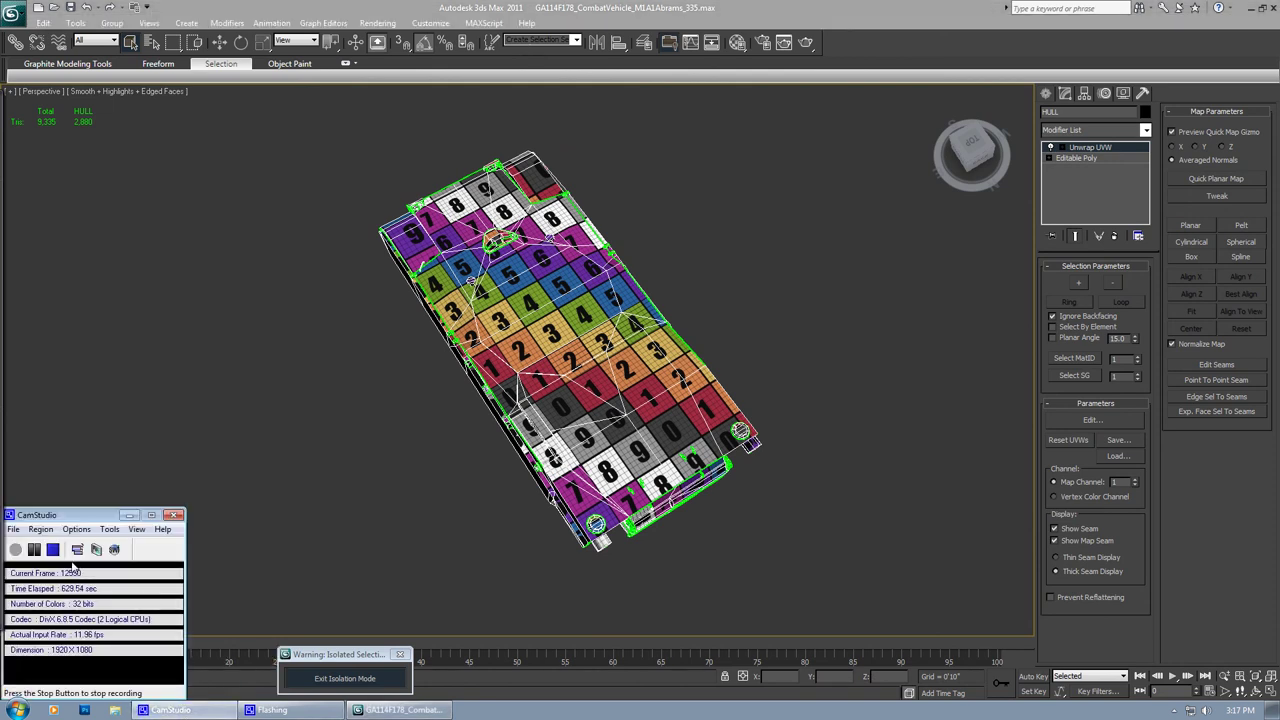